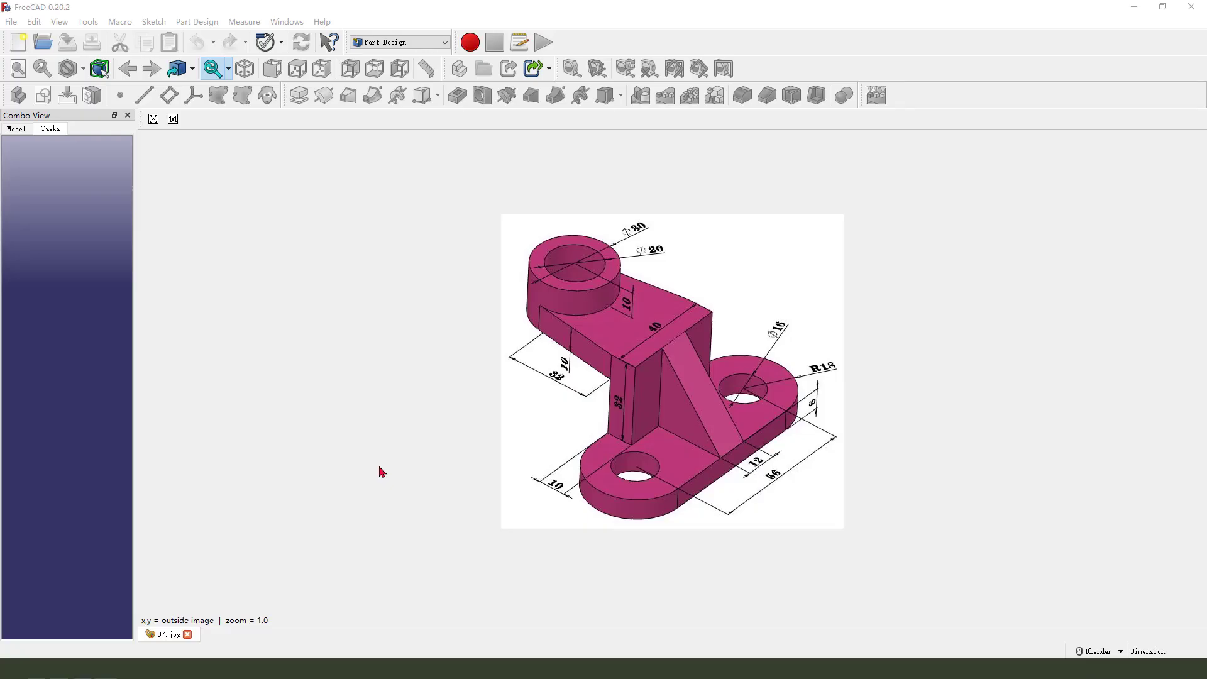
- Create a new document and tile it side by side with the reference drawing
{"action": "mouse_move", "coordinate": [531, 286]}
{"action": "left_mouse_down"}
{"action": "mouse_move", "coordinate": [794, 252]}
{"action": "mouse_move", "coordinate": [437, 322]}
{"action": "mouse_move", "coordinate": [521, 297]}
{"action": "mouse_move", "coordinate": [437, 317]}
{"action": "mouse_move", "coordinate": [144, 197]}
{"action": "mouse_move", "coordinate": [49, 36]}
{"action": "mouse_move", "coordinate": [42, 63]}
{"action": "mouse_move", "coordinate": [122, 49]}
{"action": "left_mouse_up"}
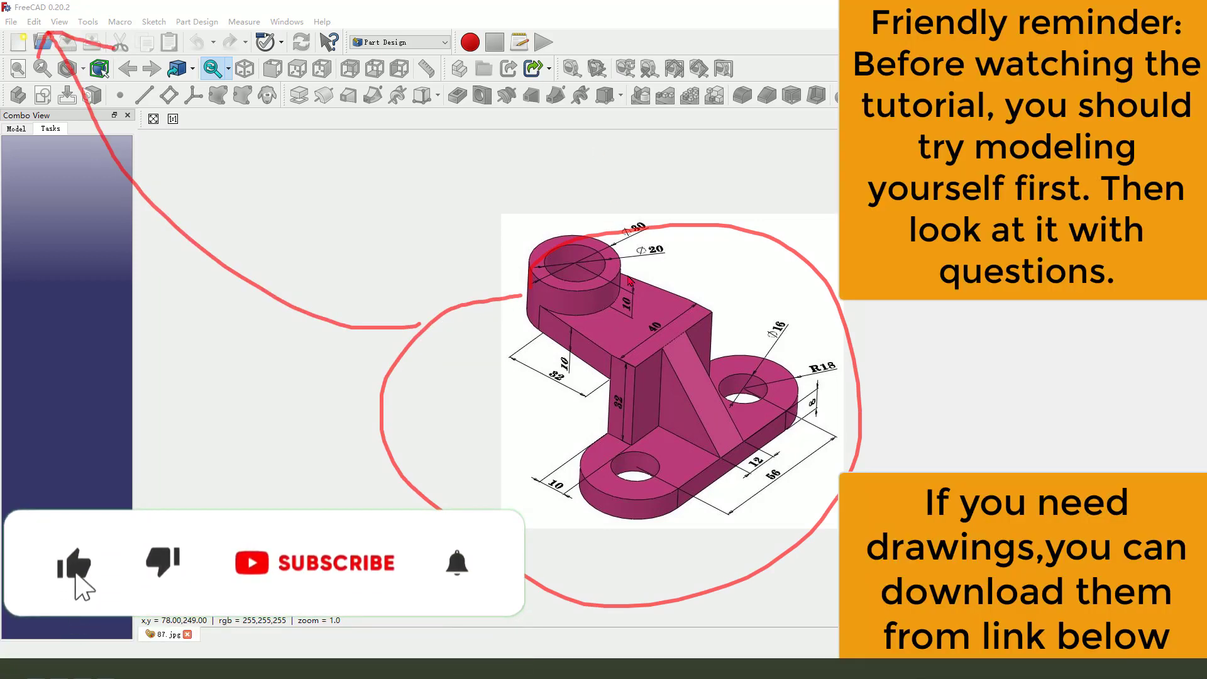
{"action": "key", "text": "Escape"}
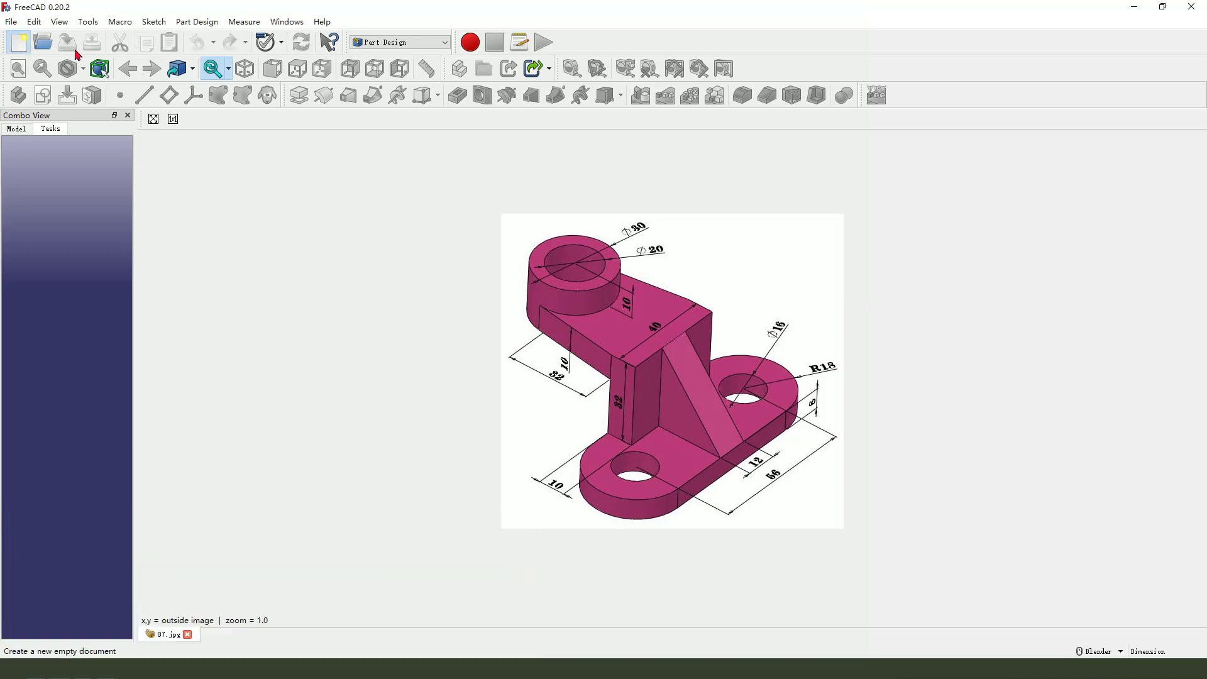
{"action": "key", "text": "ctrl+n"}
{"action": "left_click", "coordinate": [287, 22]}
{"action": "left_click", "coordinate": [299, 67]}
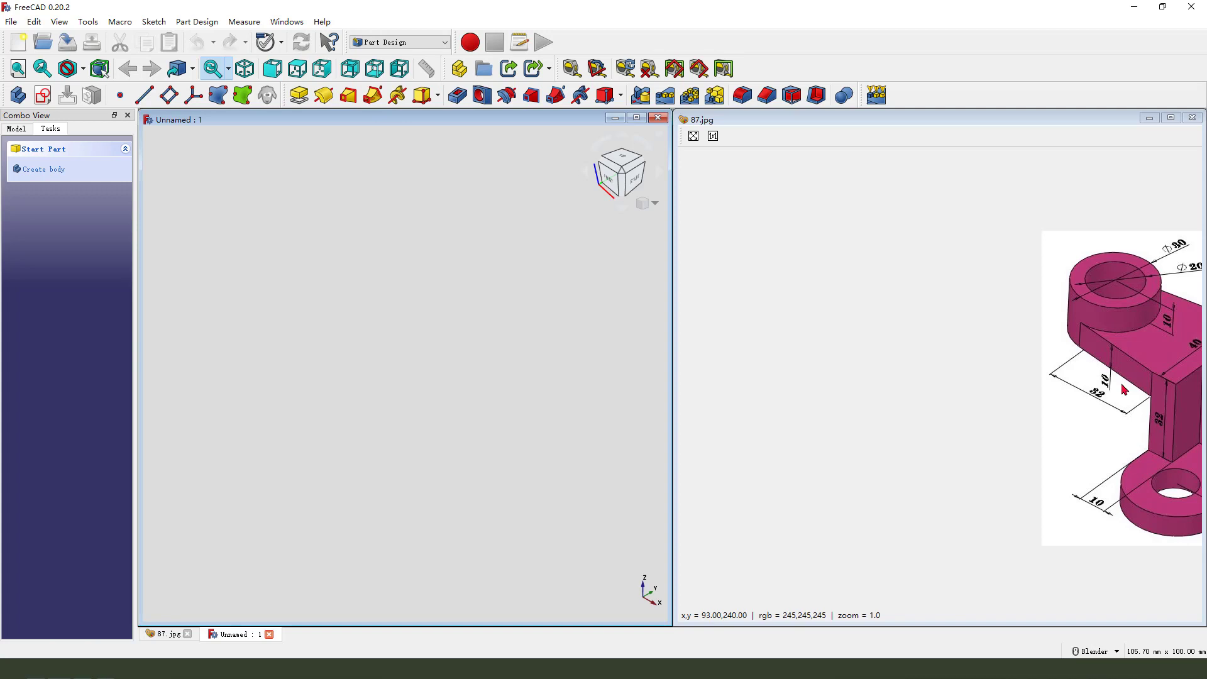
- Add a body, start a new sketch, and orbit to inspect the three origin planes
{"action": "left_click", "coordinate": [18, 97]}
{"action": "left_click", "coordinate": [43, 96]}
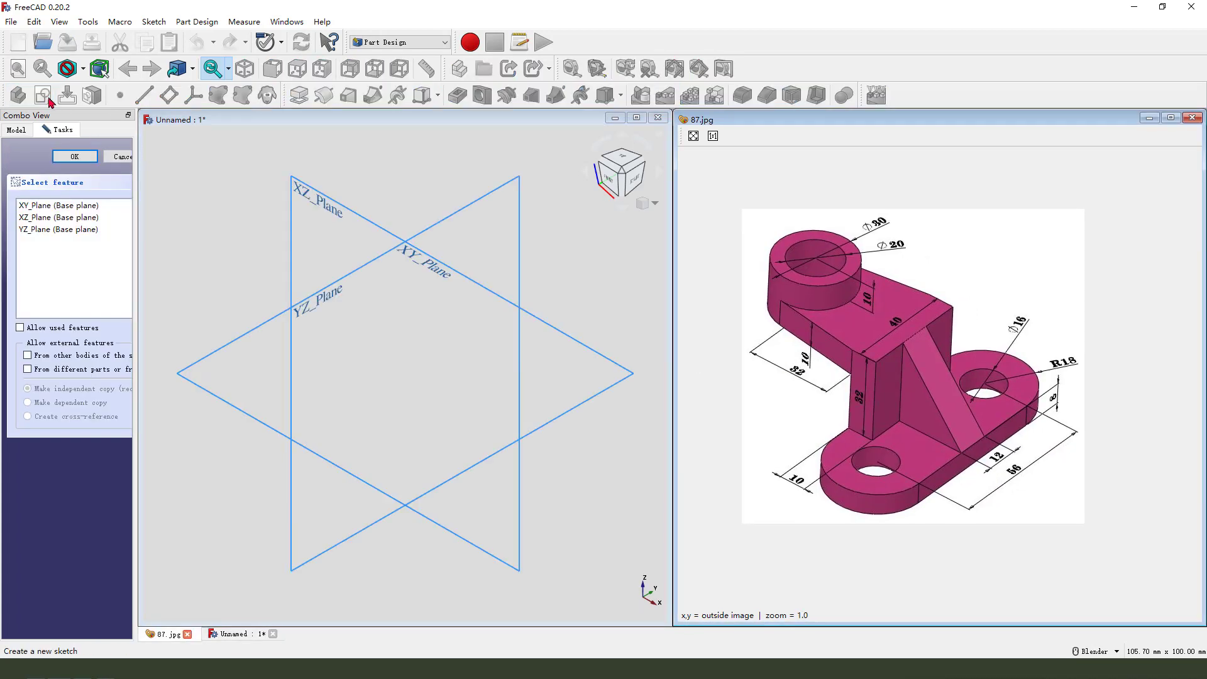
{"action": "middle_click_drag", "start_coordinate": [469, 335], "coordinate": [669, 399]}
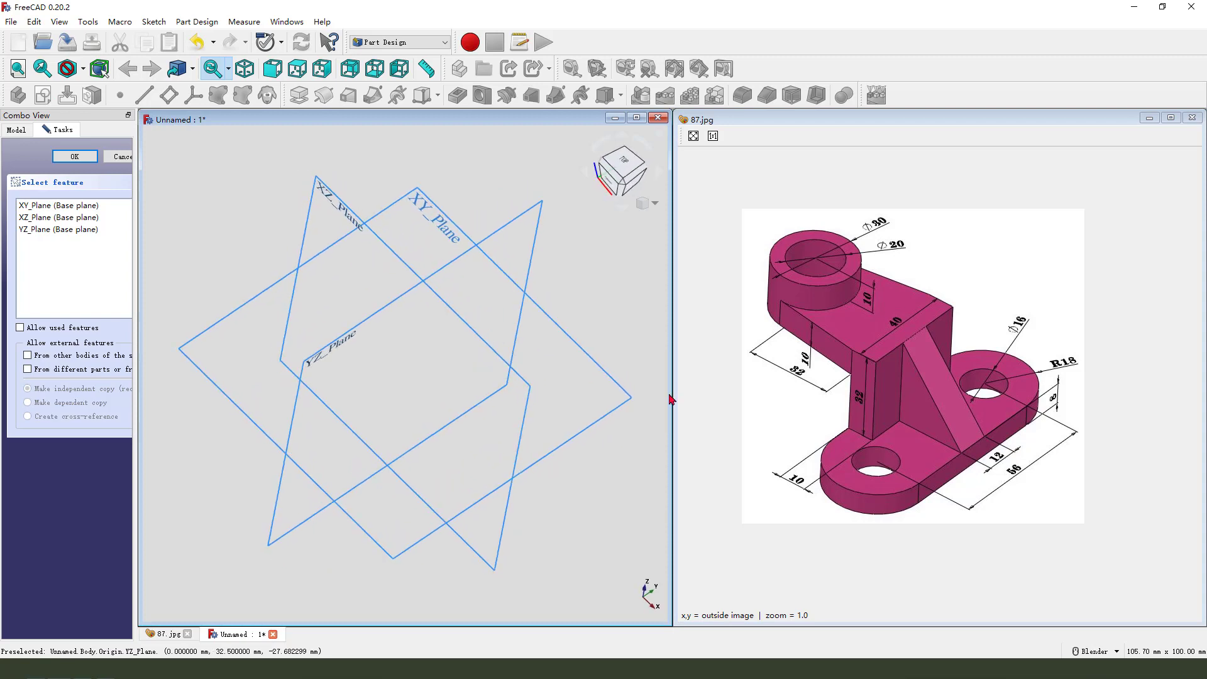
{"action": "mouse_move", "coordinate": [885, 398]}
{"action": "left_mouse_down"}
{"action": "mouse_move", "coordinate": [1025, 328]}
{"action": "mouse_move", "coordinate": [1050, 346]}
{"action": "mouse_move", "coordinate": [1053, 406]}
{"action": "mouse_move", "coordinate": [958, 487]}
{"action": "mouse_move", "coordinate": [854, 520]}
{"action": "mouse_move", "coordinate": [836, 444]}
{"action": "left_mouse_up"}
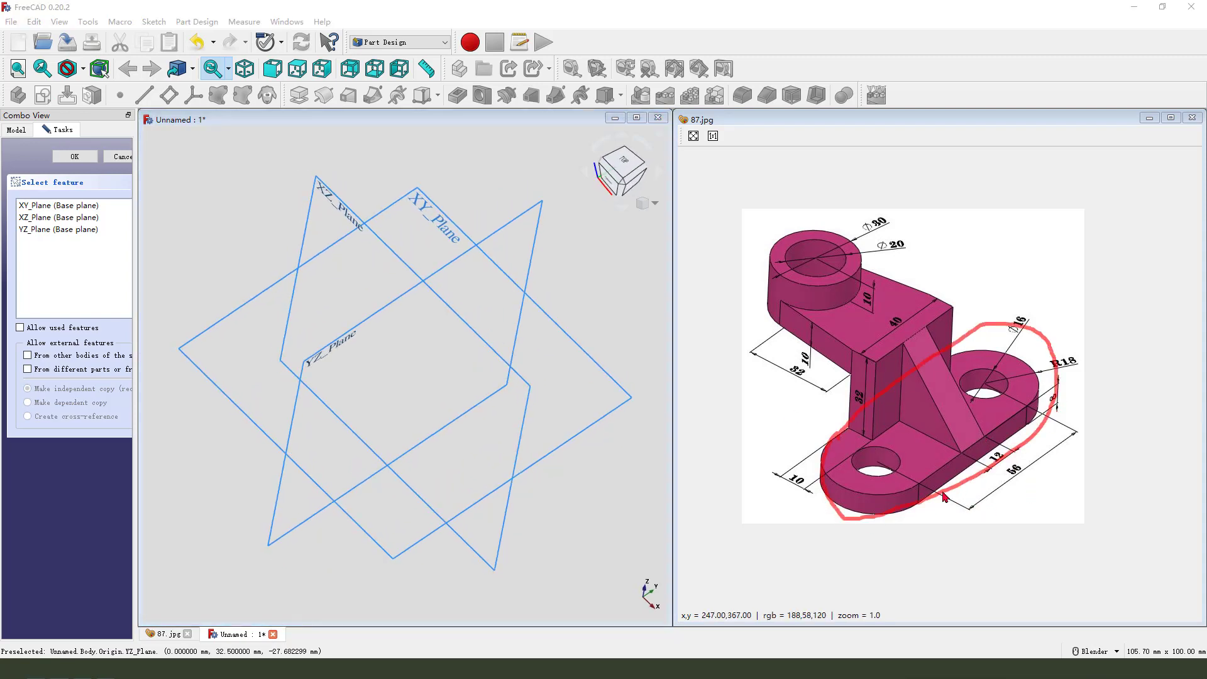
{"action": "left_click_drag", "start_coordinate": [962, 494], "coordinate": [1004, 506]}
{"action": "mouse_move", "coordinate": [525, 350]}
{"action": "middle_mouse_down"}
{"action": "mouse_move", "coordinate": [563, 304]}
{"action": "mouse_move", "coordinate": [575, 308]}
{"action": "middle_mouse_up"}
{"action": "middle_click_drag", "start_coordinate": [421, 397], "coordinate": [447, 348]}
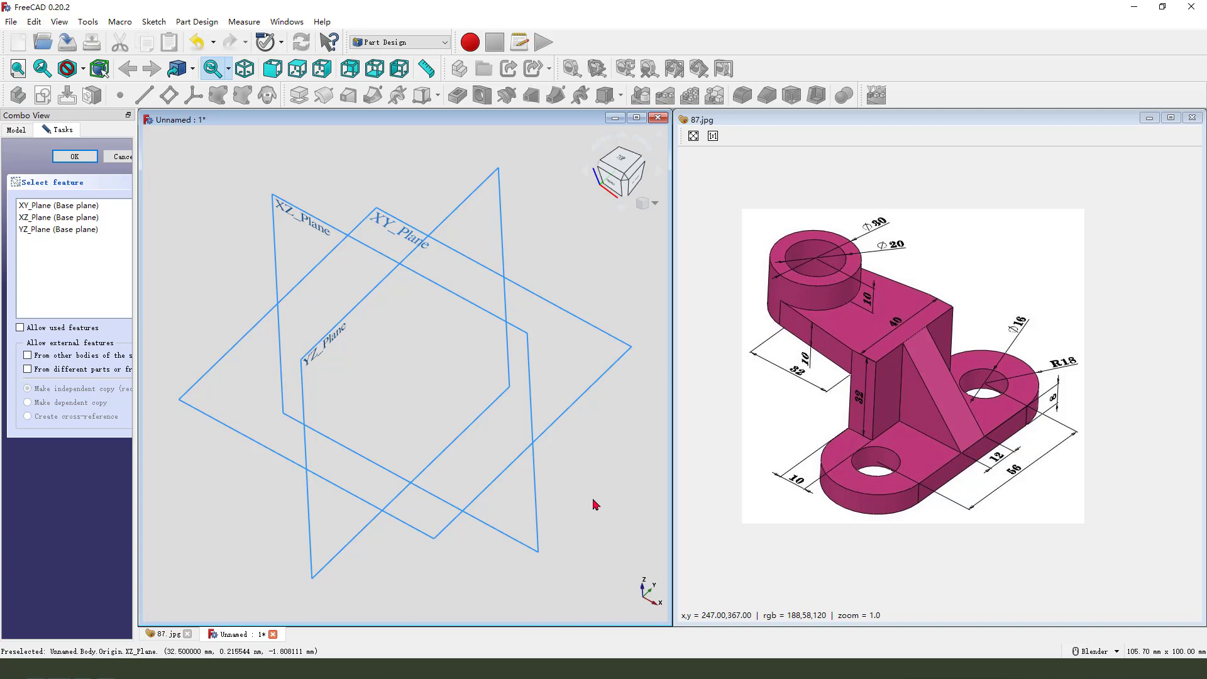
{"action": "mouse_move", "coordinate": [934, 371]}
{"action": "left_mouse_down"}
{"action": "mouse_move", "coordinate": [1047, 346]}
{"action": "mouse_move", "coordinate": [1056, 423]}
{"action": "mouse_move", "coordinate": [901, 515]}
{"action": "mouse_move", "coordinate": [835, 428]}
{"action": "left_mouse_up"}
{"action": "mouse_move", "coordinate": [1012, 258]}
{"action": "left_mouse_down"}
{"action": "mouse_move", "coordinate": [982, 315]}
{"action": "mouse_move", "coordinate": [1029, 284]}
{"action": "left_mouse_up"}
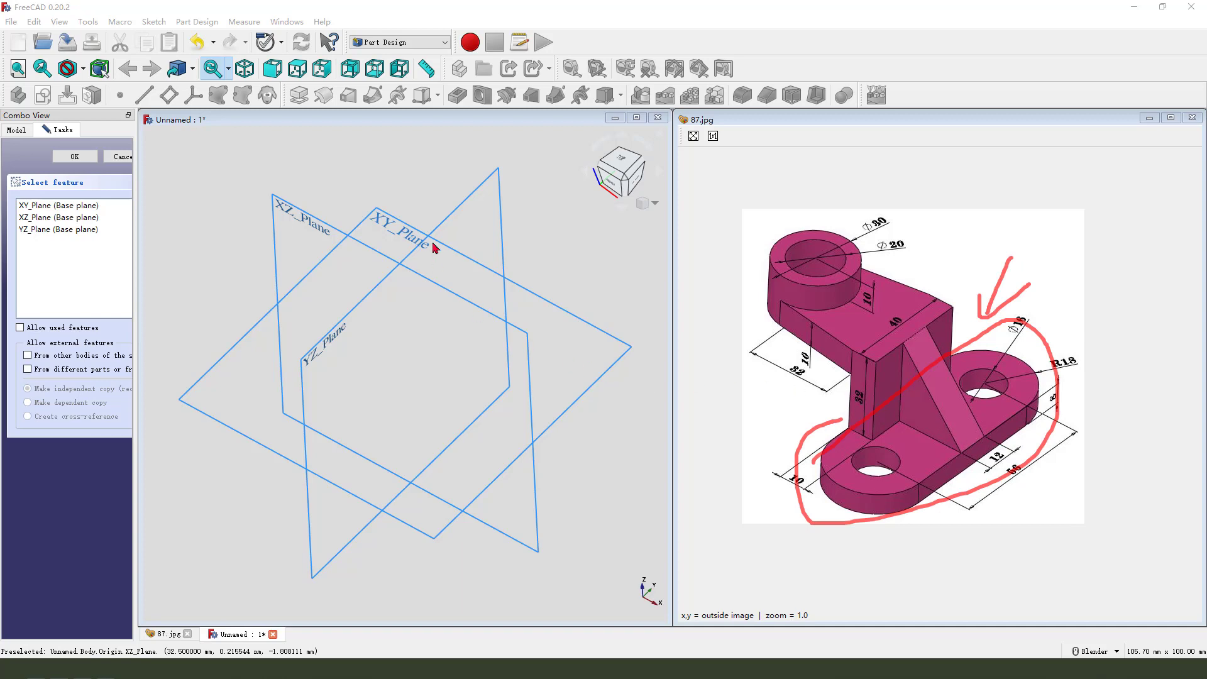
{"action": "mouse_move", "coordinate": [410, 189]}
{"action": "left_mouse_down"}
{"action": "mouse_move", "coordinate": [362, 196]}
{"action": "mouse_move", "coordinate": [404, 205]}
{"action": "left_mouse_up"}
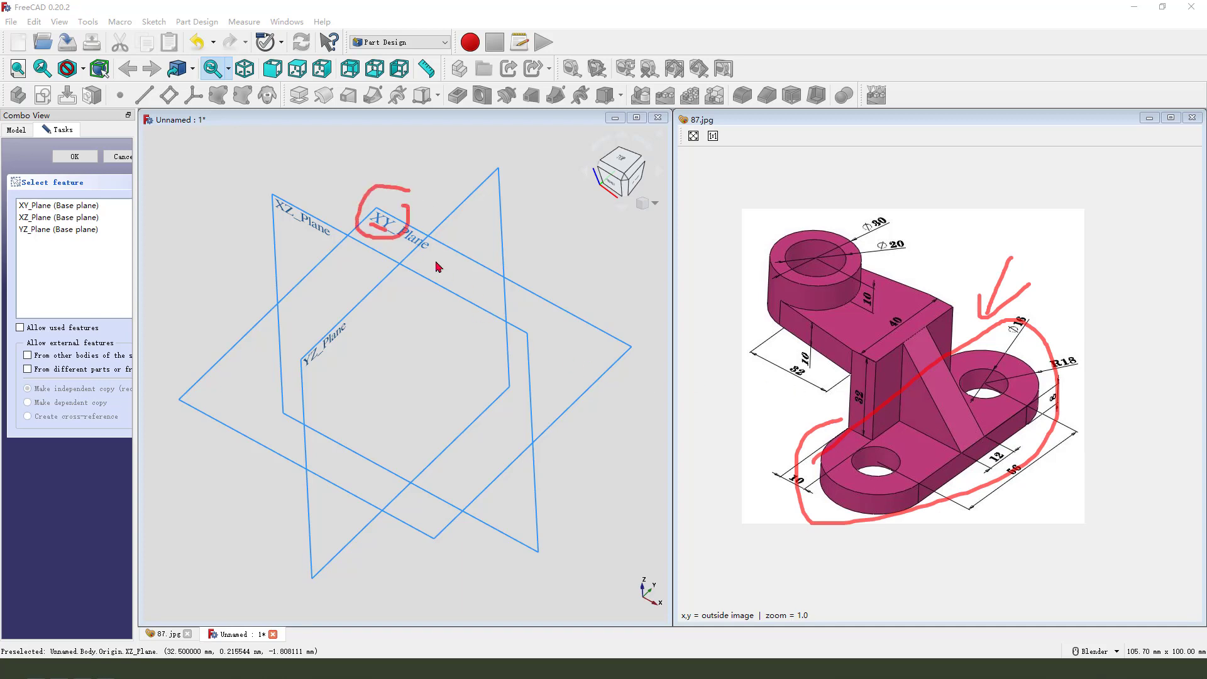
- Draw a slot with its two centres on either side of the origin
{"action": "key", "text": "Escape"}
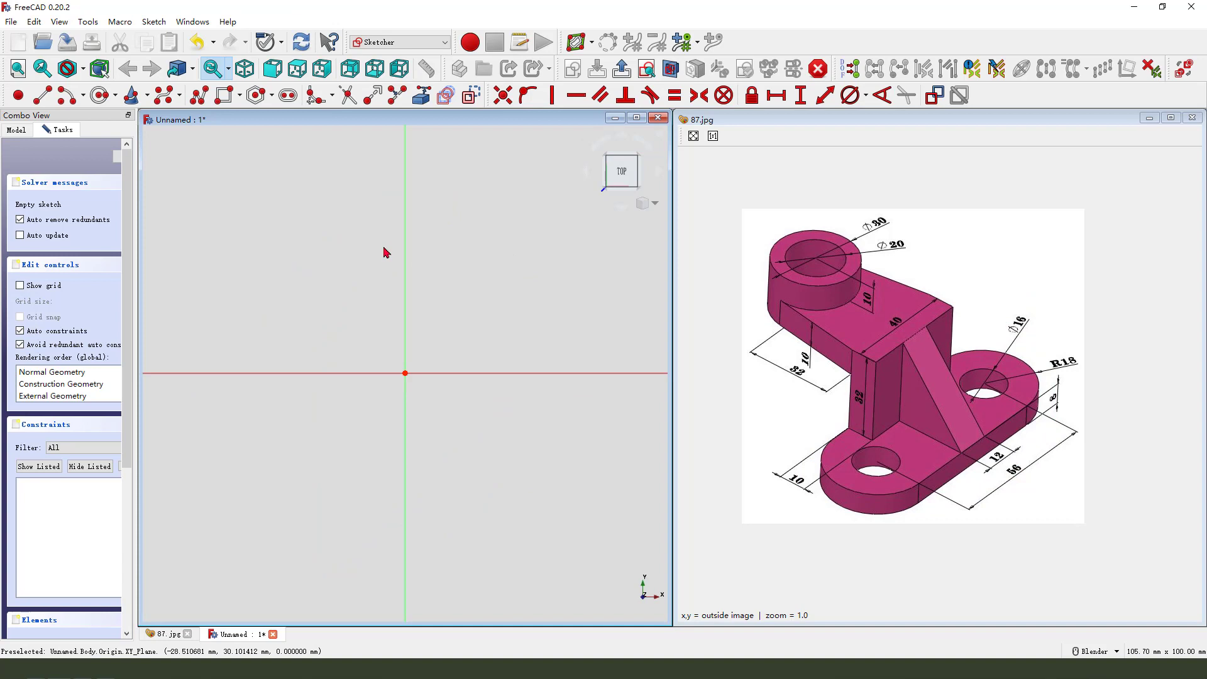
{"action": "scroll", "coordinate": [386, 253], "scroll_direction": "down", "scroll_amount": 1}
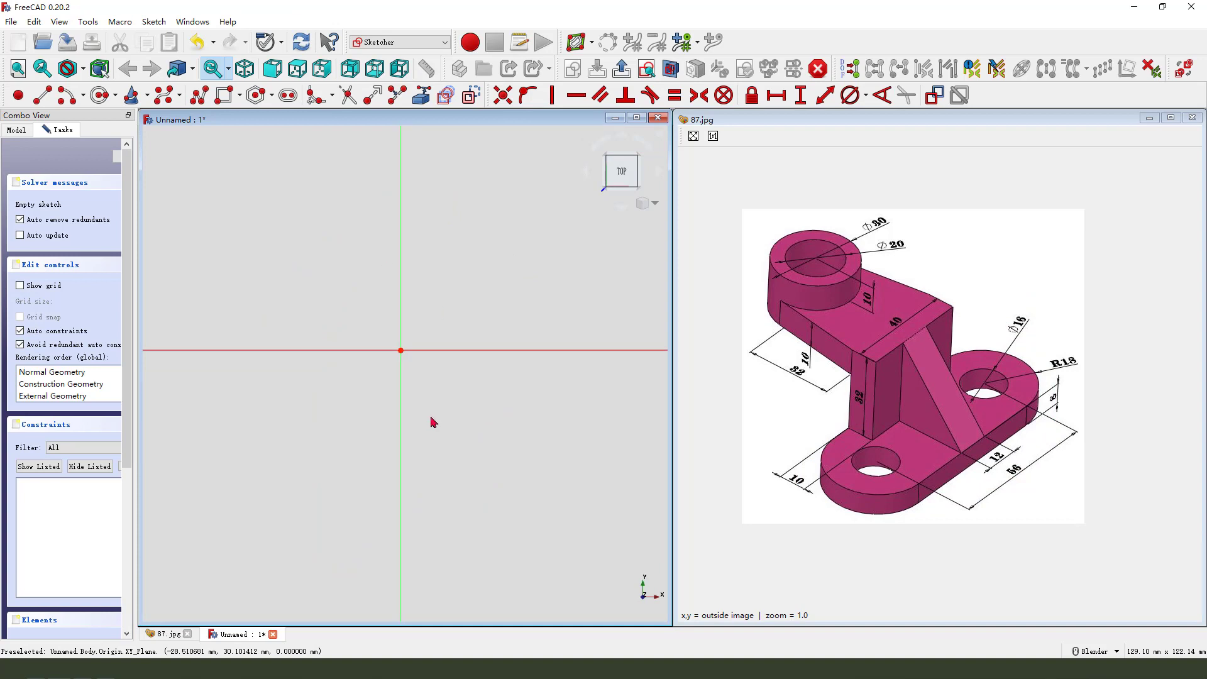
{"action": "left_click", "coordinate": [289, 95]}
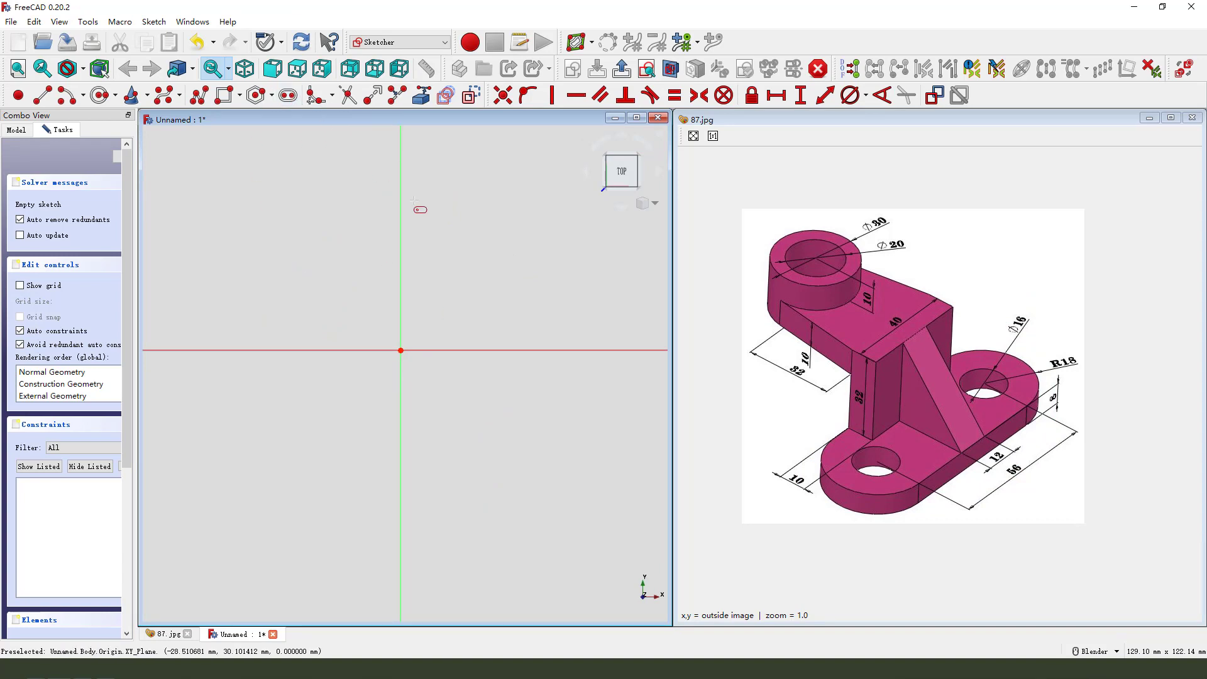
{"action": "left_click", "coordinate": [319, 351]}
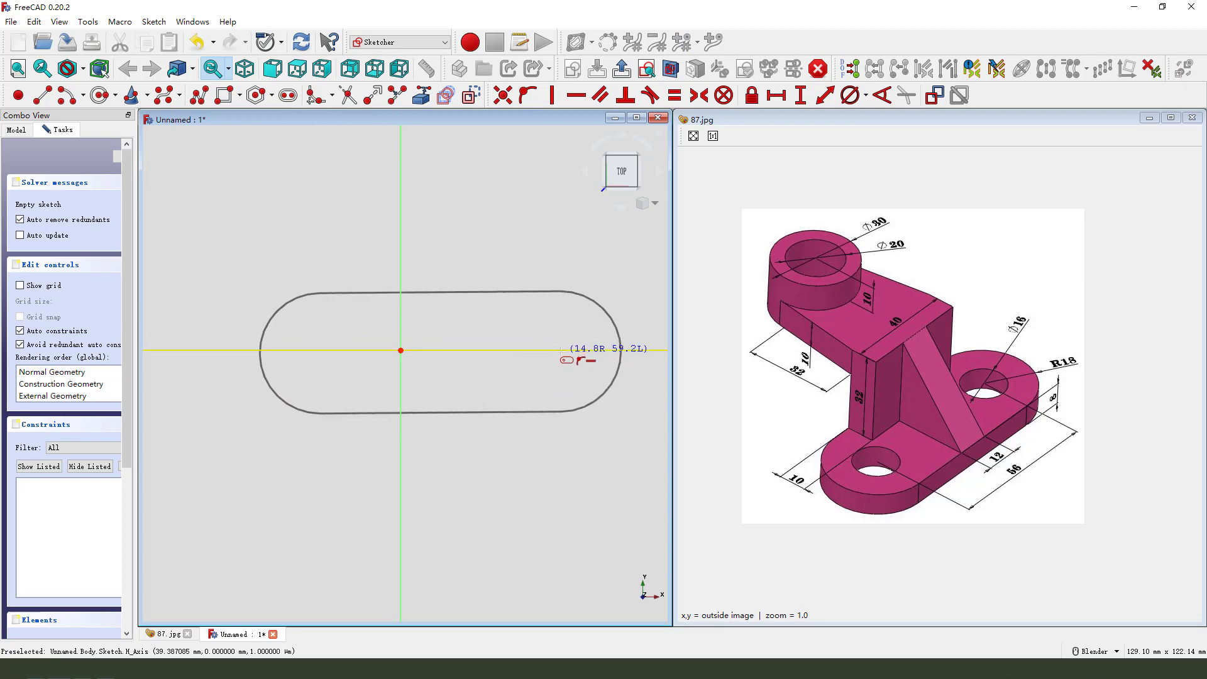
{"action": "left_click", "coordinate": [560, 350]}
{"action": "right_click", "coordinate": [519, 440]}
- Make the slot centres symmetric about the origin and 56 mm apart horizontally
{"action": "left_click", "coordinate": [560, 351]}
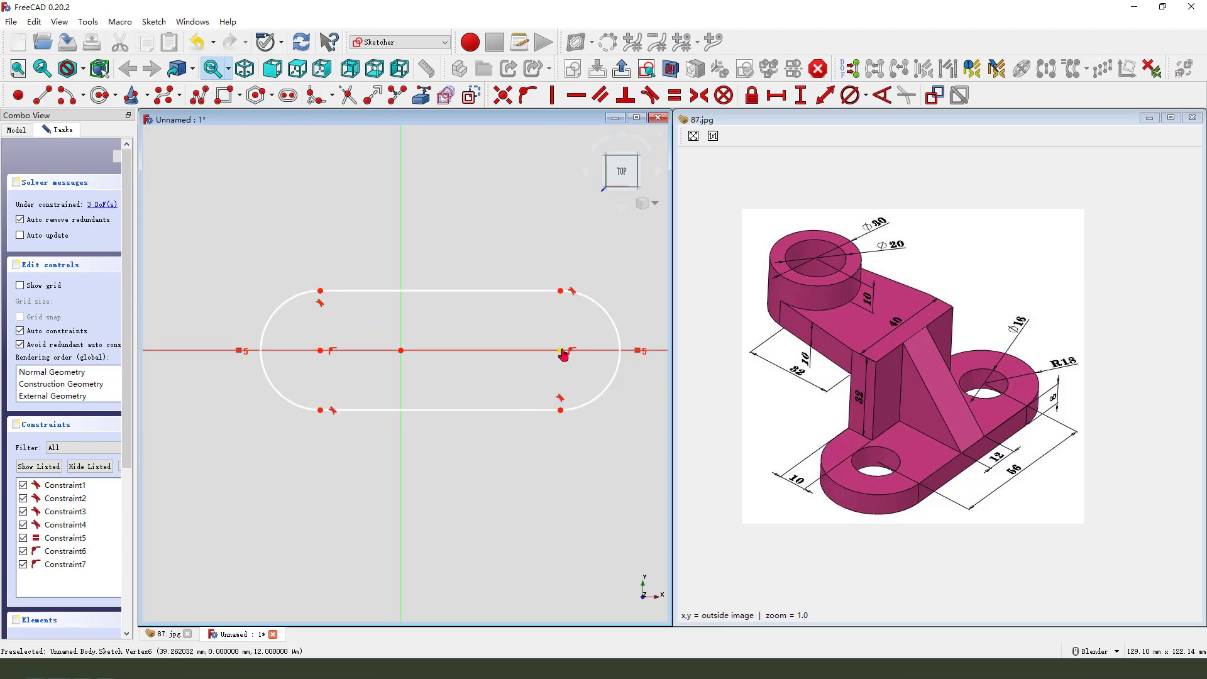
{"action": "left_click", "coordinate": [321, 350]}
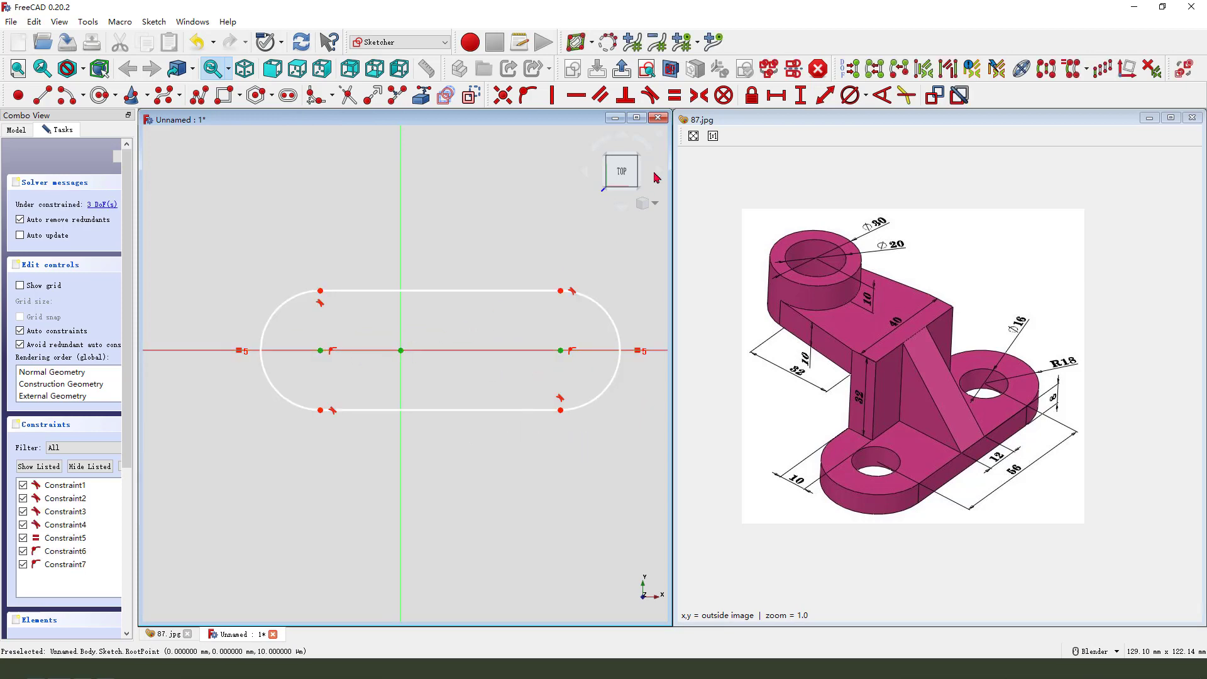
{"action": "left_click", "coordinate": [699, 95]}
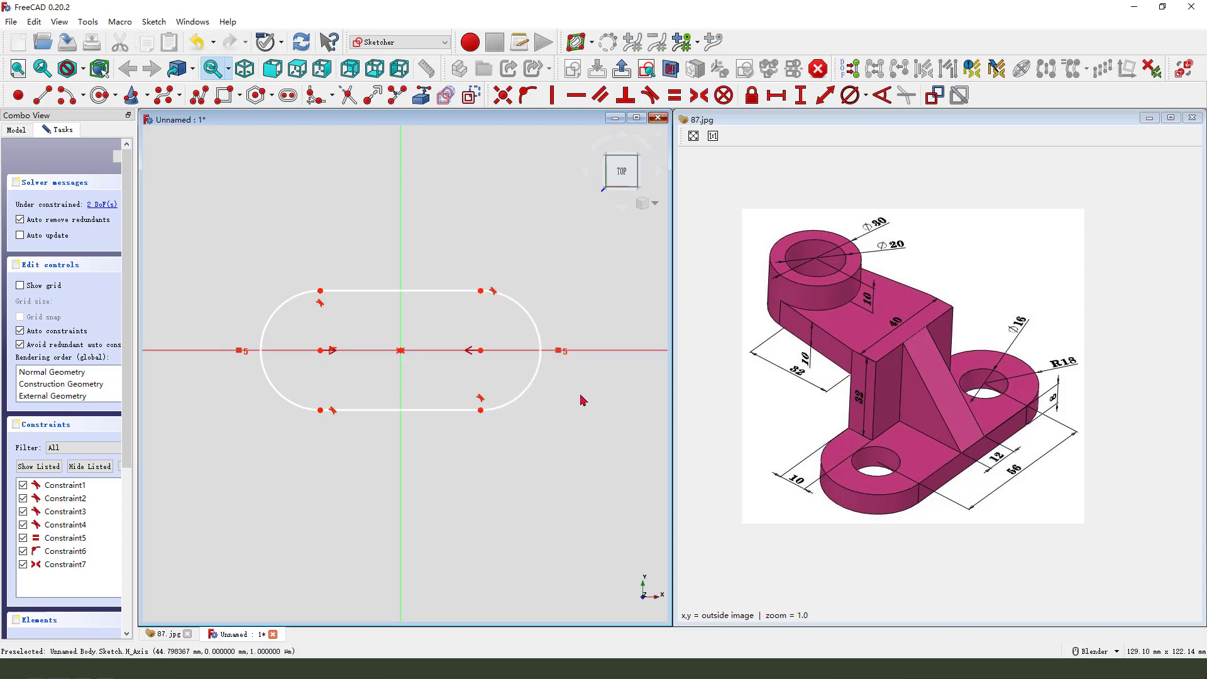
{"action": "left_click", "coordinate": [482, 350]}
{"action": "left_click", "coordinate": [321, 350]}
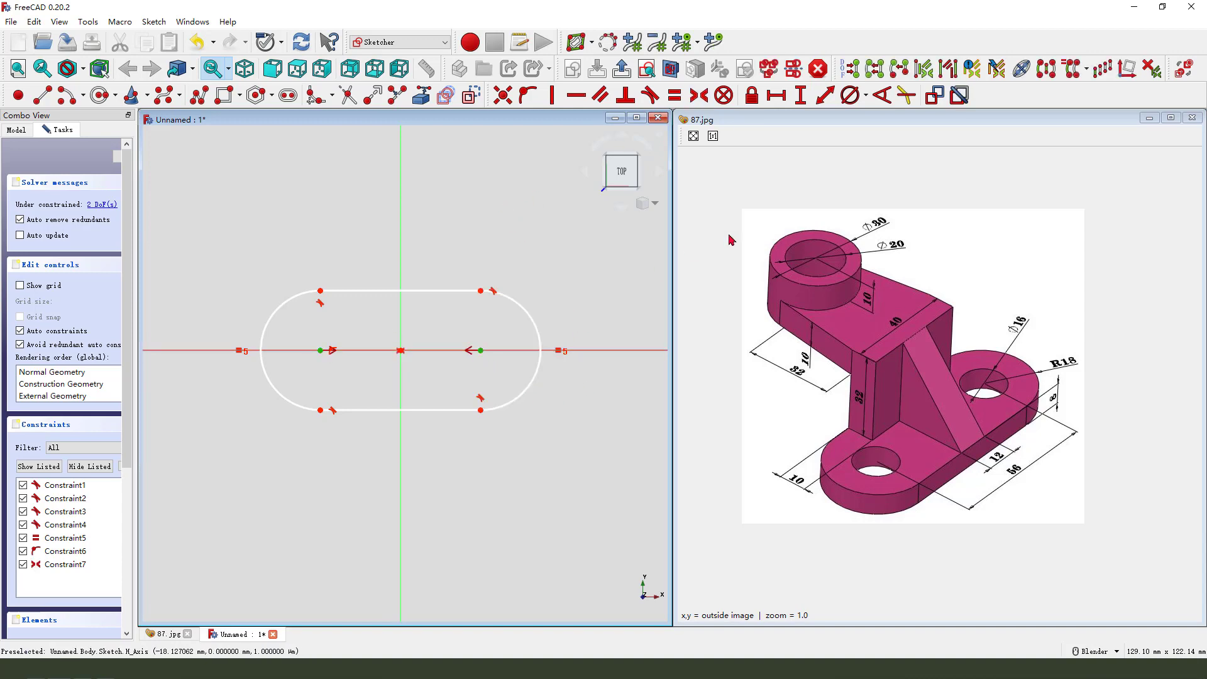
{"action": "left_click", "coordinate": [776, 96]}
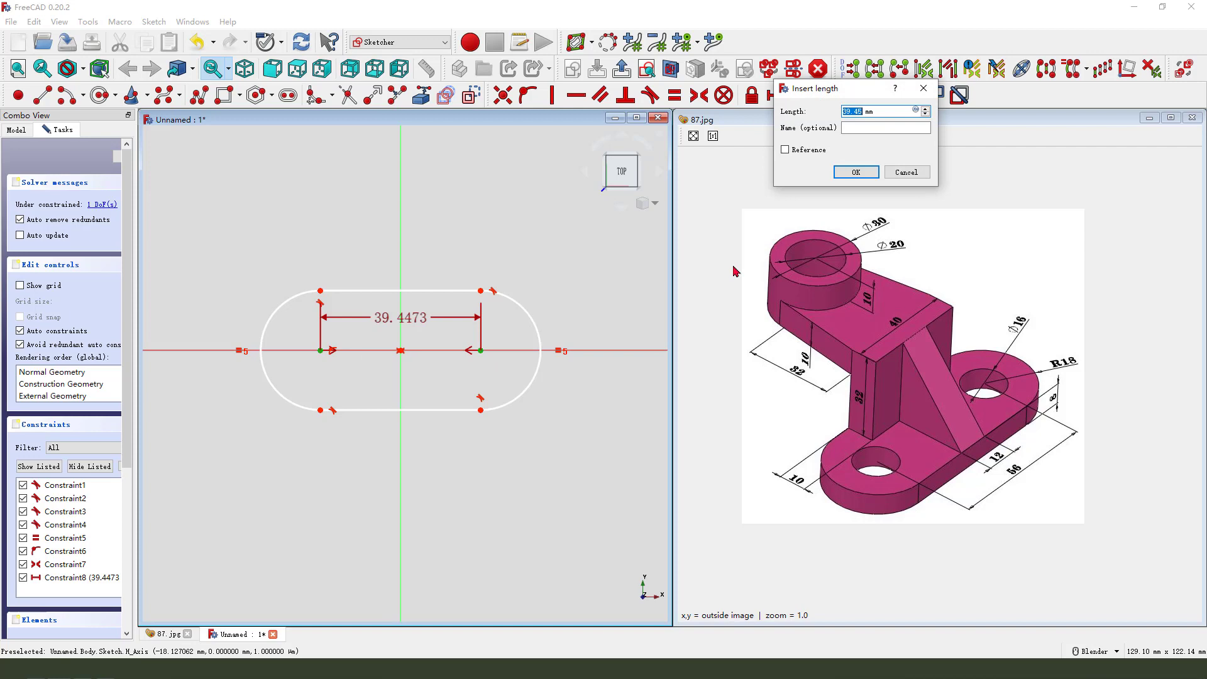
{"action": "key", "text": "Return"}
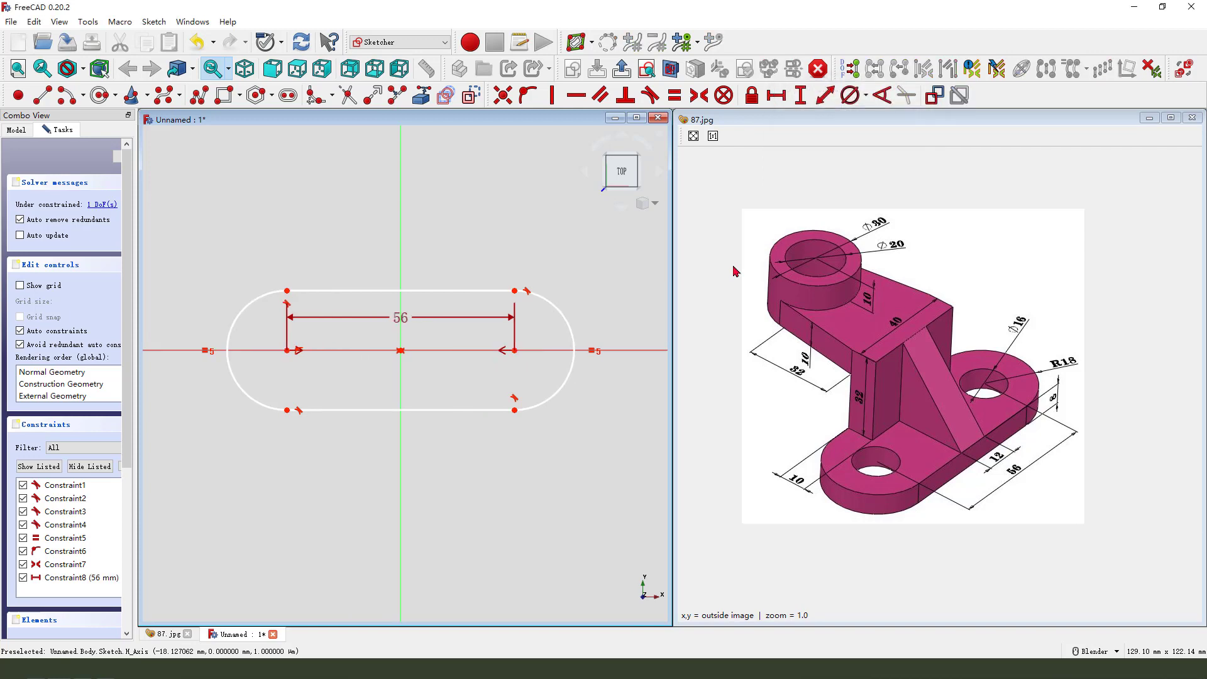
{"action": "left_click_drag", "start_coordinate": [404, 318], "coordinate": [417, 261]}
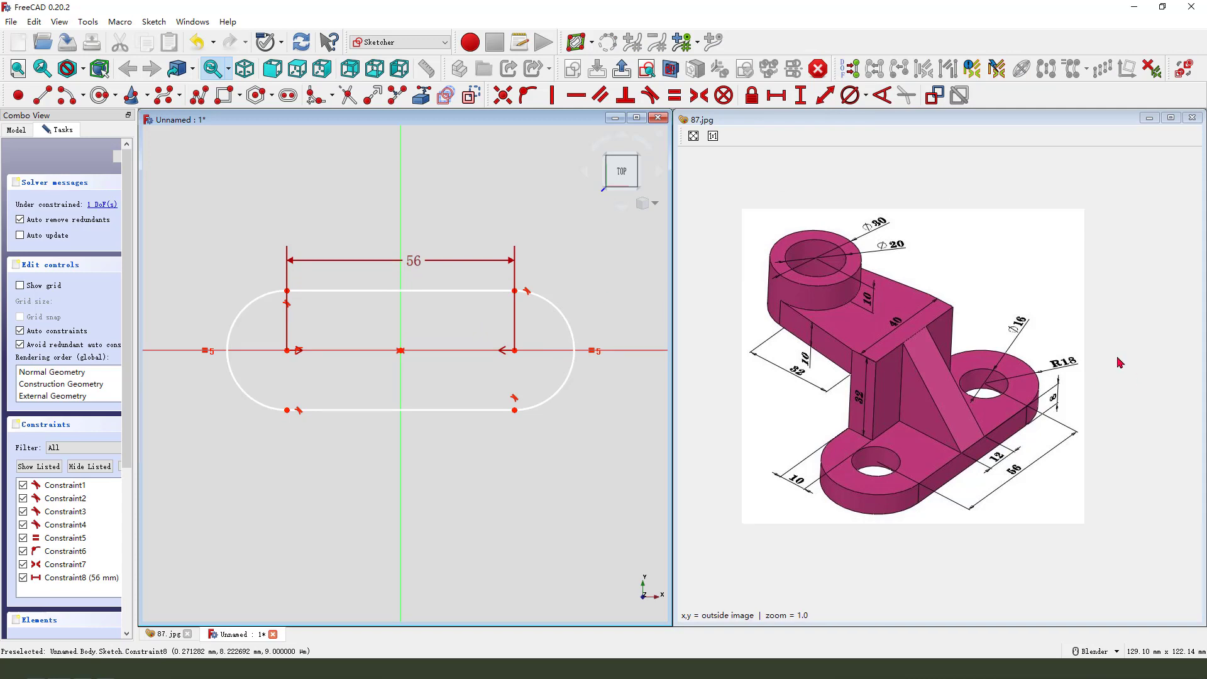
{"action": "mouse_move", "coordinate": [1058, 342]}
{"action": "left_mouse_down"}
{"action": "mouse_move", "coordinate": [1055, 384]}
{"action": "mouse_move", "coordinate": [1068, 363]}
{"action": "mouse_move", "coordinate": [1053, 374]}
{"action": "mouse_move", "coordinate": [1090, 376]}
{"action": "left_mouse_up"}
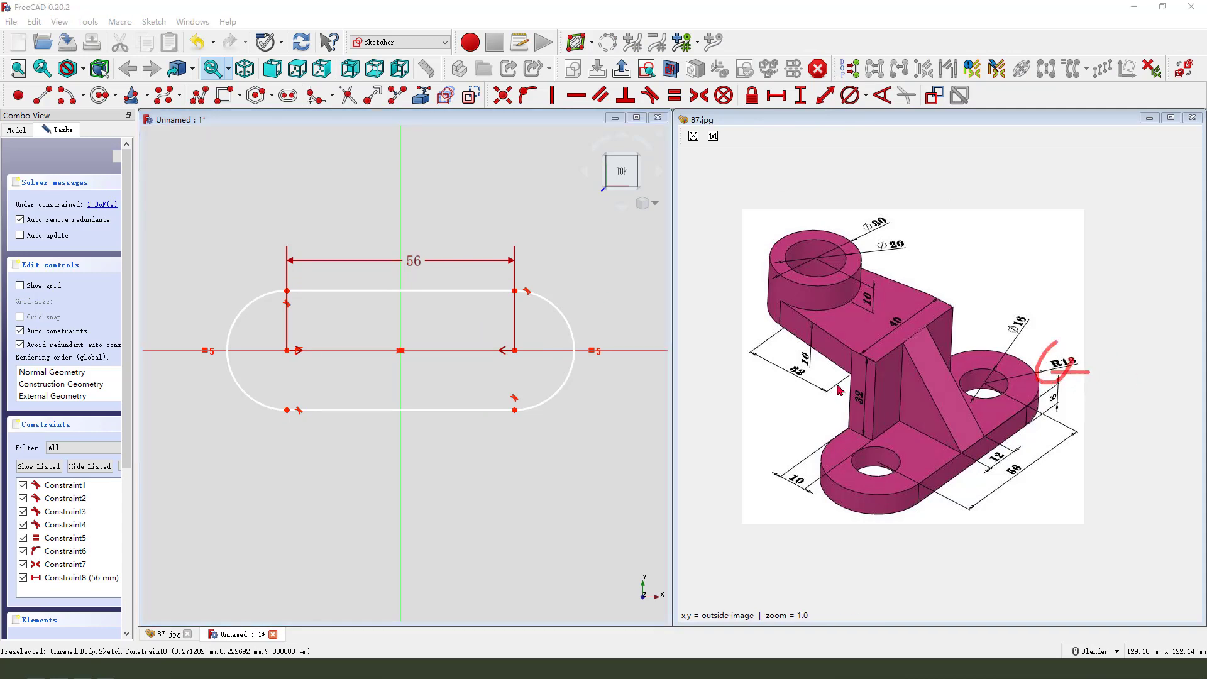
- Constrain the slot's end arc to radius 18 mm and place the R18 label clear
{"action": "left_click", "coordinate": [575, 288]}
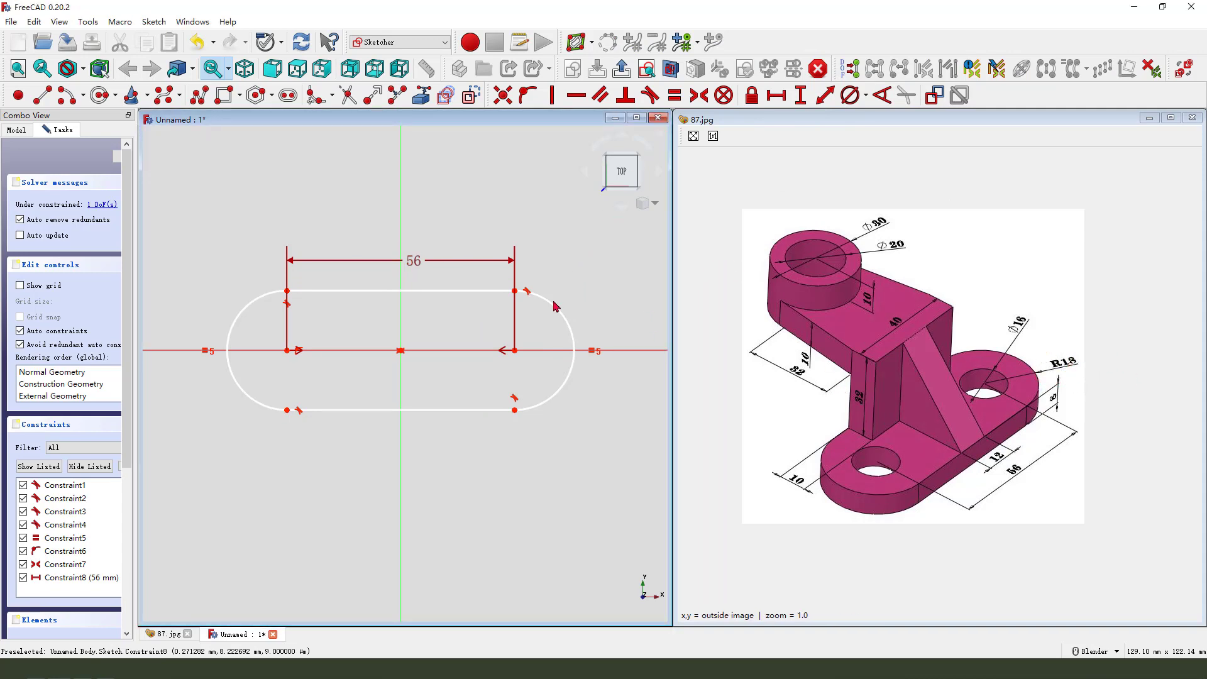
{"action": "left_click", "coordinate": [556, 306]}
{"action": "left_click", "coordinate": [867, 96]}
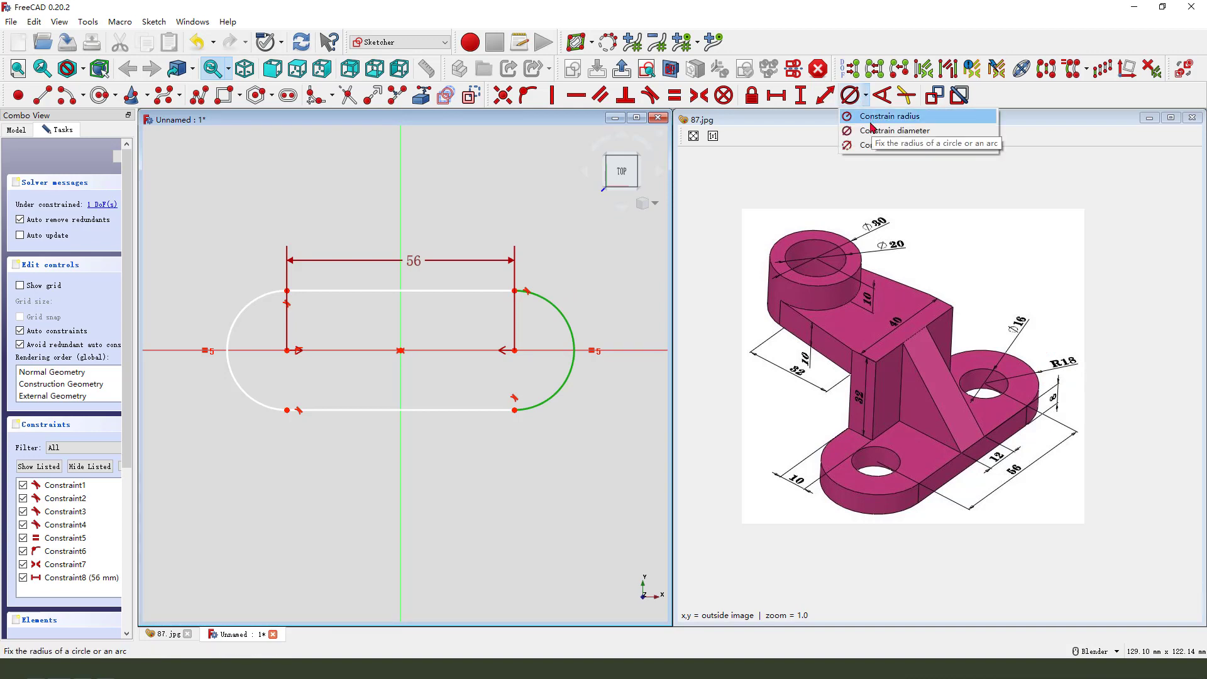
{"action": "left_click", "coordinate": [871, 119]}
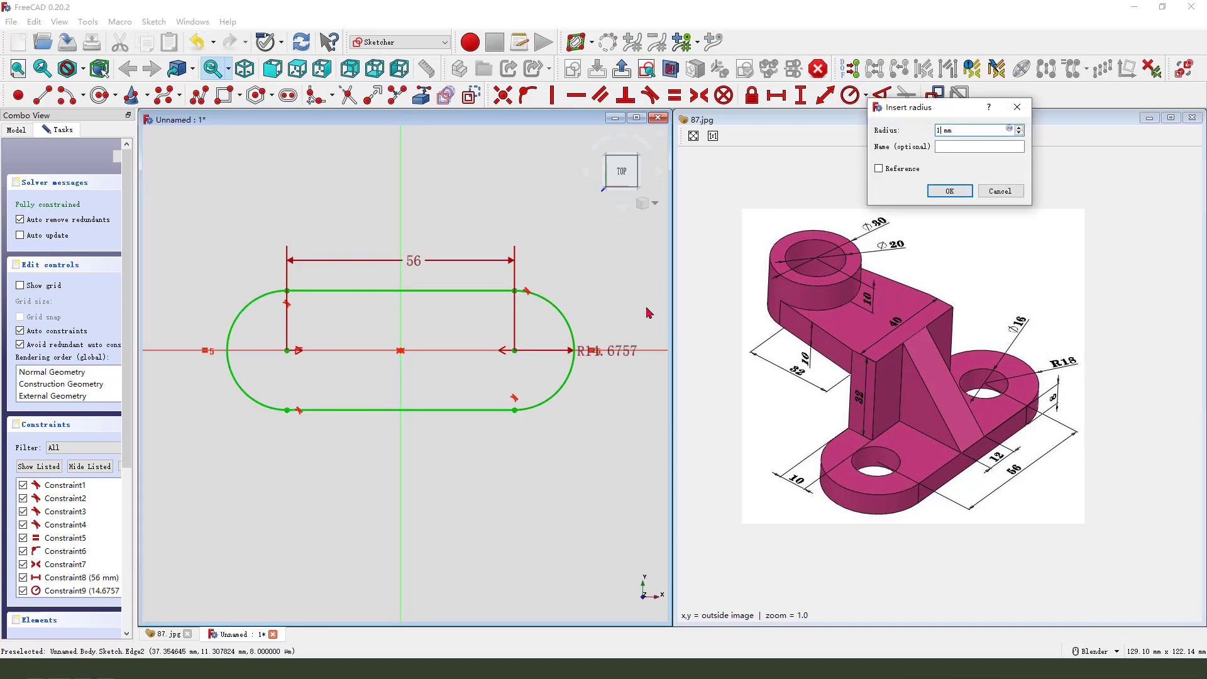
{"action": "key", "text": "Return"}
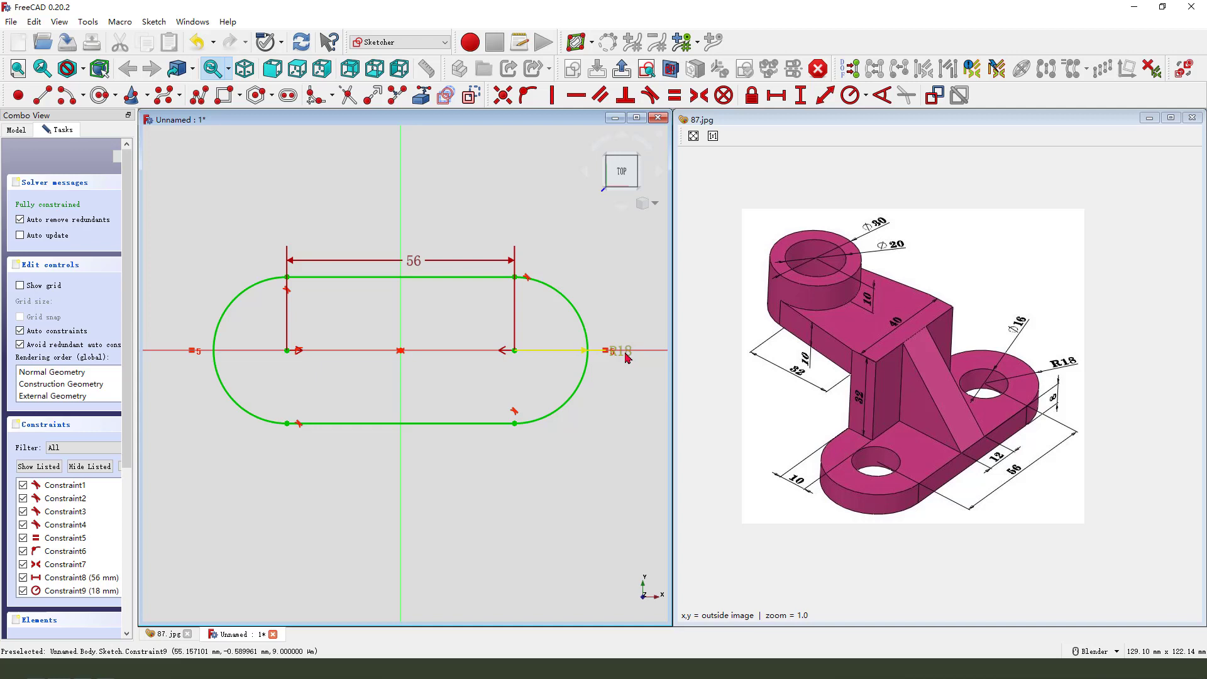
{"action": "left_click_drag", "start_coordinate": [625, 351], "coordinate": [625, 286]}
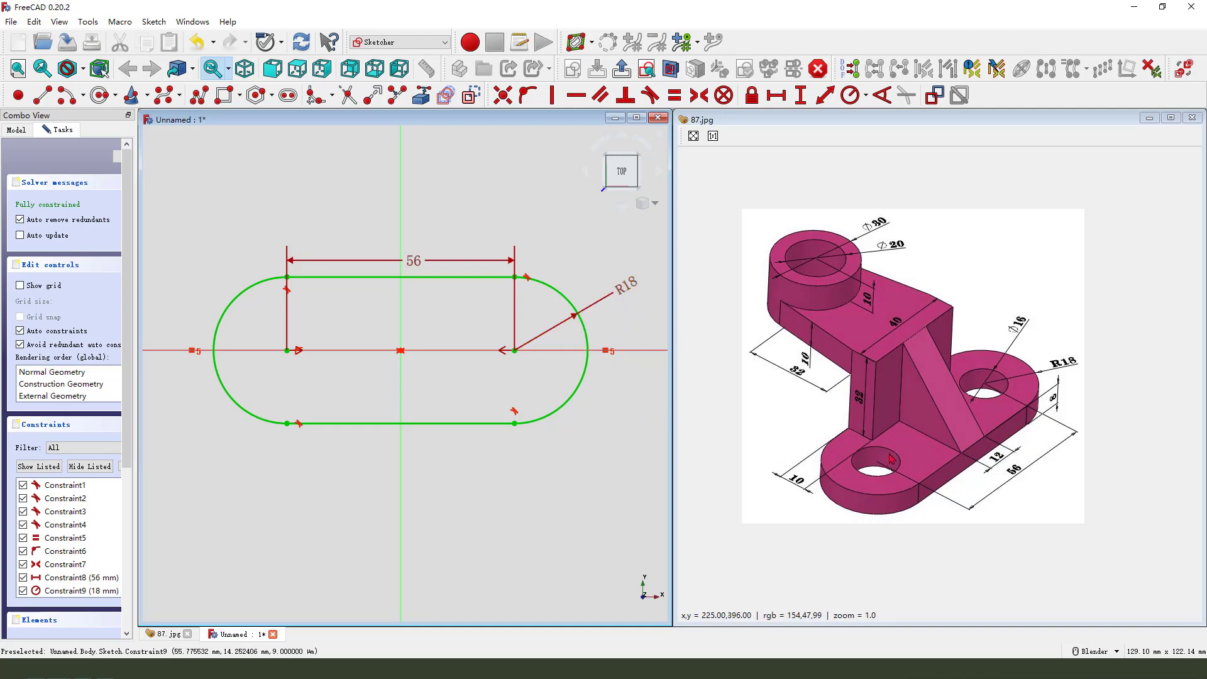
{"action": "left_click_drag", "start_coordinate": [893, 447], "coordinate": [849, 498]}
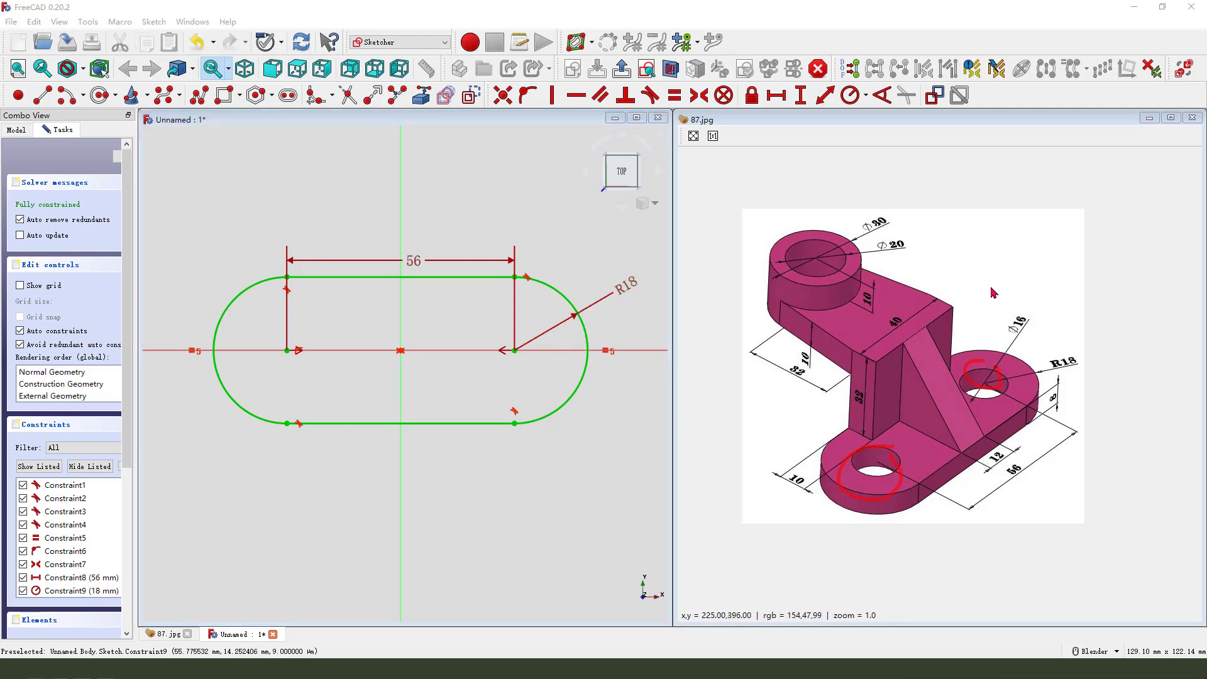
{"action": "mouse_move", "coordinate": [993, 283]}
{"action": "left_mouse_down"}
{"action": "mouse_move", "coordinate": [1032, 309]}
{"action": "mouse_move", "coordinate": [1017, 333]}
{"action": "left_mouse_up"}
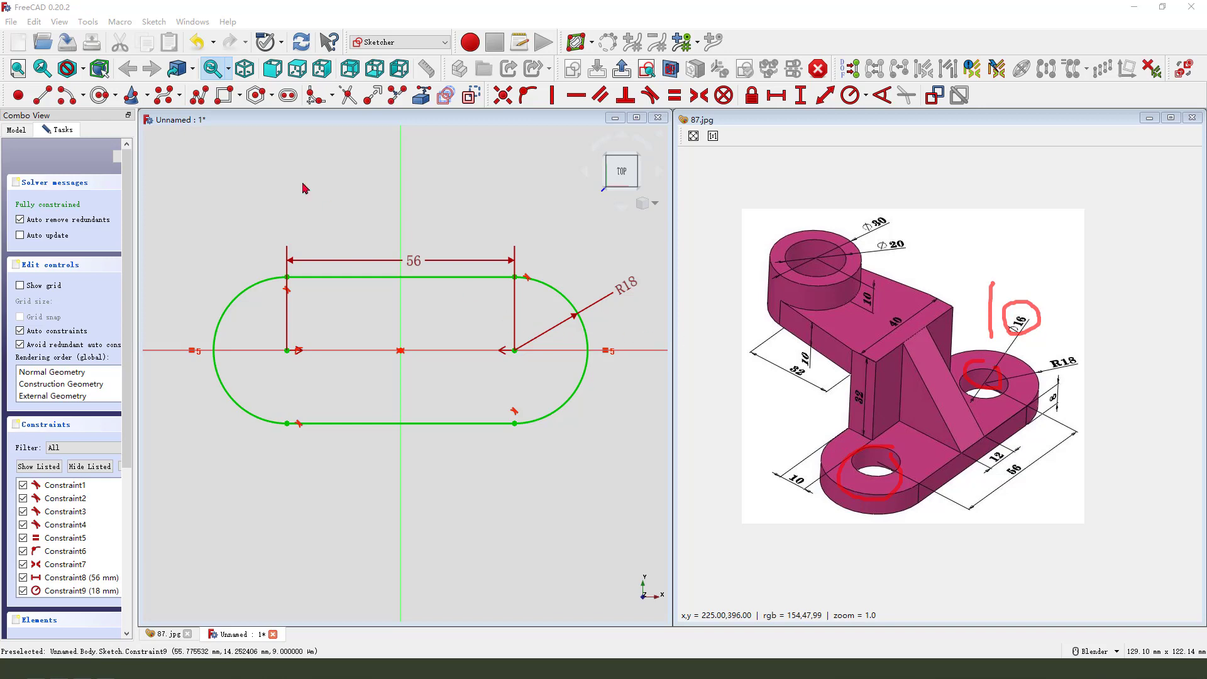
- Draw two circles centred on the slot's right and left arc centres
{"action": "key", "text": "Escape"}
{"action": "left_click", "coordinate": [99, 95]}
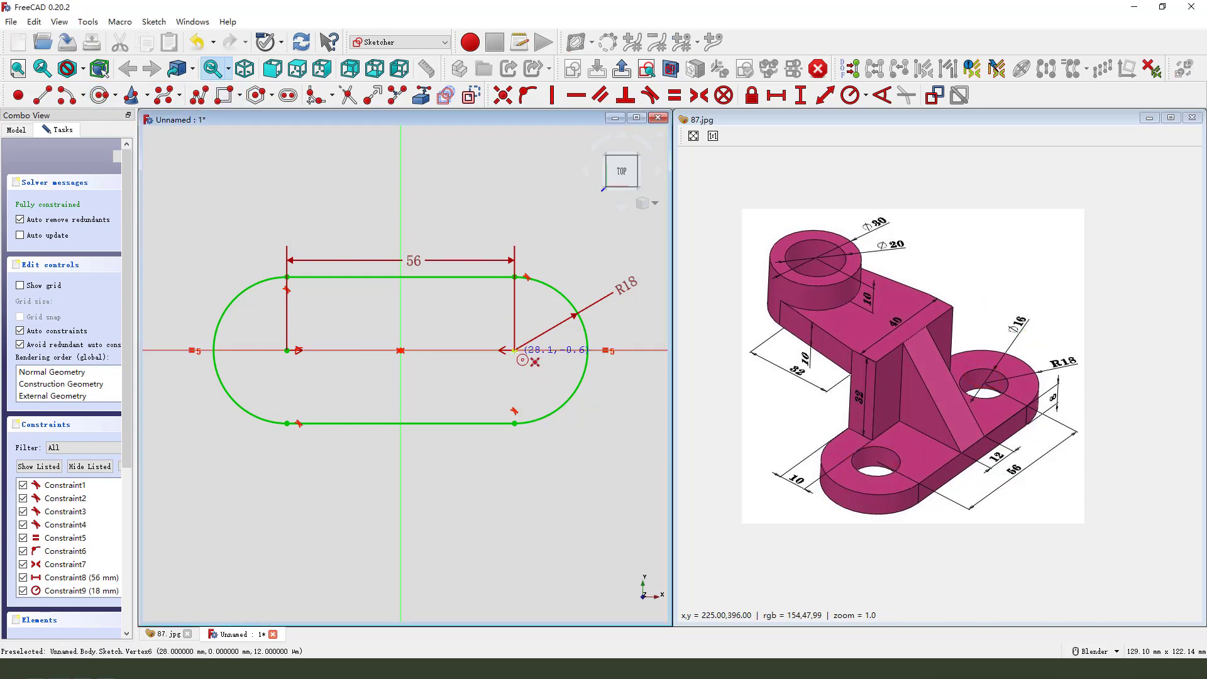
{"action": "left_click", "coordinate": [514, 350]}
{"action": "left_click", "coordinate": [538, 374]}
{"action": "left_click", "coordinate": [286, 350]}
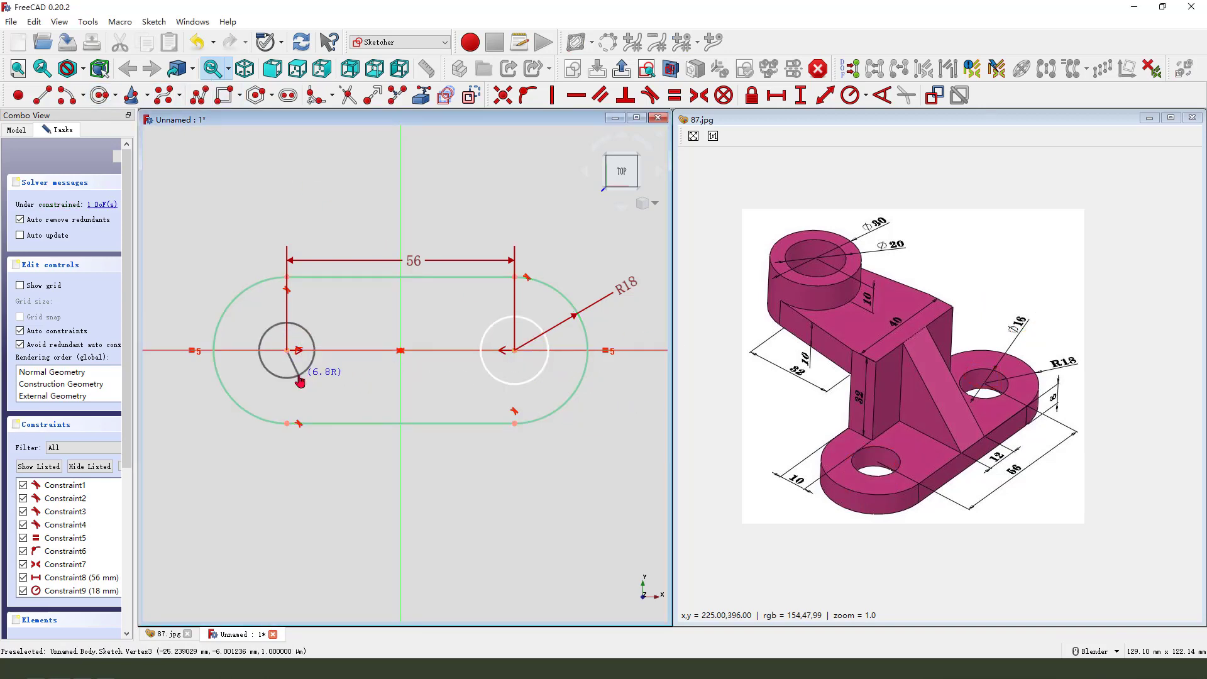
{"action": "left_click", "coordinate": [300, 380]}
- Make both circles equal and give them a 16 mm diameter
{"action": "left_click", "coordinate": [313, 339]}
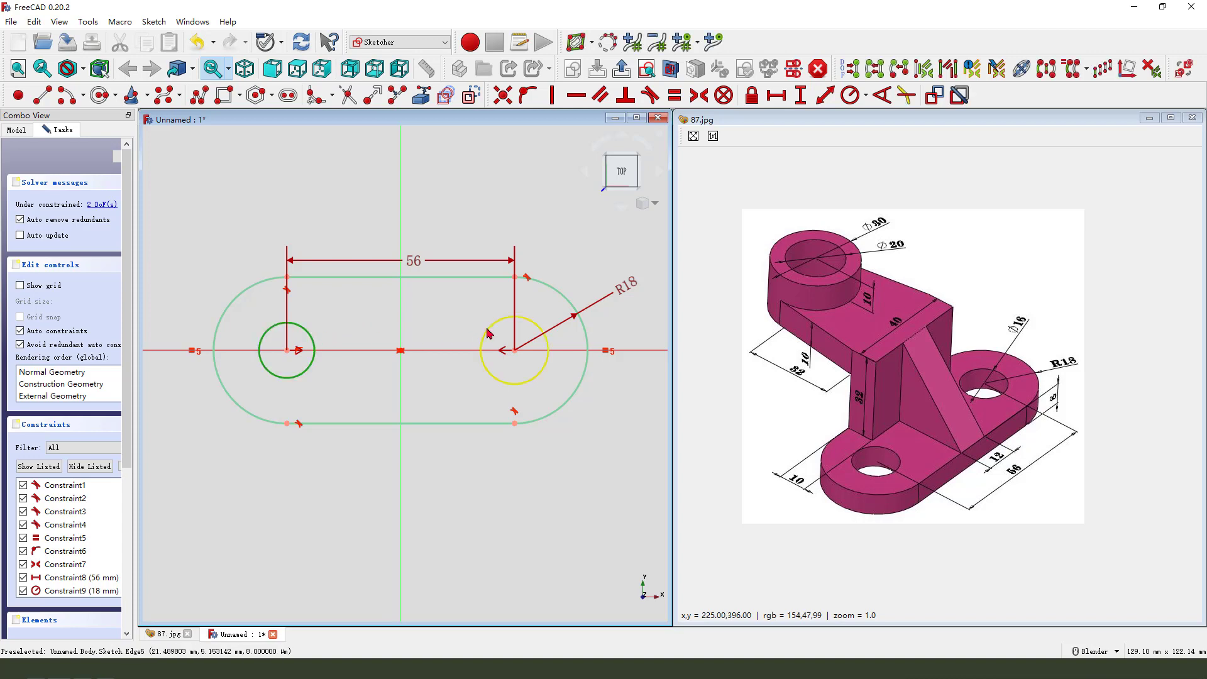
{"action": "left_click", "coordinate": [489, 332]}
{"action": "left_click", "coordinate": [673, 96]}
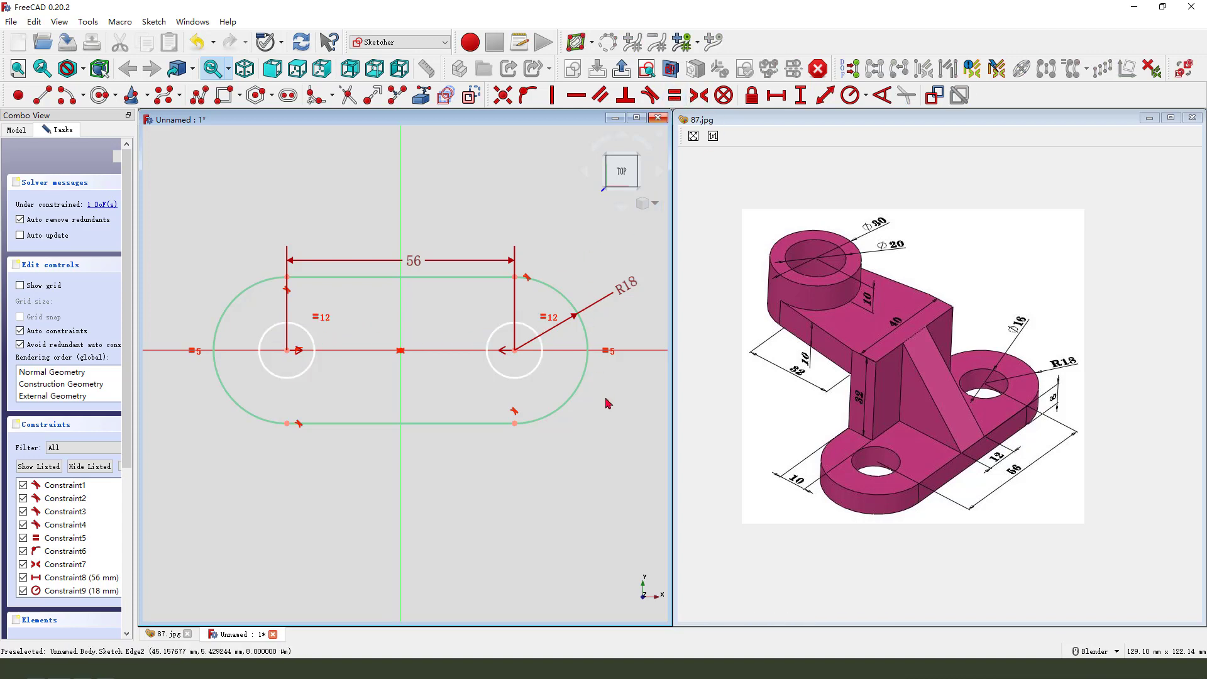
{"action": "left_click", "coordinate": [865, 96]}
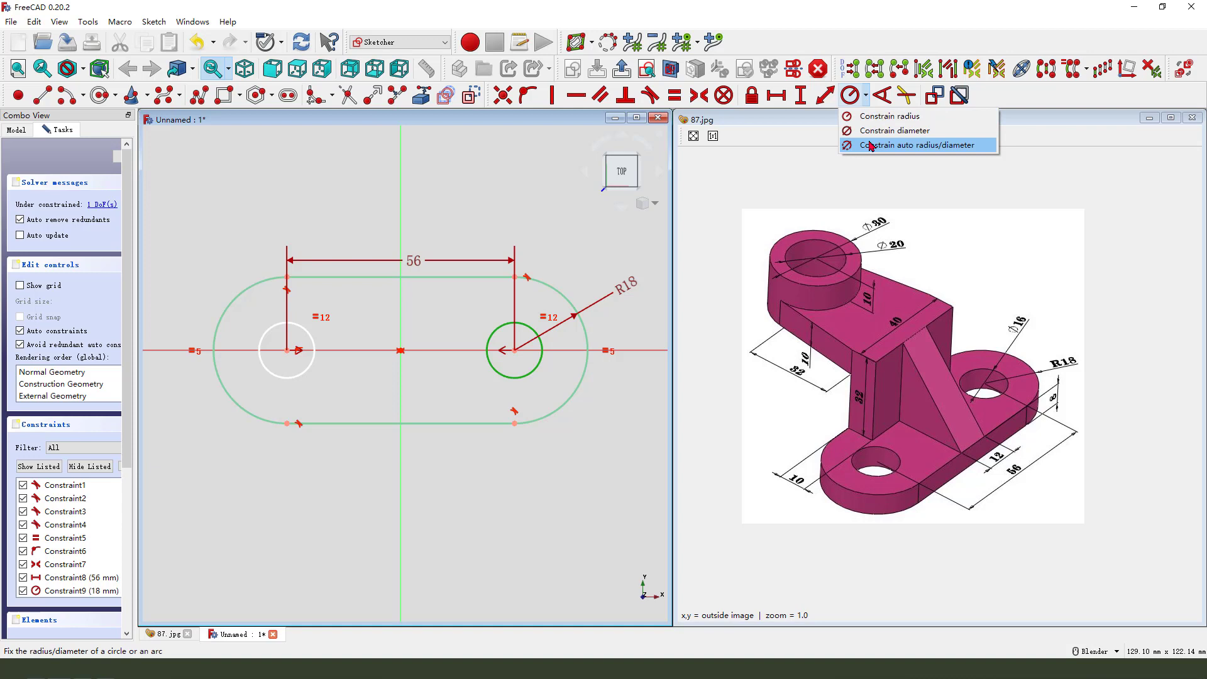
{"action": "left_click", "coordinate": [870, 129]}
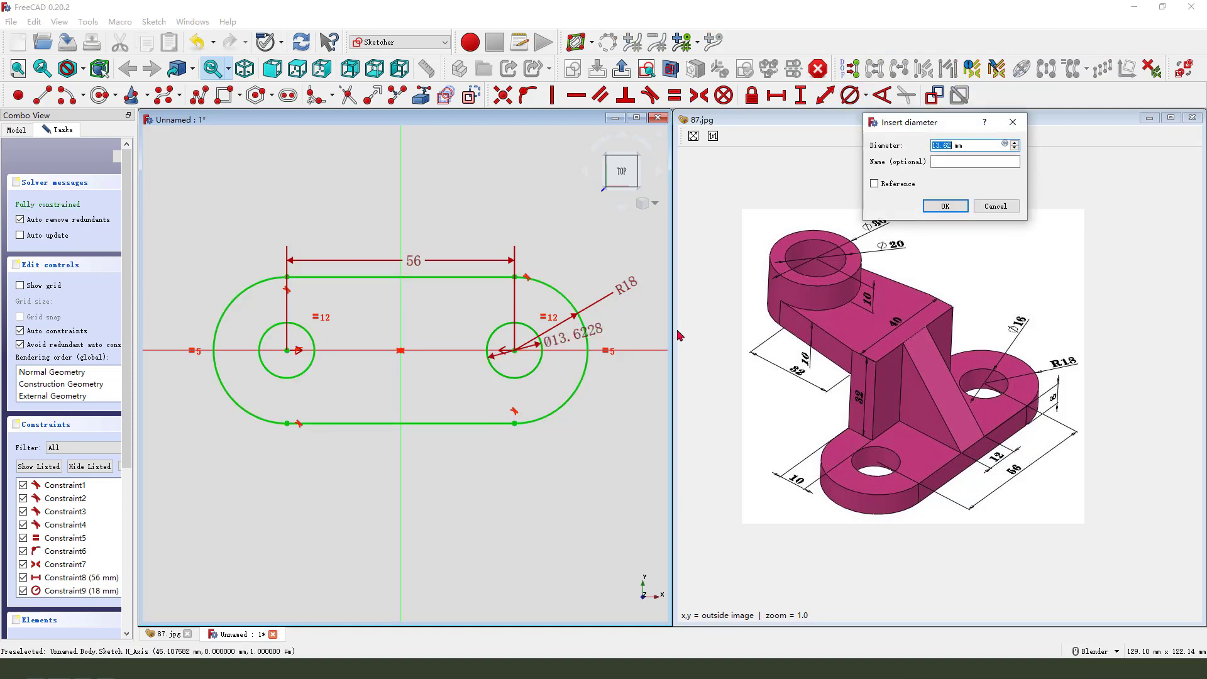
{"action": "key", "text": "Return"}
{"action": "left_click_drag", "start_coordinate": [575, 335], "coordinate": [615, 331]}
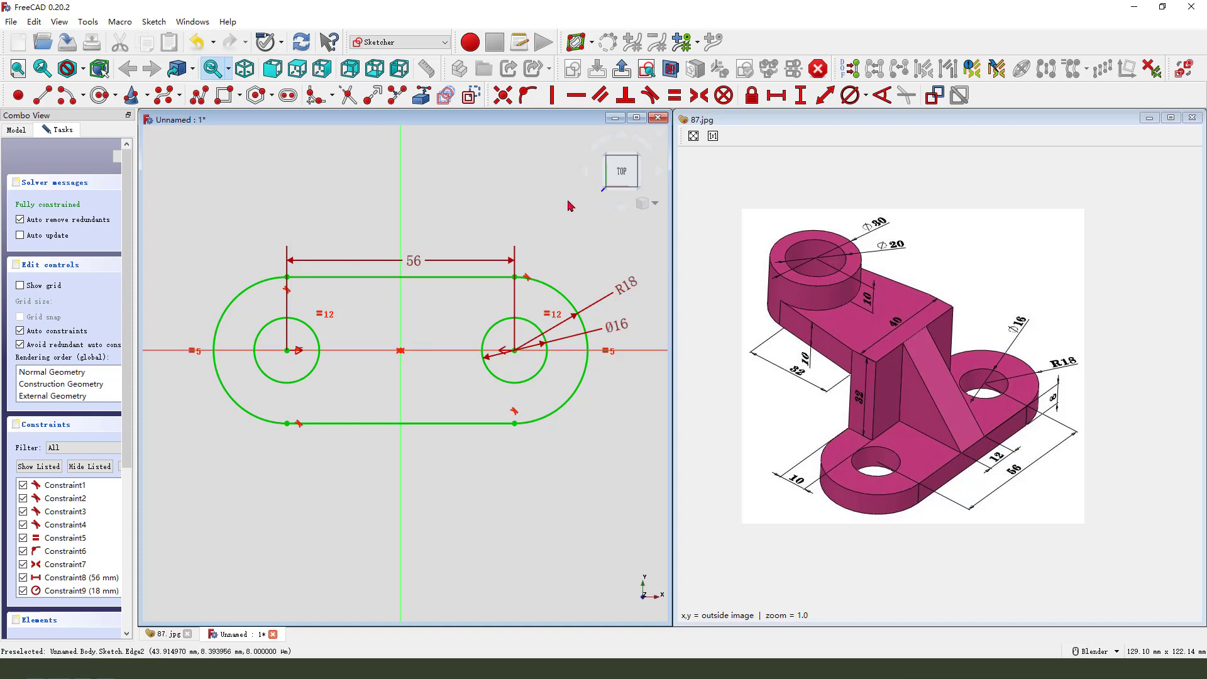
- Close the slot sketch and pad it 8 mm thick
{"action": "left_click", "coordinate": [622, 68]}
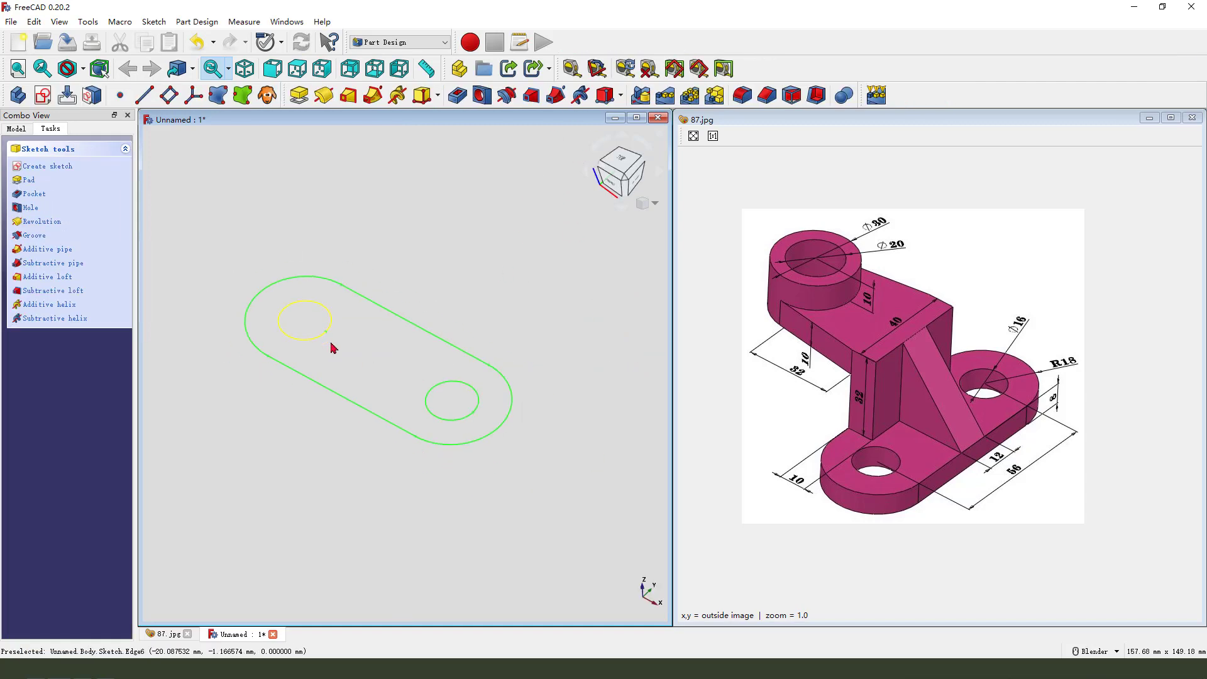
{"action": "left_click", "coordinate": [299, 95]}
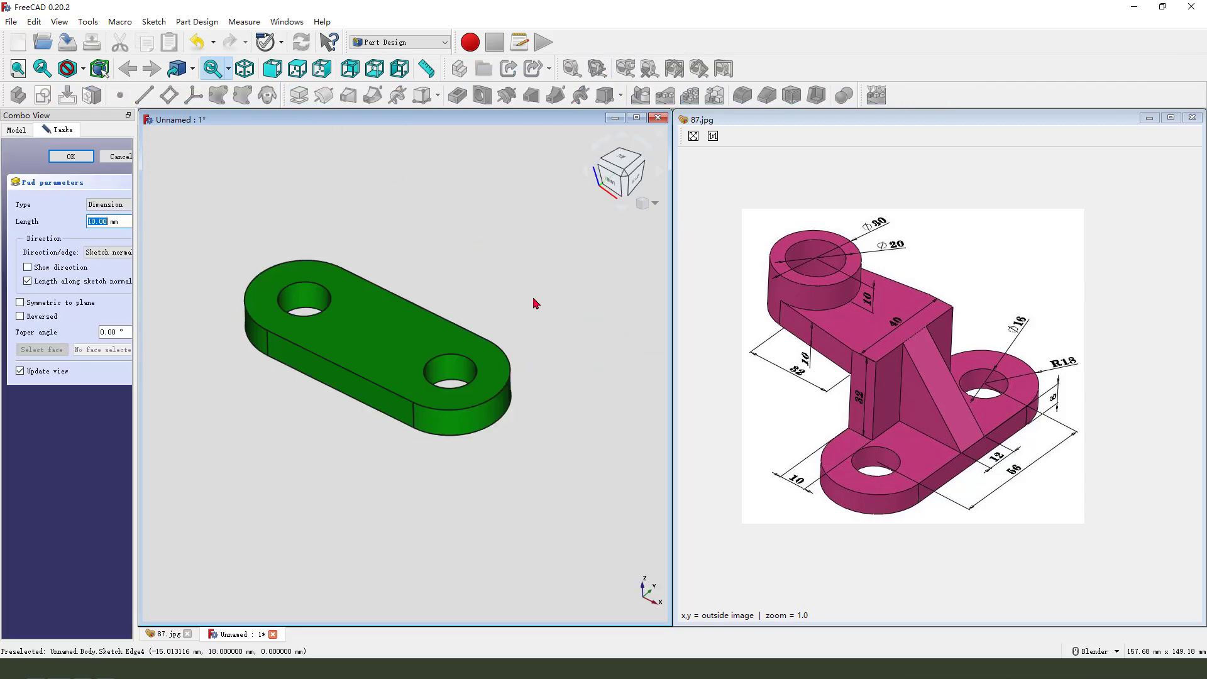
{"action": "mouse_move", "coordinate": [1061, 372]}
{"action": "left_mouse_down"}
{"action": "mouse_move", "coordinate": [1040, 404]}
{"action": "mouse_move", "coordinate": [1060, 409]}
{"action": "left_mouse_up"}
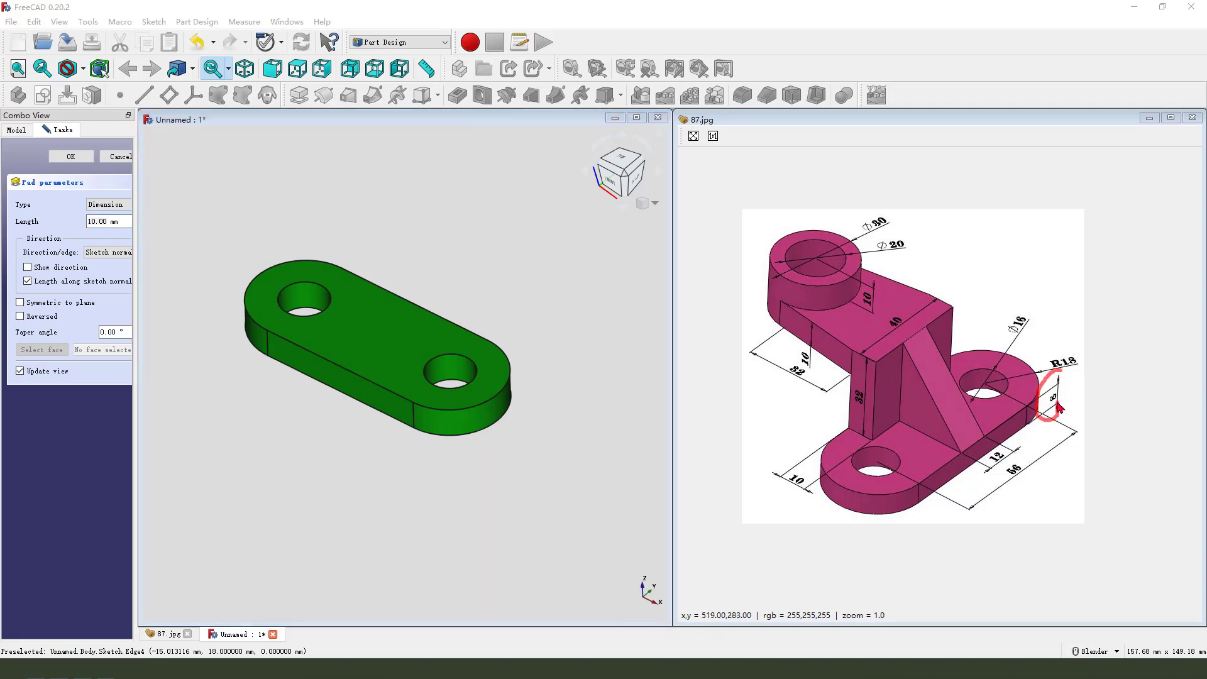
{"action": "left_click", "coordinate": [115, 221]}
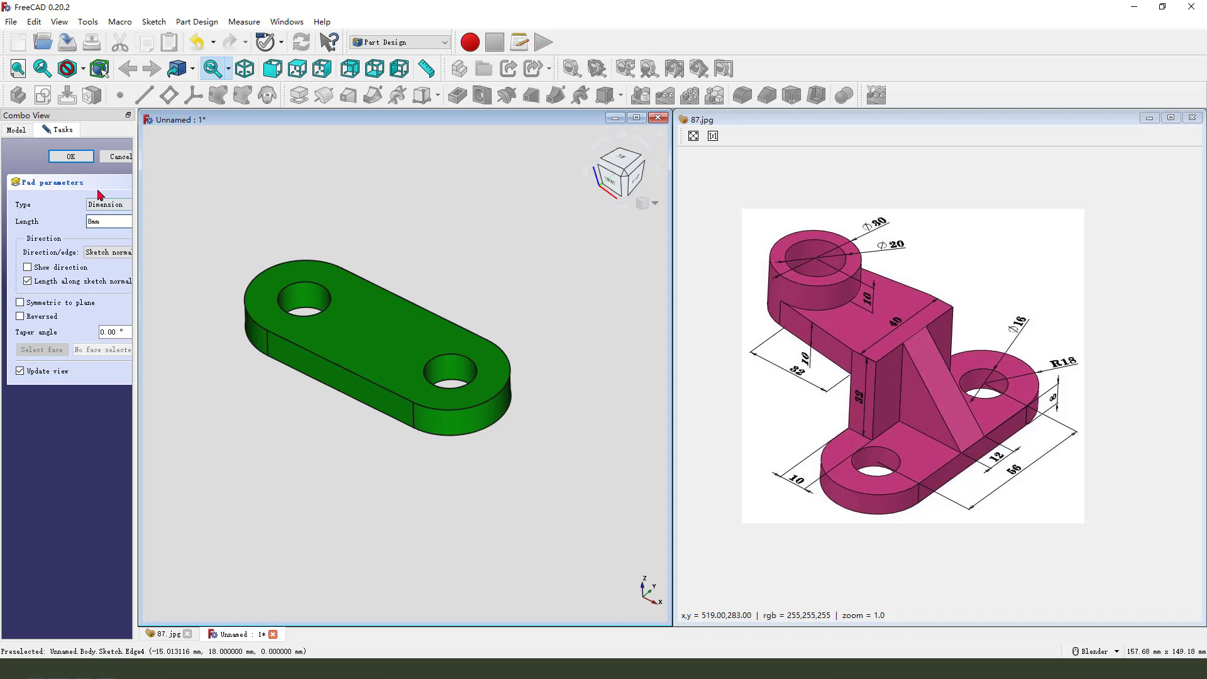
{"action": "left_click", "coordinate": [72, 156]}
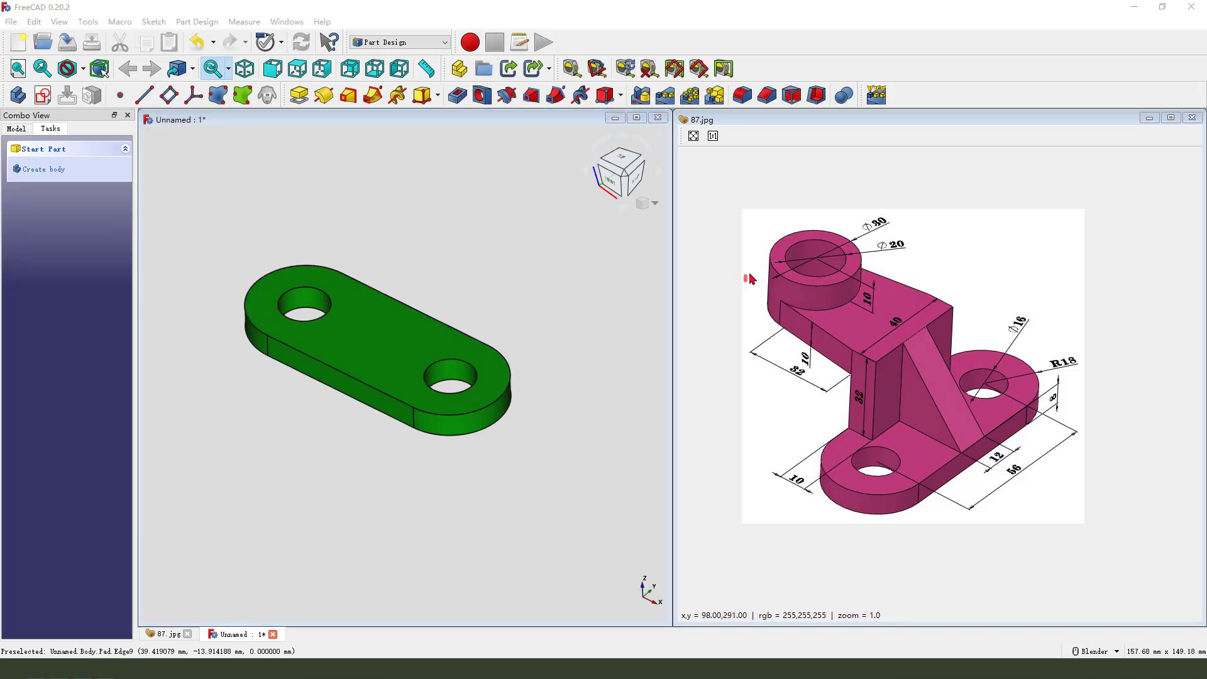
{"action": "mouse_move", "coordinate": [745, 278]}
{"action": "left_mouse_down"}
{"action": "mouse_move", "coordinate": [962, 322]}
{"action": "mouse_move", "coordinate": [883, 427]}
{"action": "mouse_move", "coordinate": [774, 371]}
{"action": "mouse_move", "coordinate": [785, 292]}
{"action": "mouse_move", "coordinate": [762, 361]}
{"action": "left_mouse_up"}
- Create a second sketch attached to the XY plane
{"action": "key", "text": "Escape"}
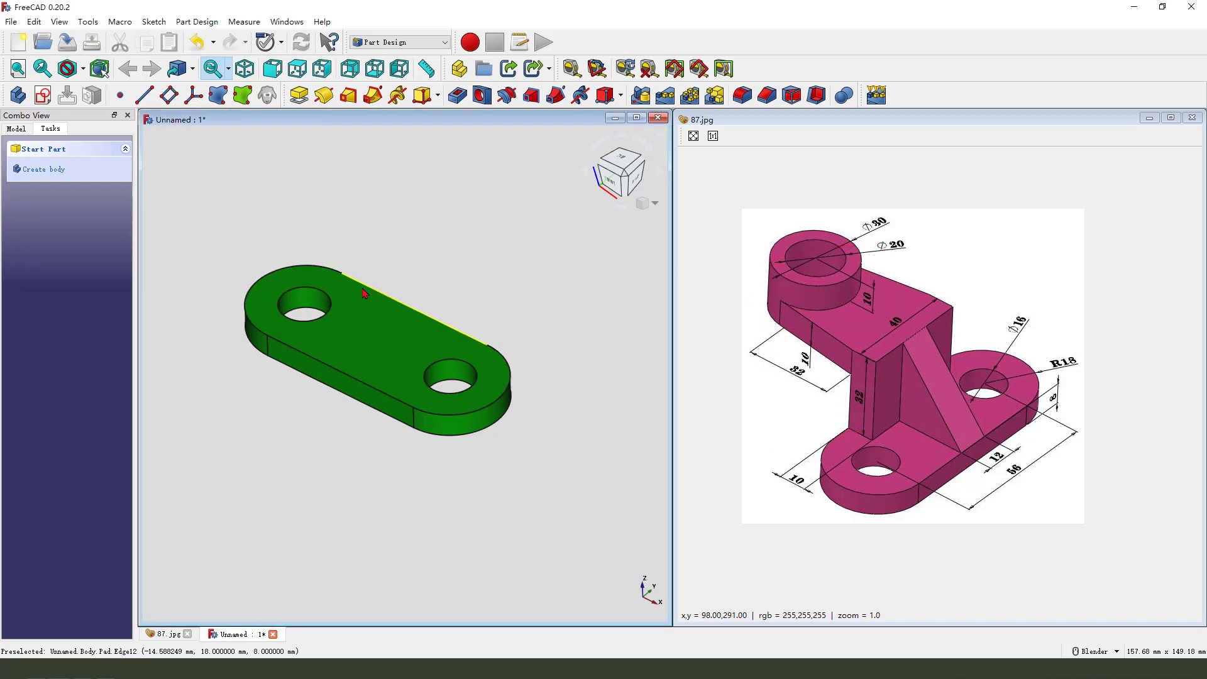
{"action": "left_click", "coordinate": [42, 96]}
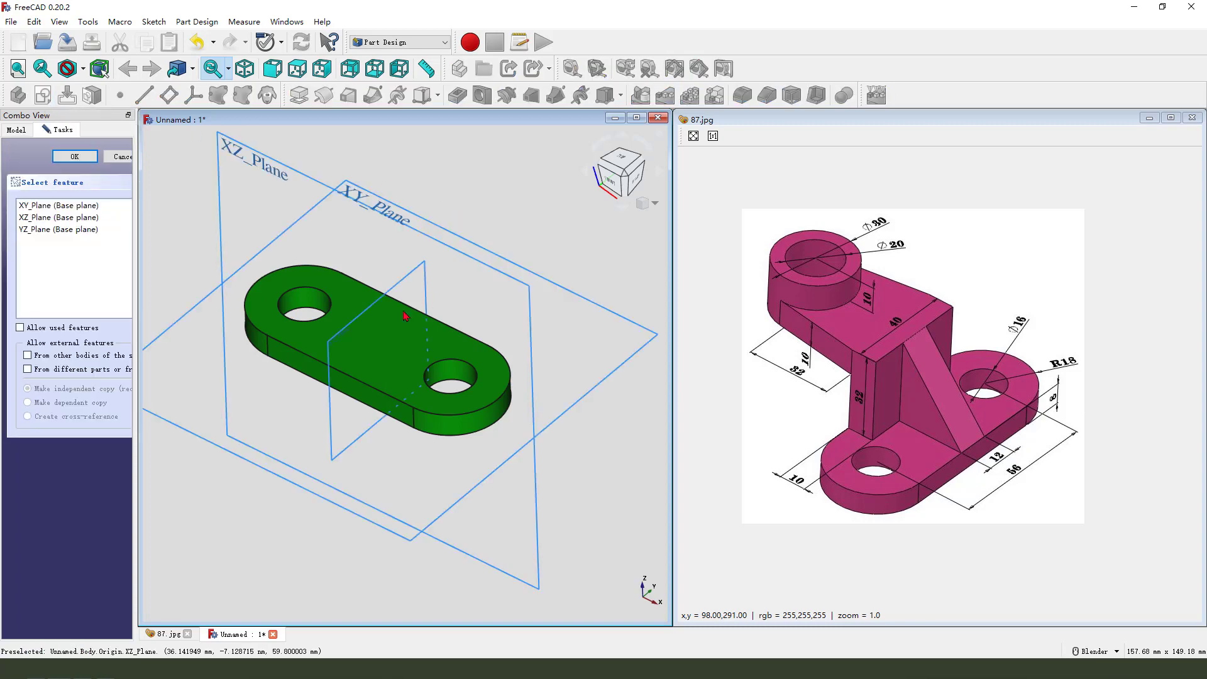
{"action": "mouse_move", "coordinate": [396, 228]}
{"action": "middle_mouse_down"}
{"action": "mouse_move", "coordinate": [404, 261]}
{"action": "mouse_move", "coordinate": [378, 207]}
{"action": "middle_mouse_up"}
{"action": "left_click", "coordinate": [359, 171]}
{"action": "scroll", "coordinate": [431, 444], "scroll_direction": "down", "scroll_amount": 1}
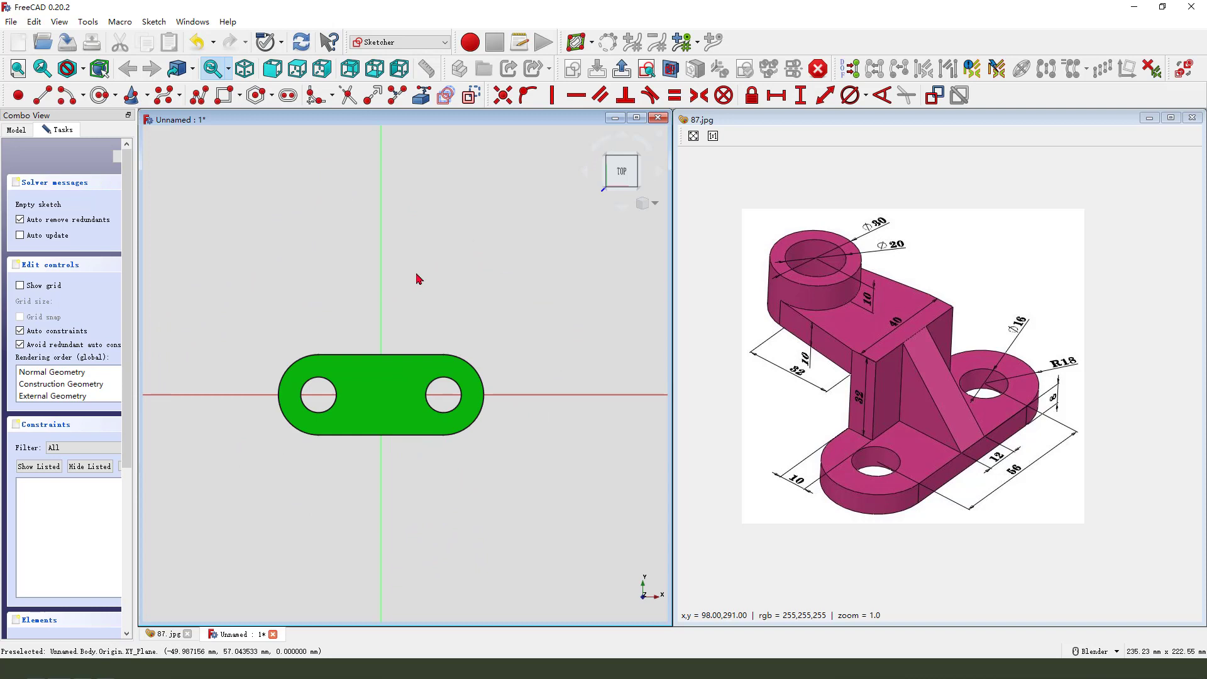
- Turn on section view and draw a roughly radius-12 circle on the vertical axis above the base
{"action": "scroll", "coordinate": [427, 278], "scroll_direction": "up", "scroll_amount": 1}
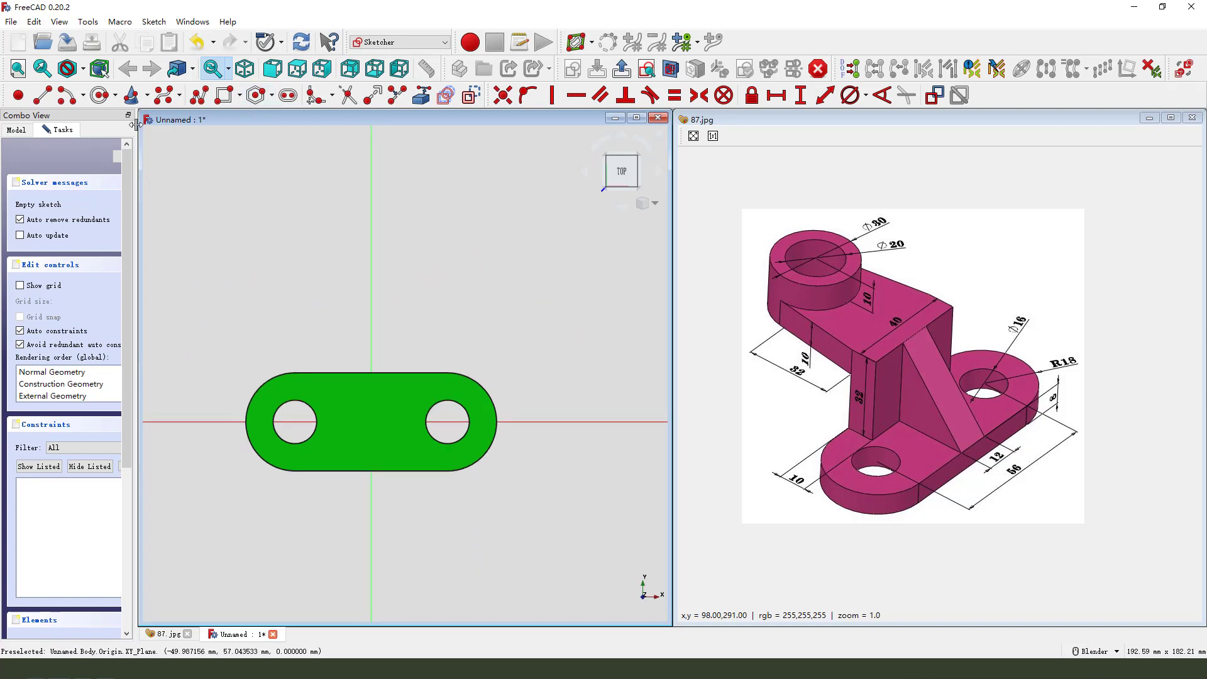
{"action": "left_click", "coordinate": [671, 70]}
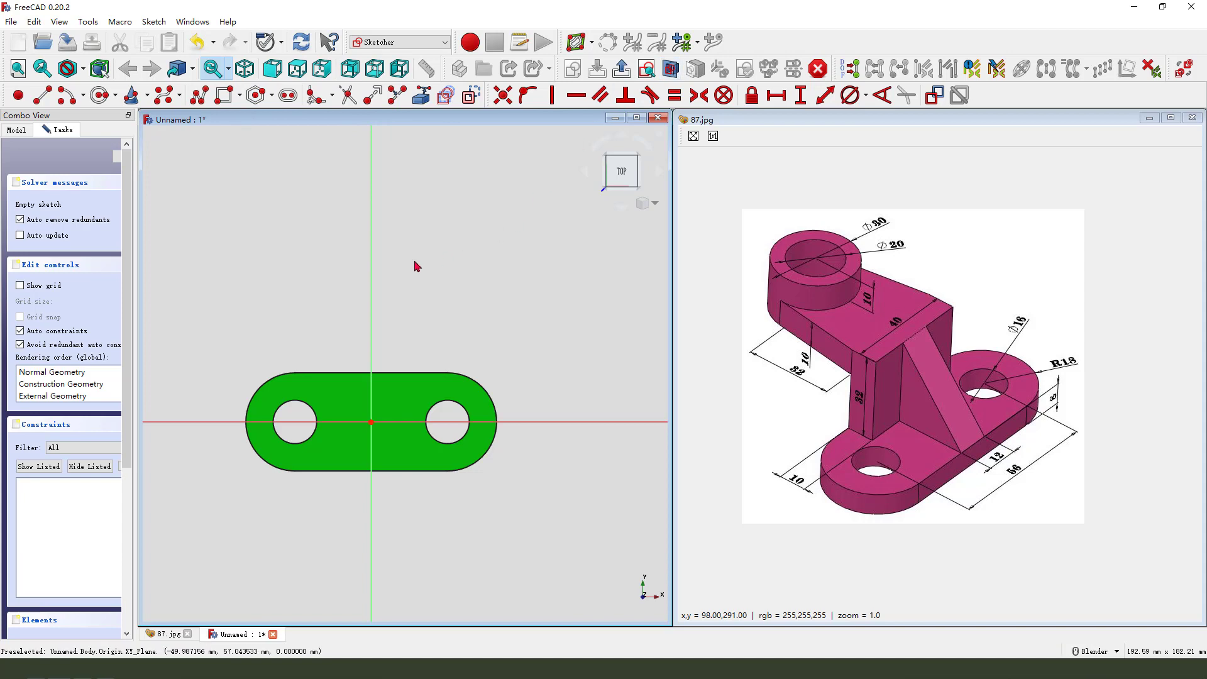
{"action": "left_click", "coordinate": [100, 95]}
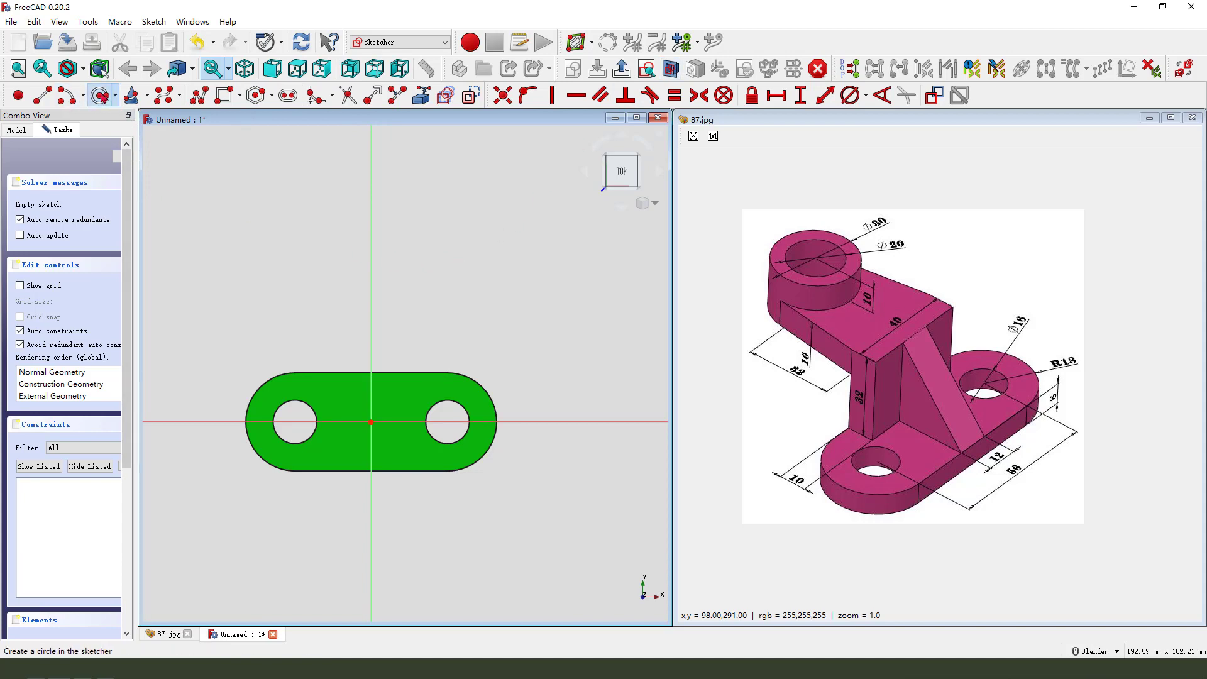
{"action": "left_click", "coordinate": [370, 254]}
{"action": "left_click", "coordinate": [399, 267]}
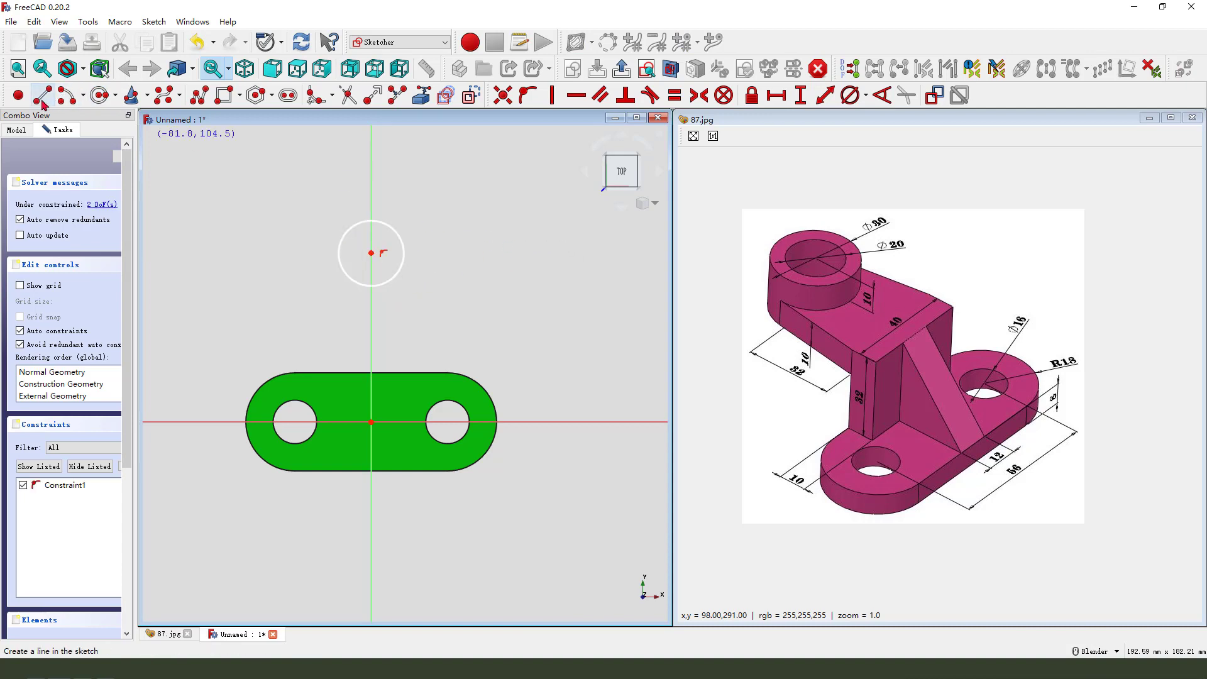
- Draw a closed line outline from the circle's sides down to a bottom edge at the base
{"action": "left_click", "coordinate": [404, 248]}
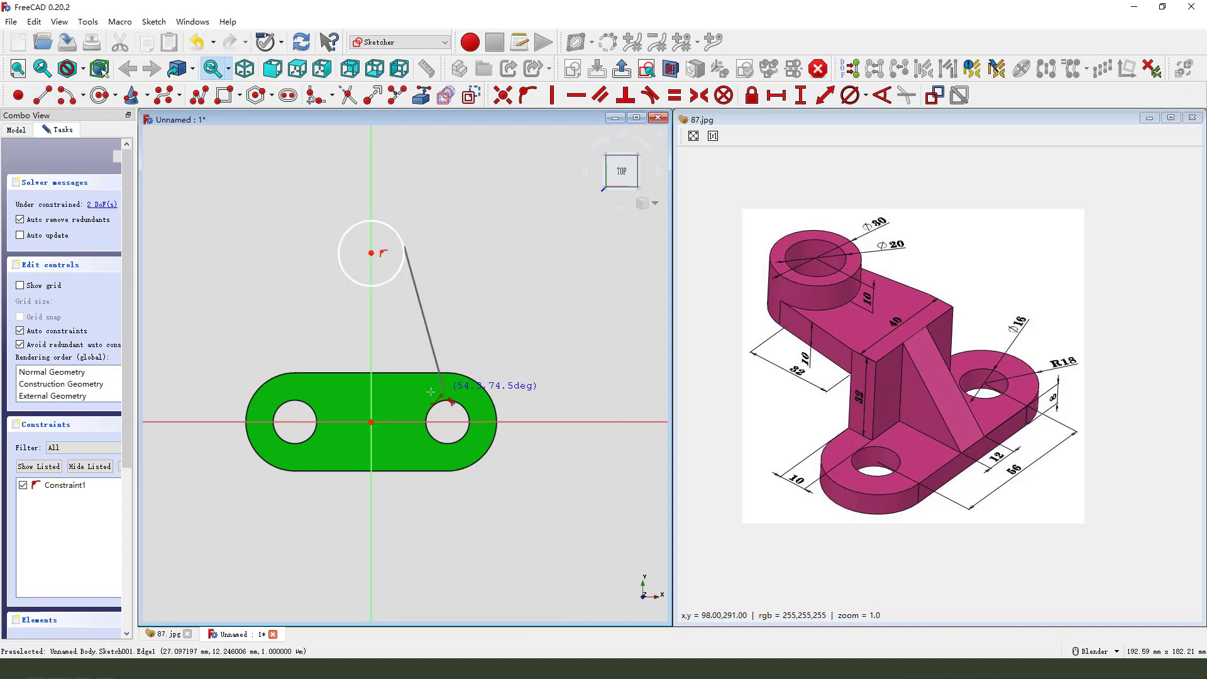
{"action": "left_click", "coordinate": [429, 392]}
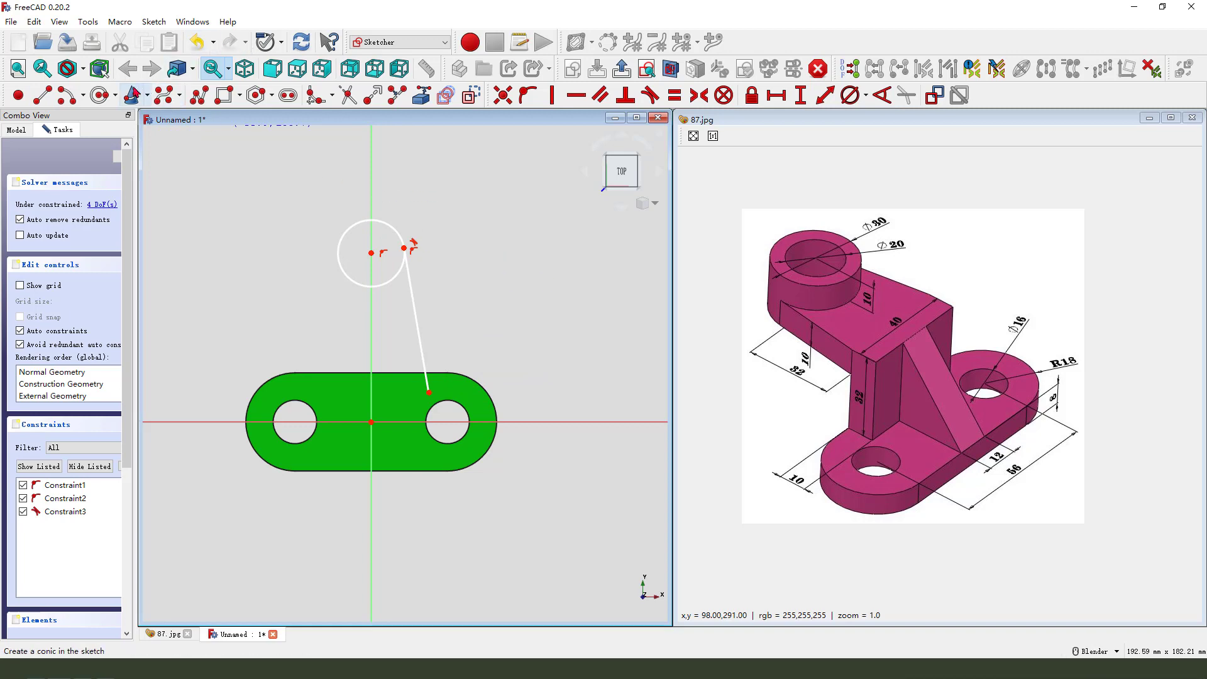
{"action": "left_click", "coordinate": [338, 256]}
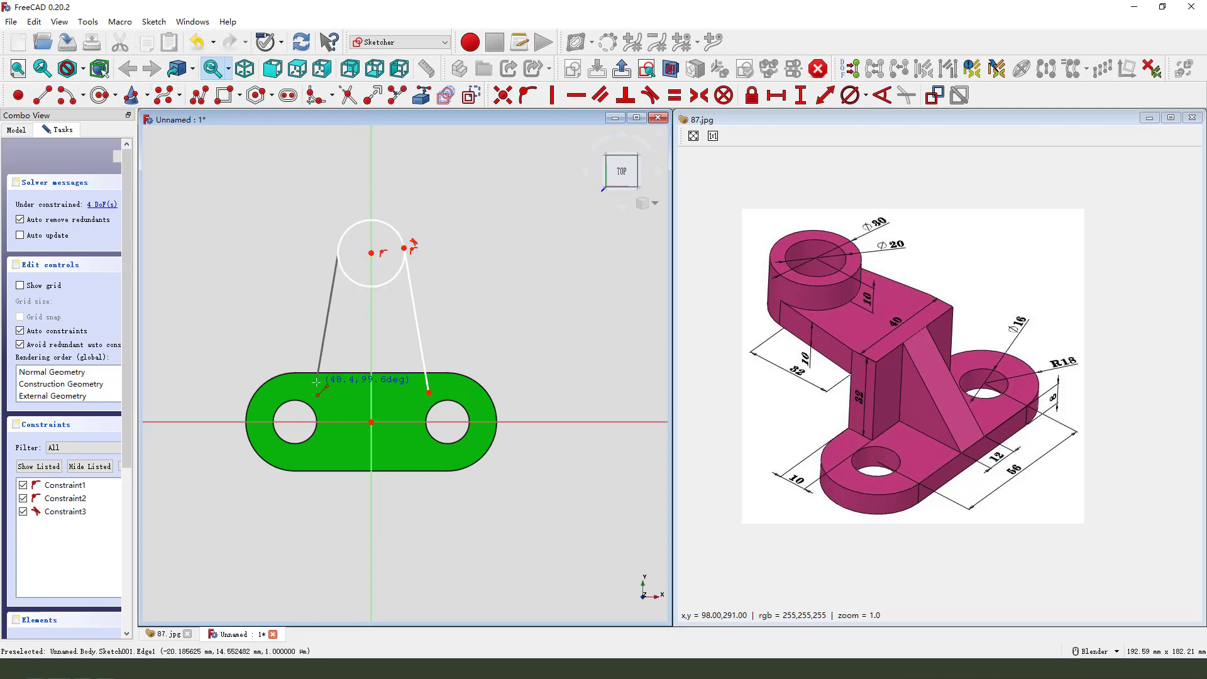
{"action": "left_click", "coordinate": [316, 382]}
{"action": "left_click", "coordinate": [316, 383]}
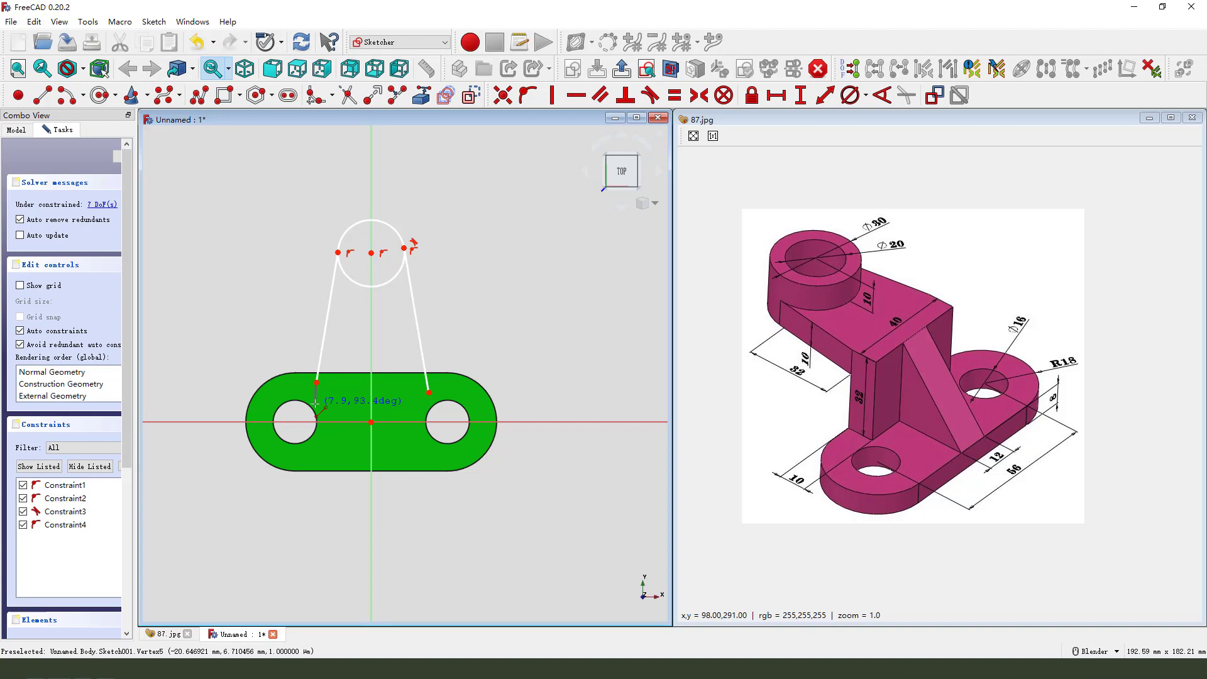
{"action": "left_click", "coordinate": [315, 403]}
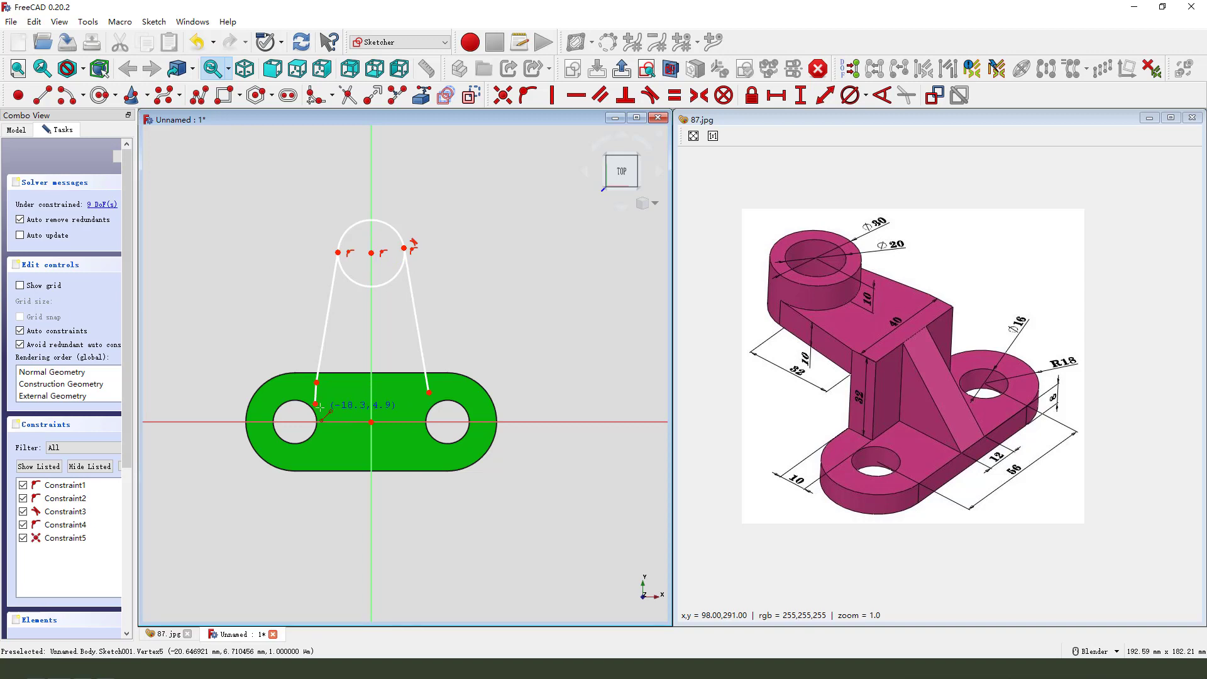
{"action": "left_click", "coordinate": [424, 407]}
{"action": "left_click", "coordinate": [428, 392]}
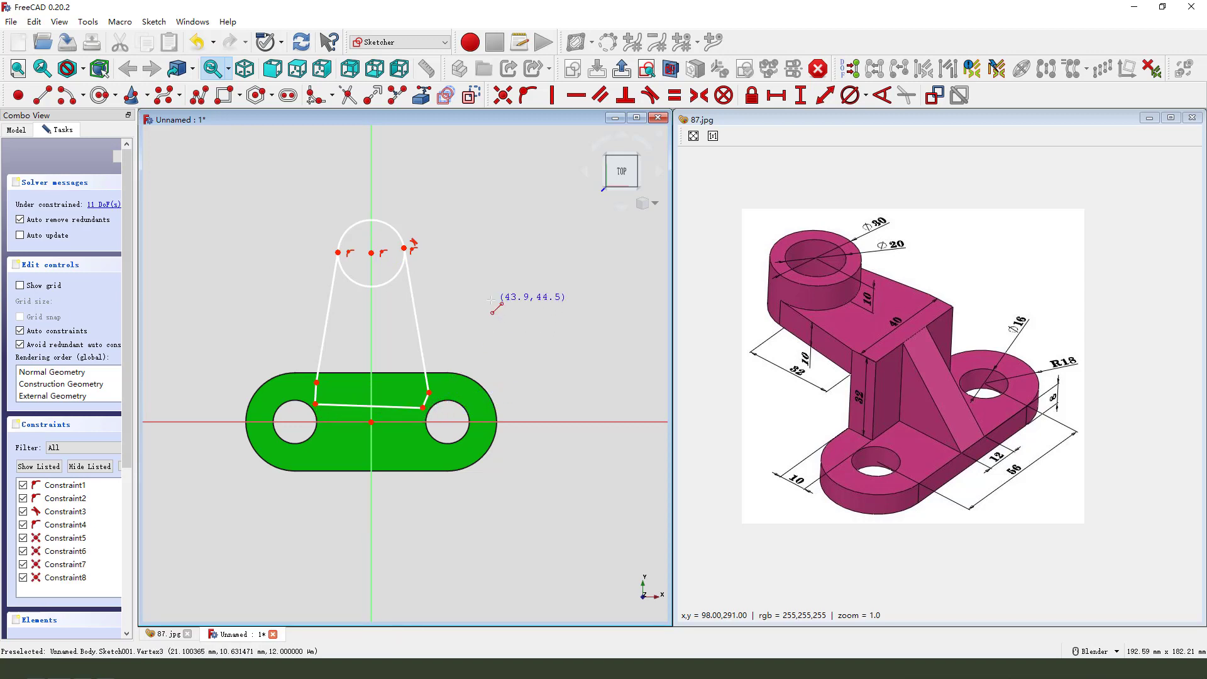
{"action": "right_click", "coordinate": [492, 299]}
{"action": "left_click", "coordinate": [465, 291]}
{"action": "scroll", "coordinate": [457, 343], "scroll_direction": "up", "scroll_amount": 2}
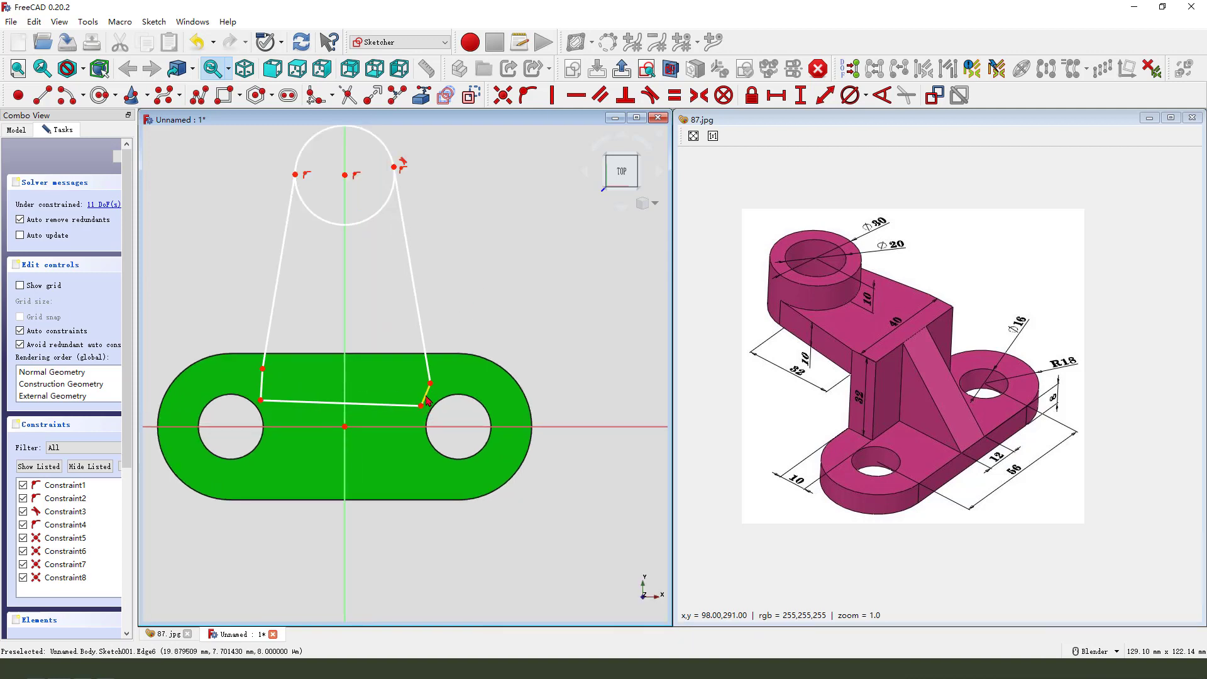
- Make the short side segments vertical and equal, and the bottom edge horizontal
{"action": "left_click", "coordinate": [551, 95]}
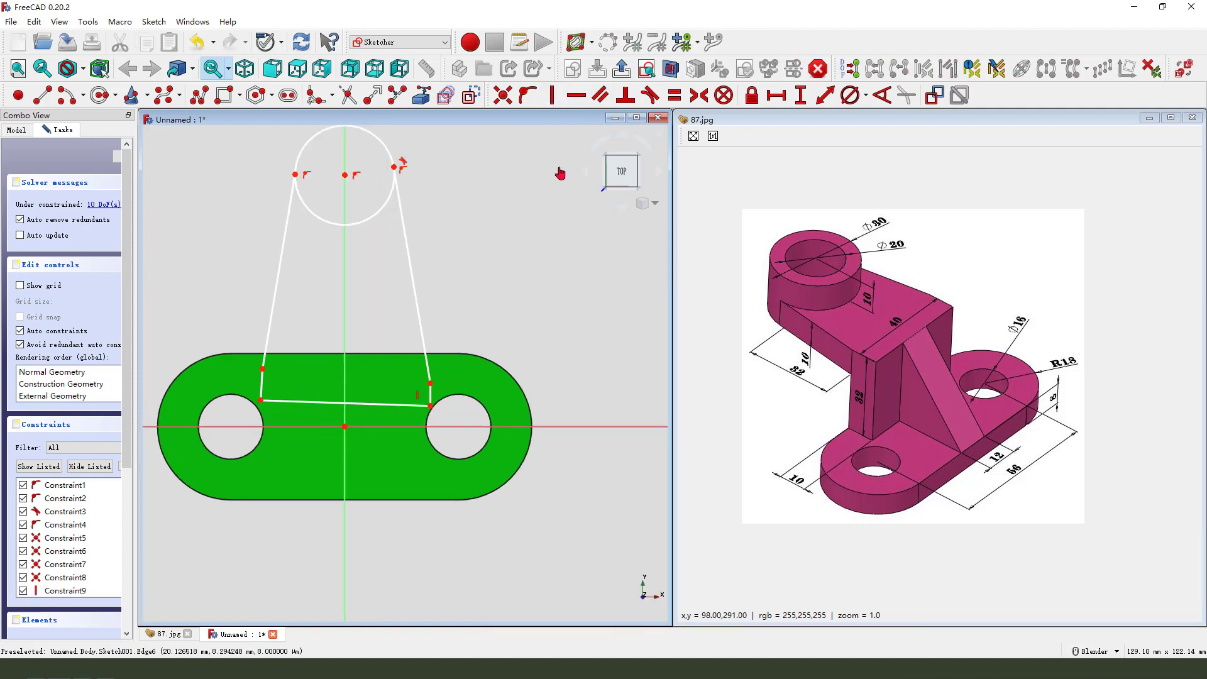
{"action": "left_click", "coordinate": [431, 399]}
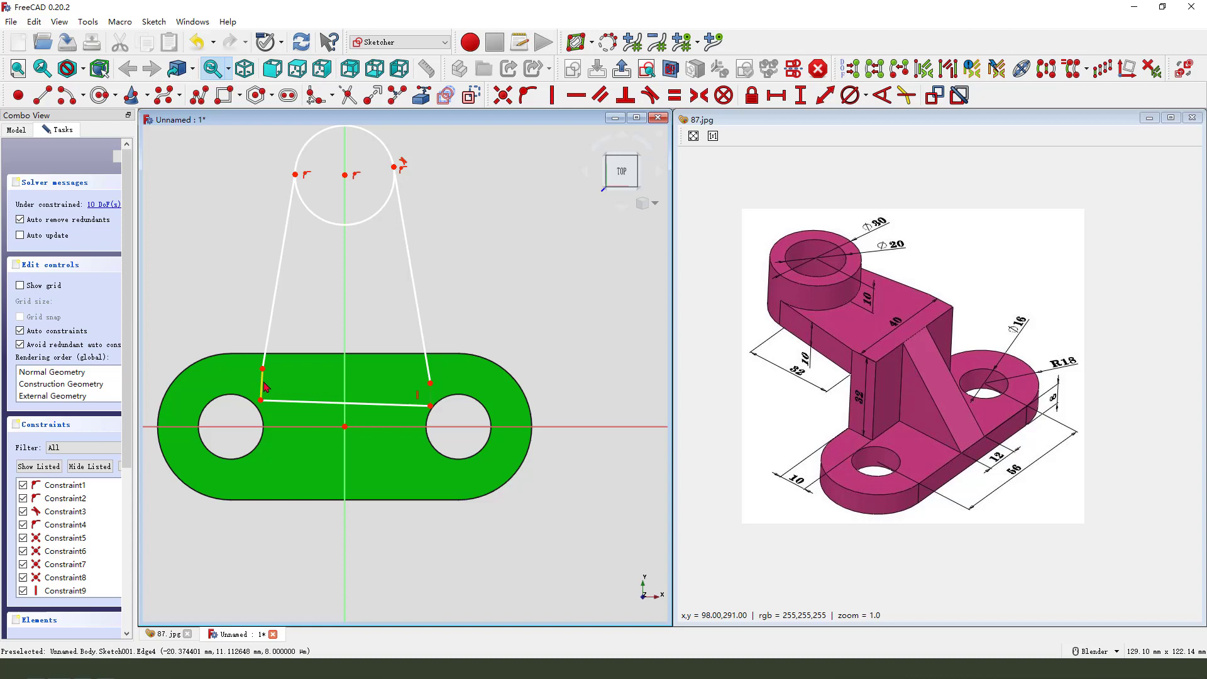
{"action": "left_click", "coordinate": [674, 94]}
{"action": "left_click", "coordinate": [379, 406]}
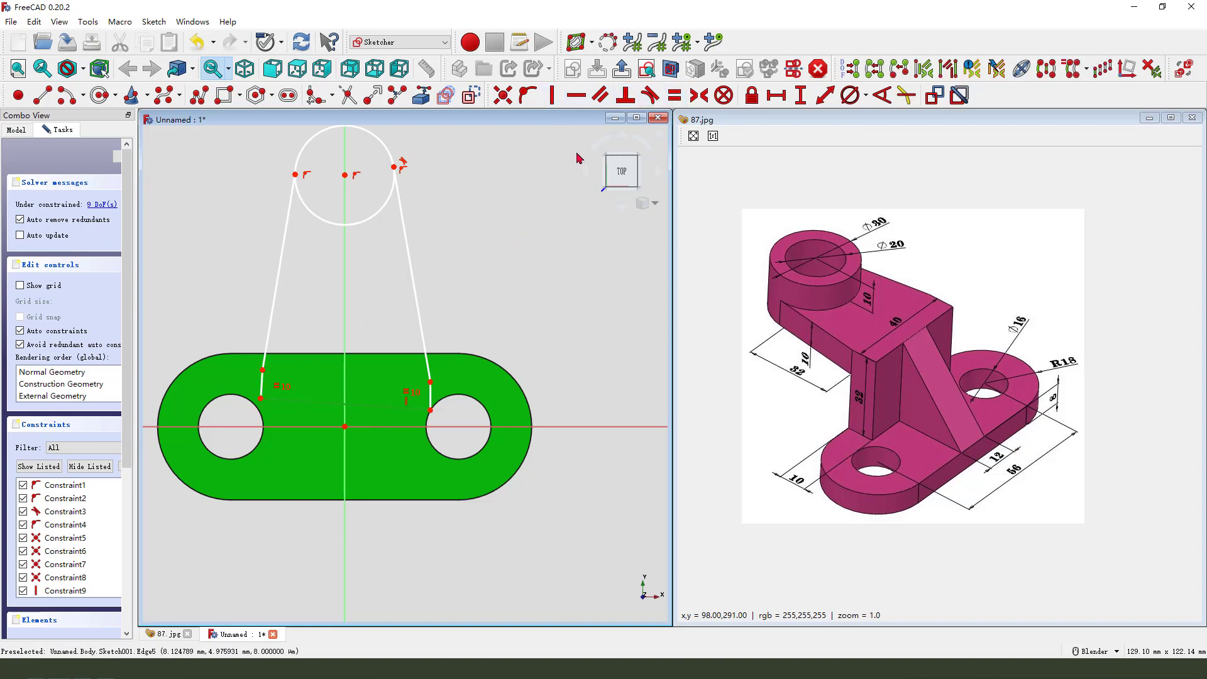
{"action": "left_click", "coordinate": [585, 100]}
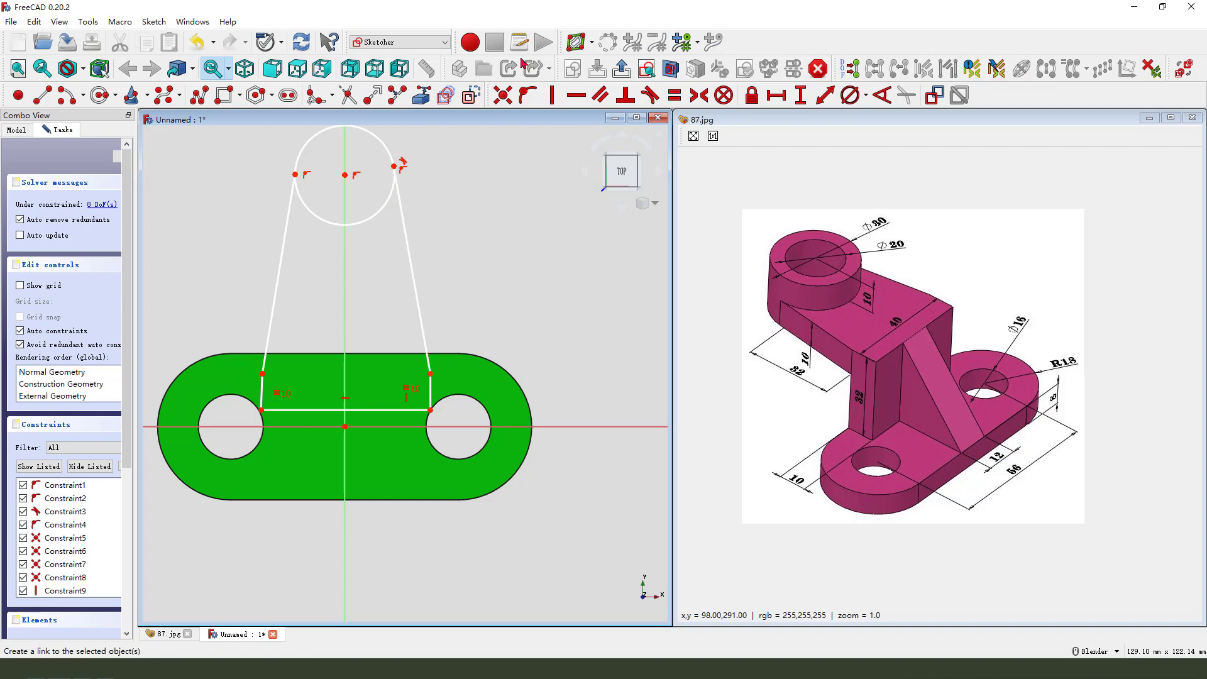
- Link the pad's top edge as external geometry and attach the profile's lower endpoints onto it
{"action": "left_click", "coordinate": [441, 99]}
{"action": "left_click", "coordinate": [451, 356]}
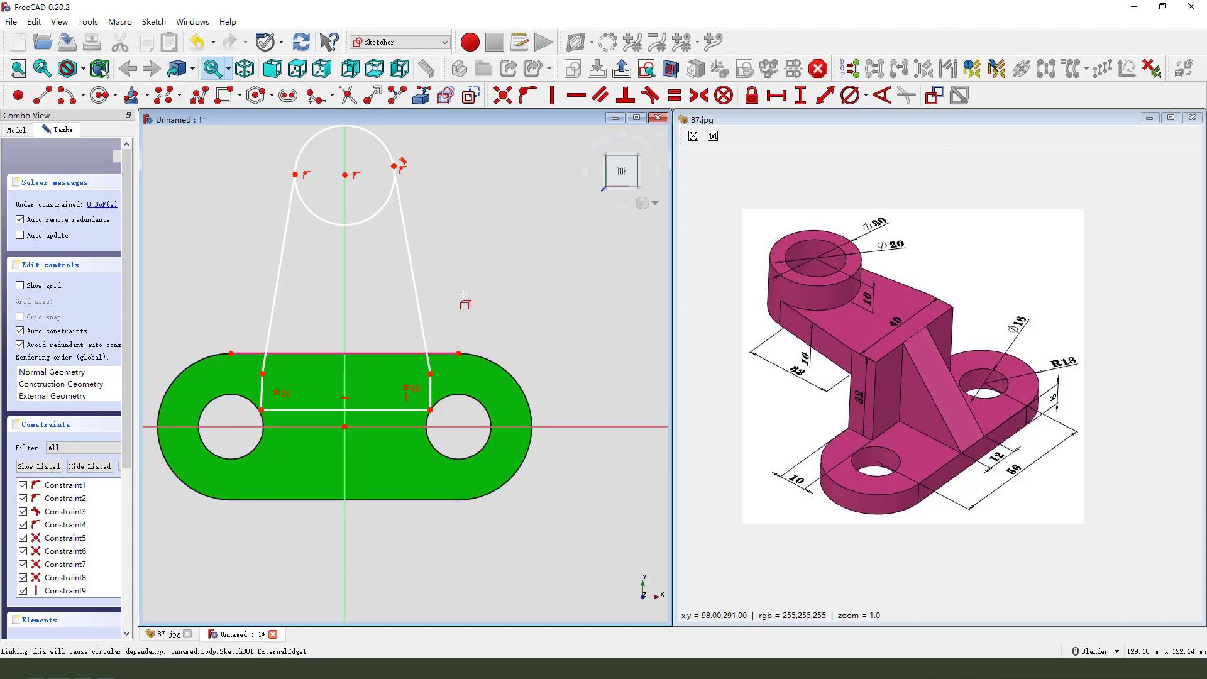
{"action": "right_click", "coordinate": [445, 385]}
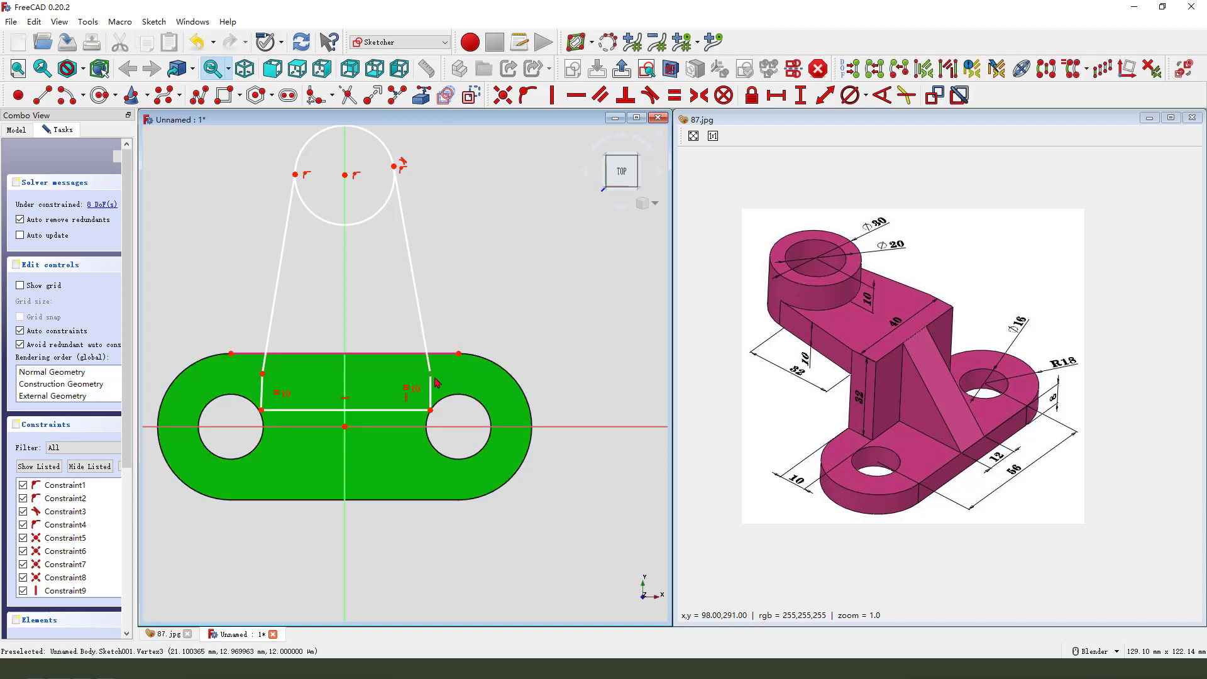
{"action": "left_click", "coordinate": [458, 350]}
{"action": "left_click", "coordinate": [490, 295]}
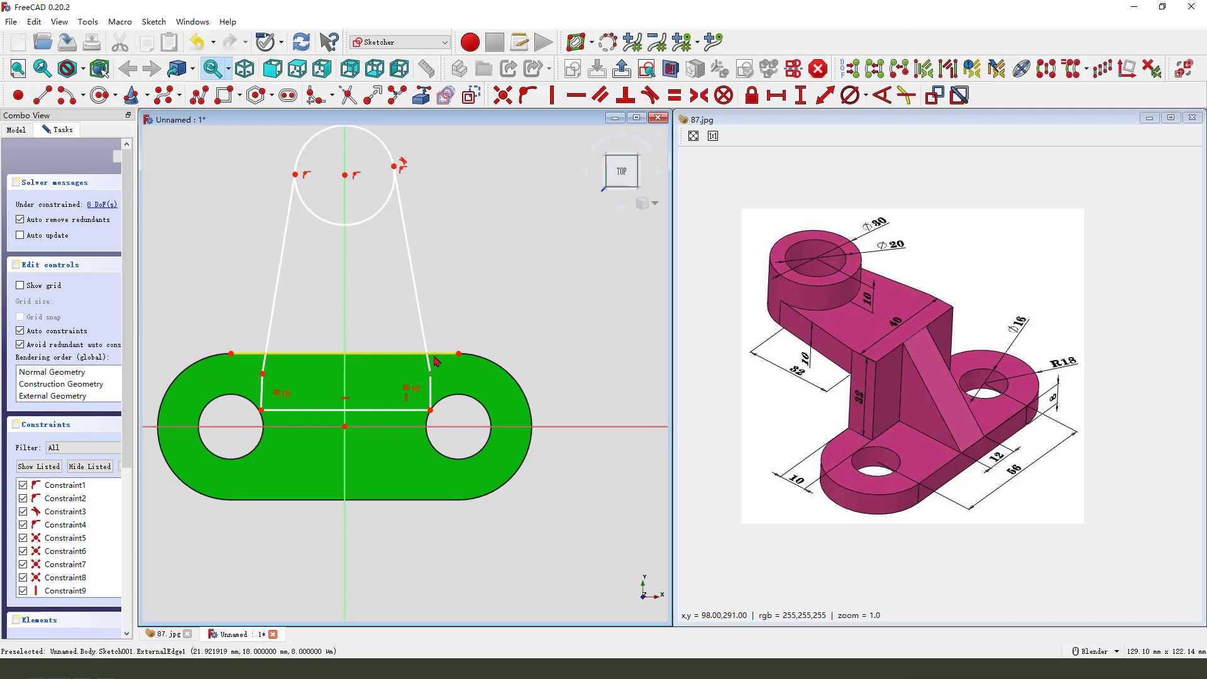
{"action": "left_click", "coordinate": [530, 97]}
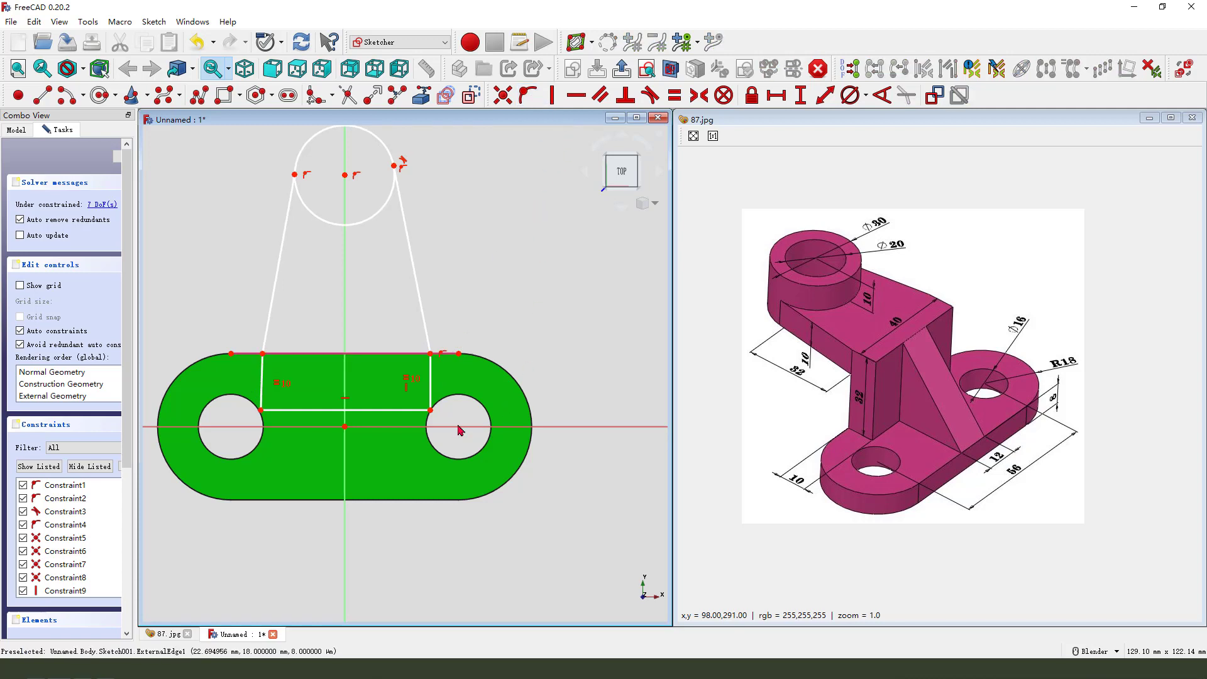
- Dimension the base rectangle: 10 mm height on the right side and 40 mm bottom width
{"action": "key", "text": "ctrl+2"}
{"action": "left_click_drag", "start_coordinate": [784, 468], "coordinate": [797, 477]}
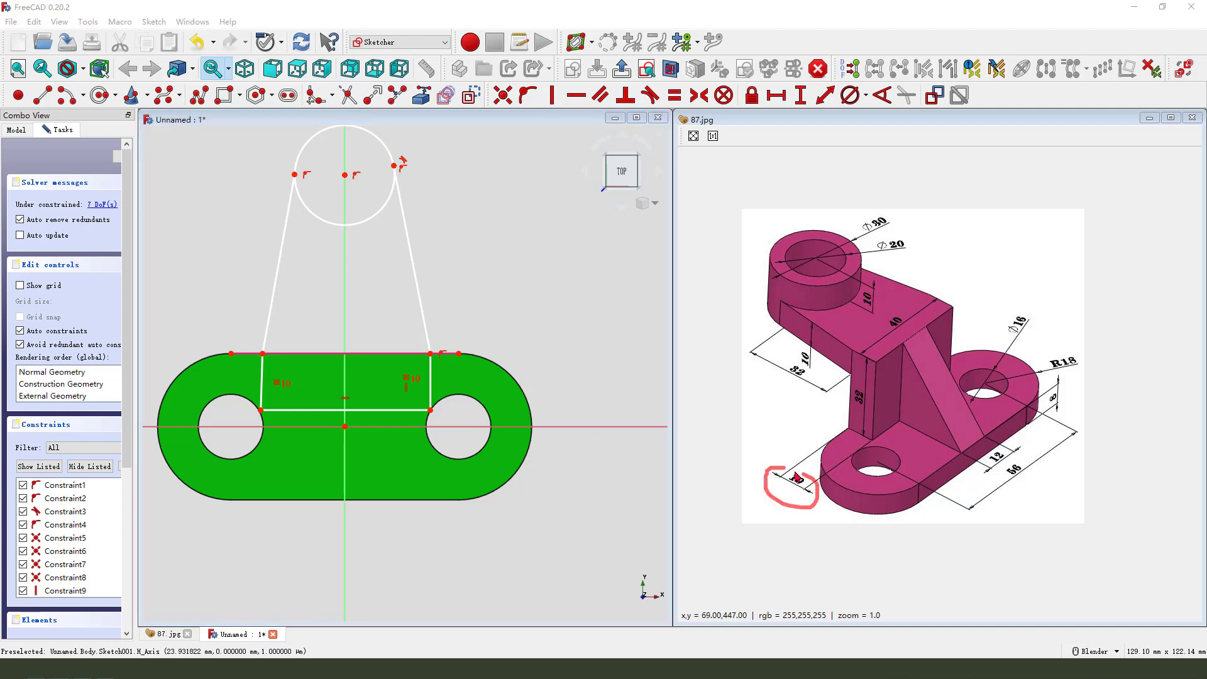
{"action": "key", "text": "Escape"}
{"action": "left_click", "coordinate": [430, 382]}
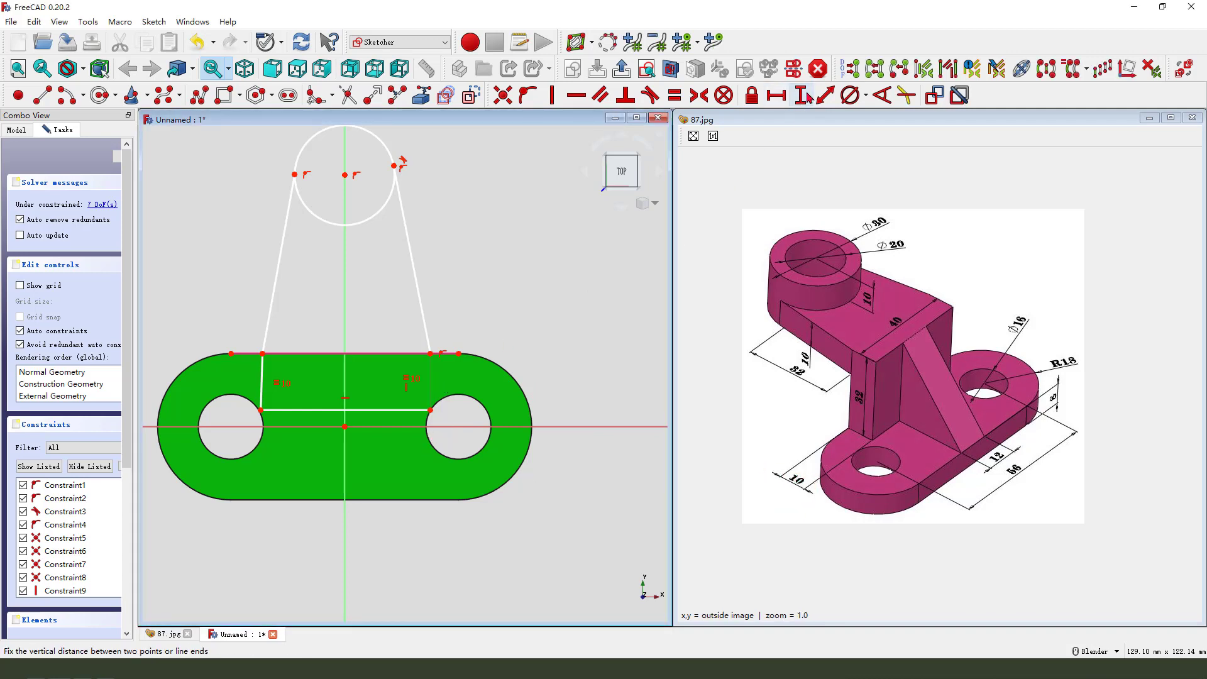
{"action": "left_click", "coordinate": [800, 95]}
{"action": "key", "text": "Return"}
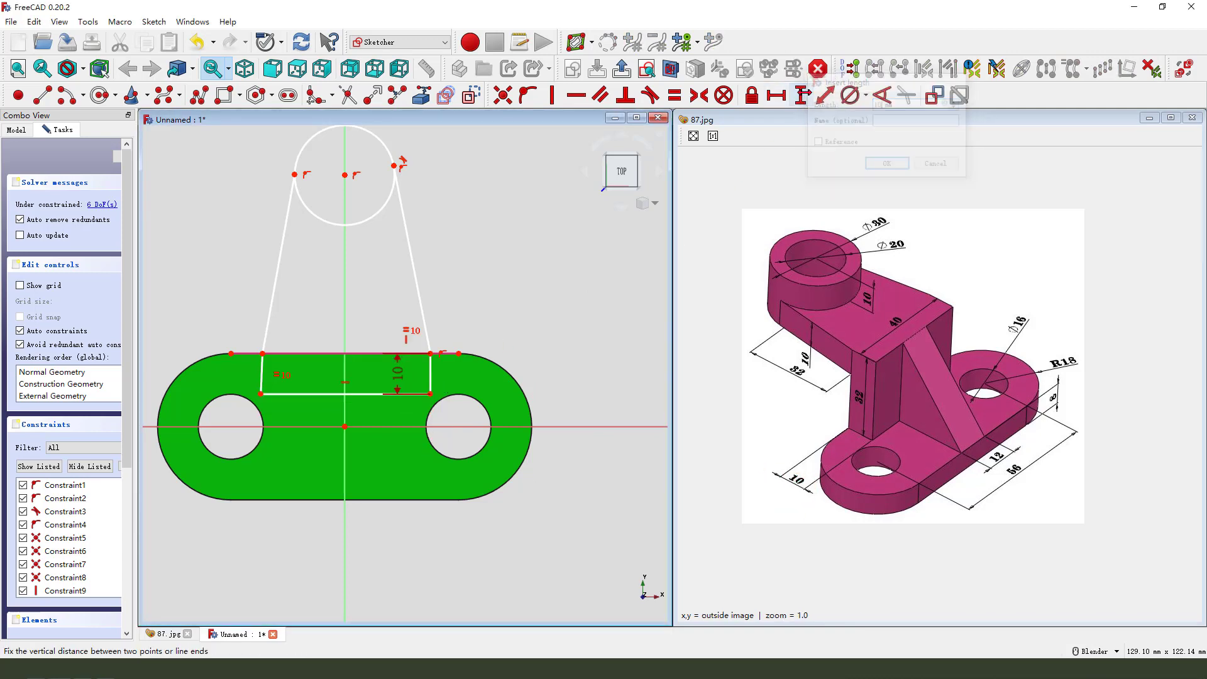
{"action": "mouse_move", "coordinate": [397, 376]}
{"action": "left_mouse_down"}
{"action": "mouse_move", "coordinate": [552, 337]}
{"action": "mouse_move", "coordinate": [529, 322]}
{"action": "left_mouse_up"}
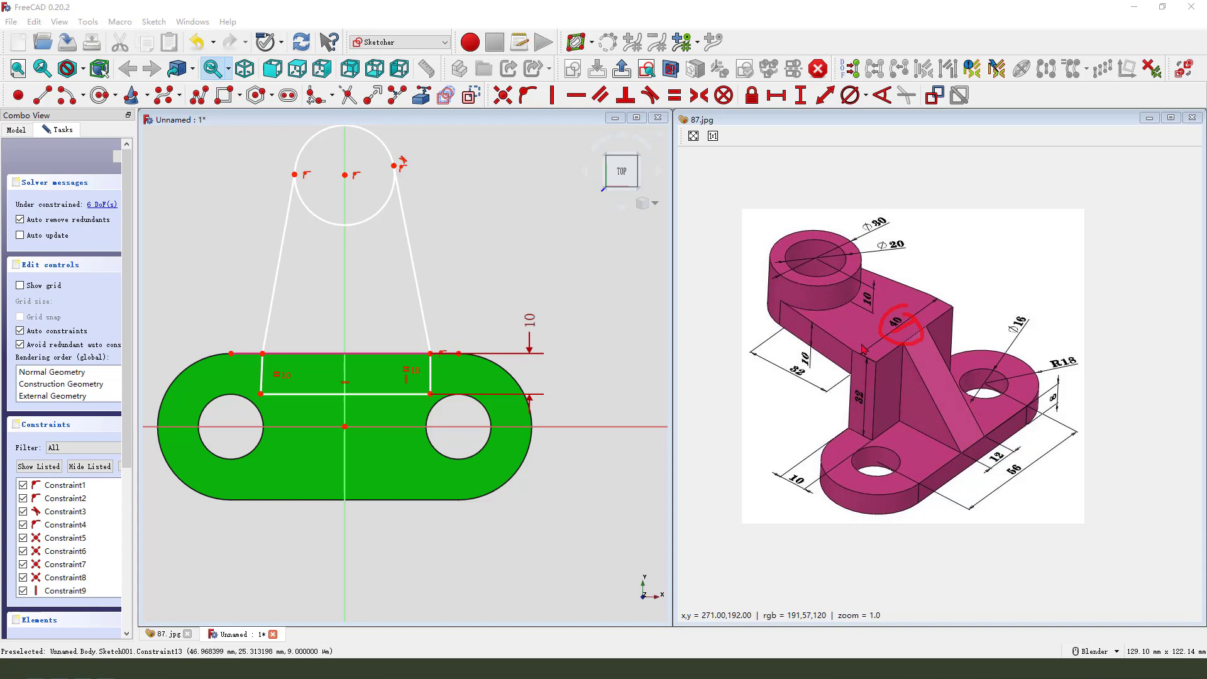
{"action": "left_click", "coordinate": [387, 394]}
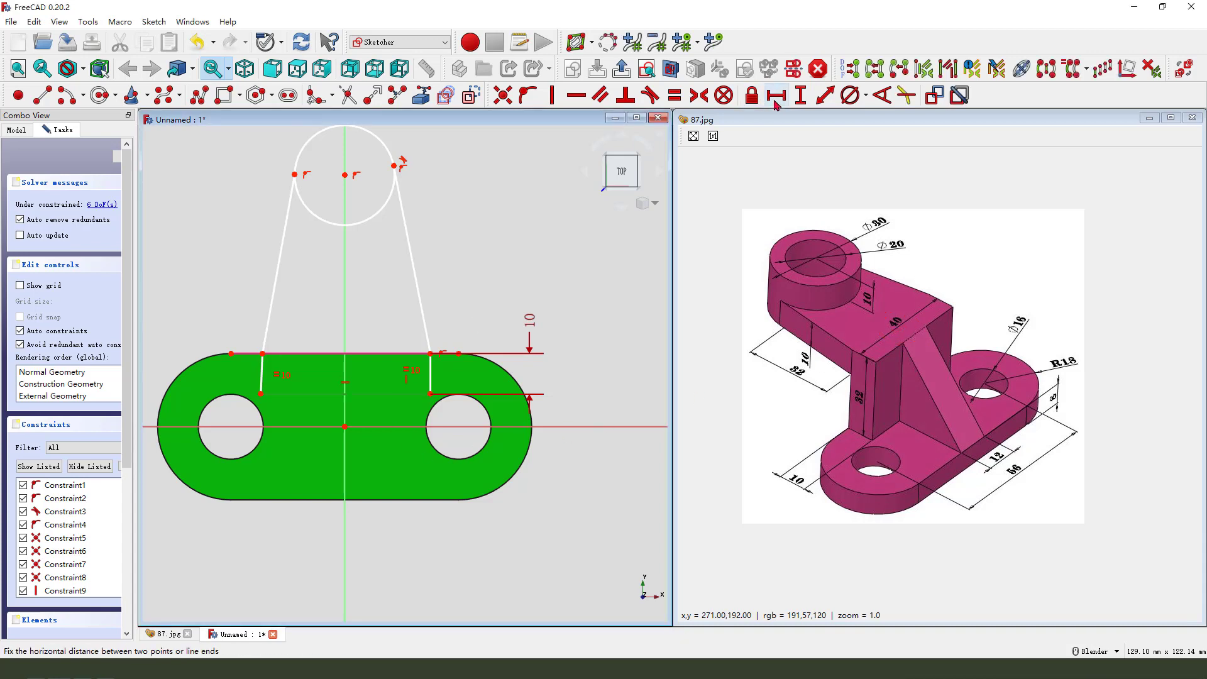
{"action": "left_click", "coordinate": [776, 101]}
{"action": "type", "text": "40"}
{"action": "key", "text": "Return"}
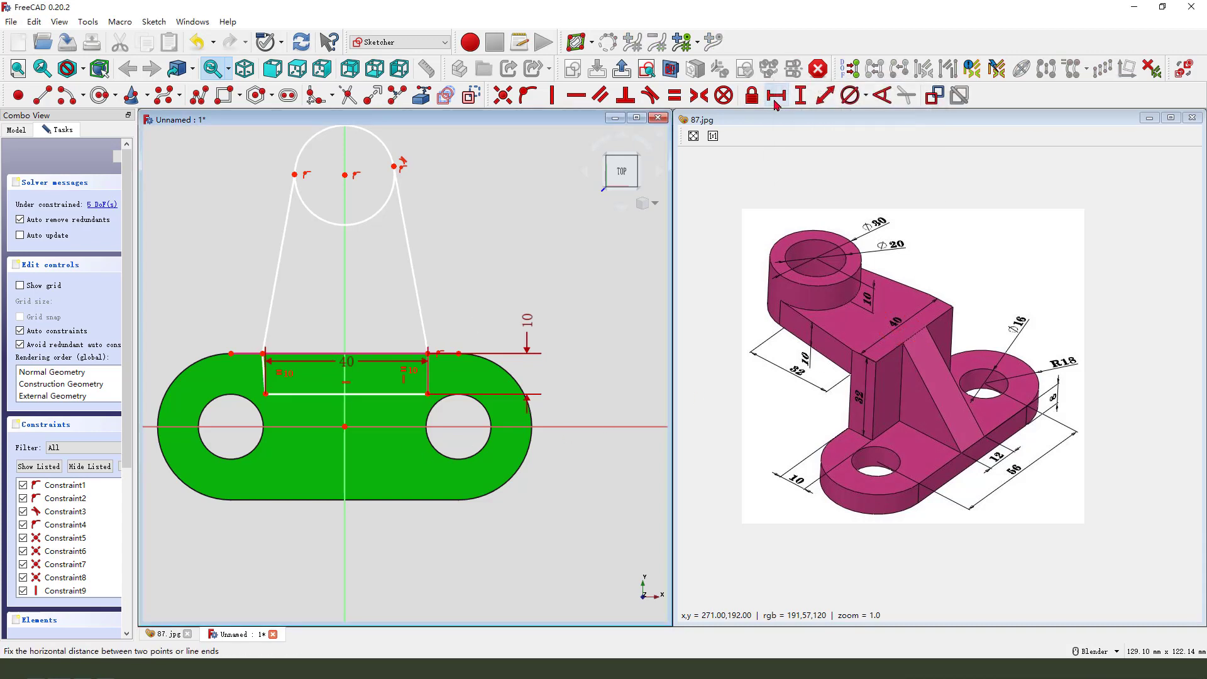
{"action": "left_click_drag", "start_coordinate": [354, 390], "coordinate": [352, 409]}
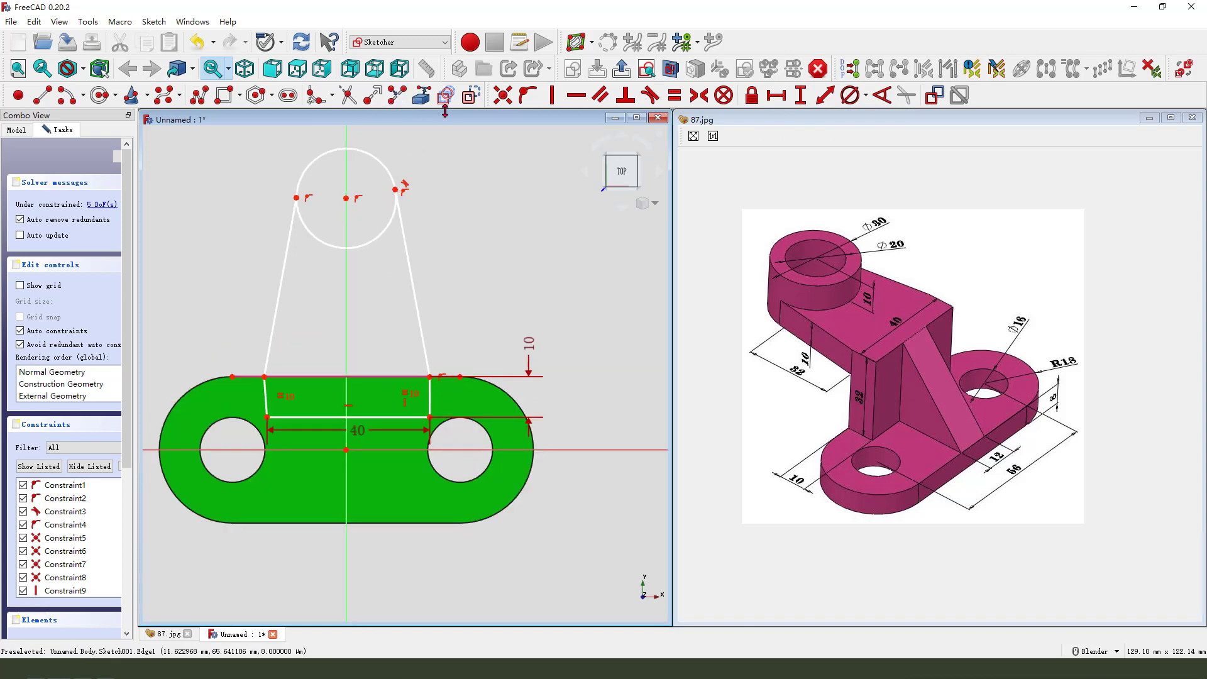
- Trim away the circle's lower arc and make the top arc tangent to the left line
{"action": "left_click", "coordinate": [348, 96]}
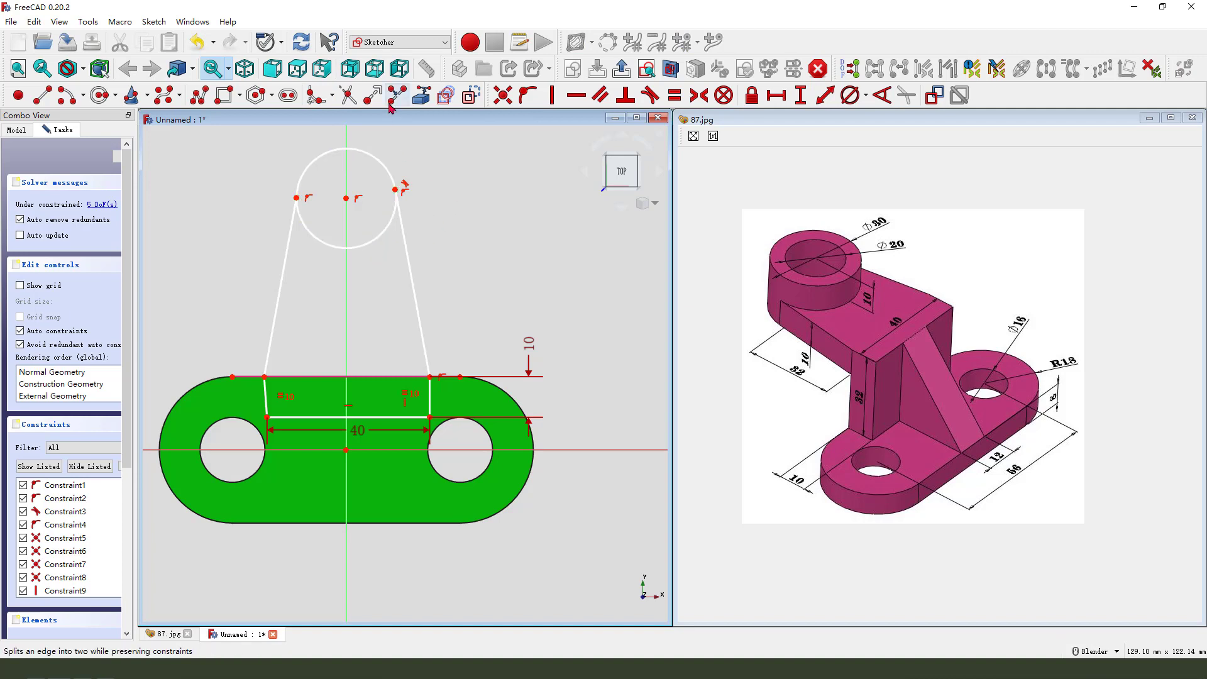
{"action": "left_click", "coordinate": [374, 243]}
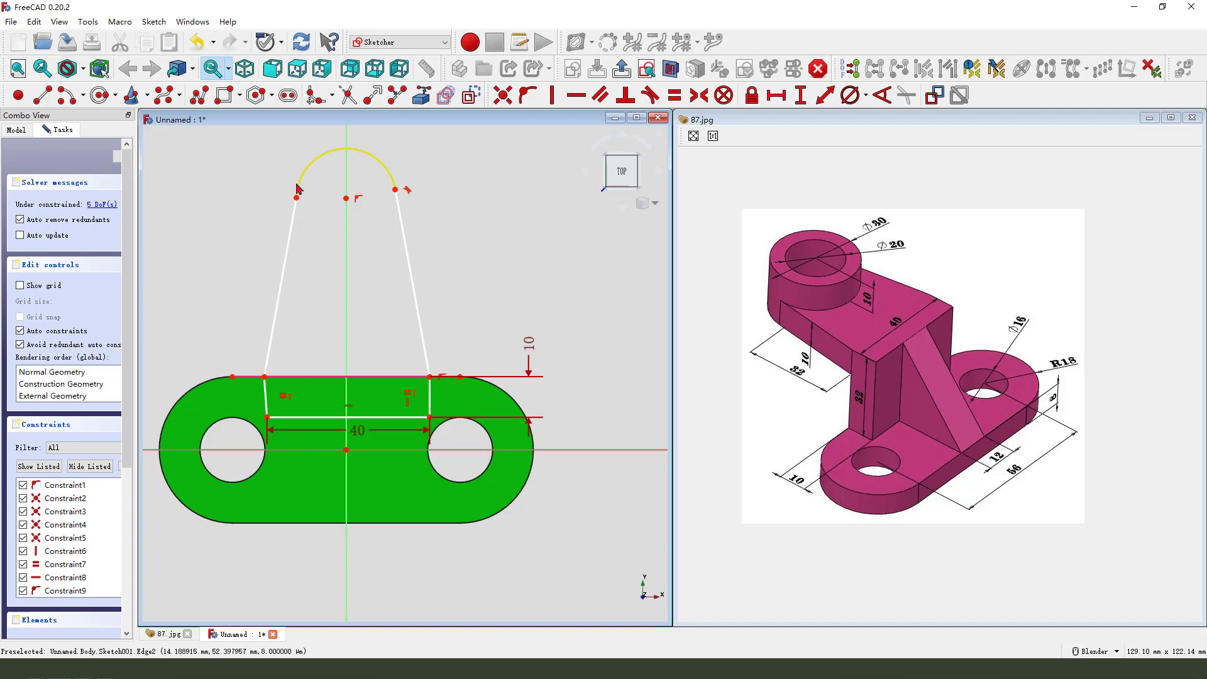
{"action": "left_click", "coordinate": [310, 162]}
{"action": "left_click", "coordinate": [280, 289]}
{"action": "left_click", "coordinate": [648, 98]}
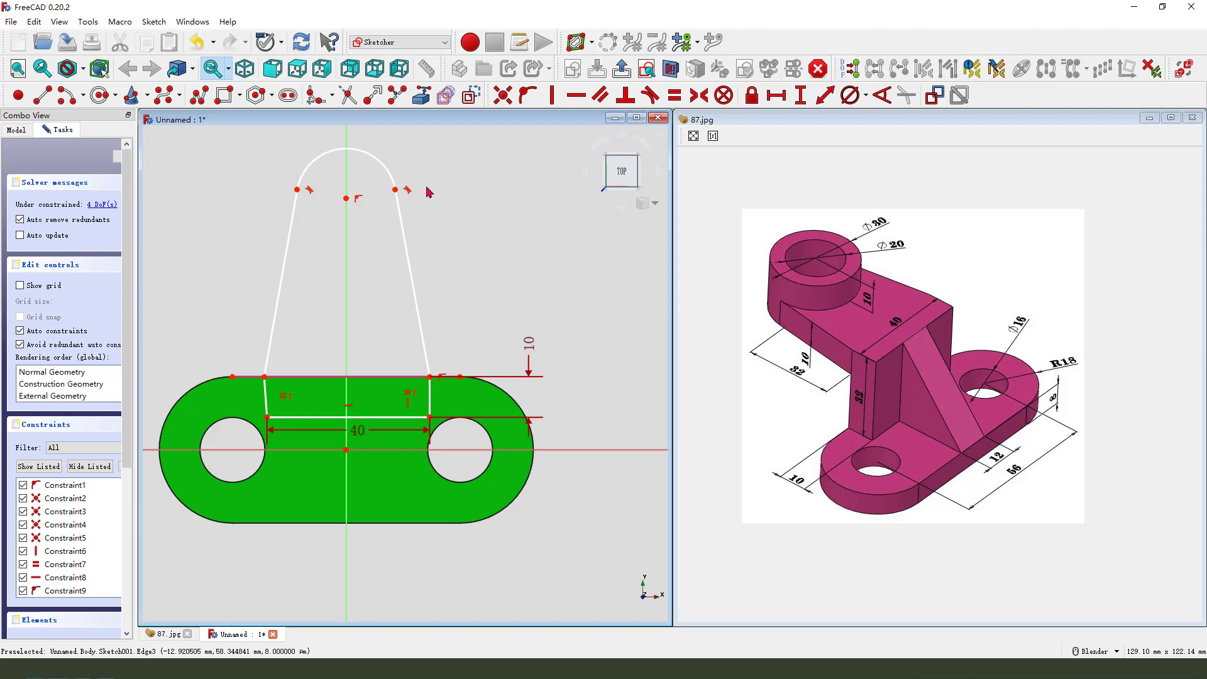
- Set the top arc's diameter to 30 mm and move the Ø30 label up and right
{"action": "left_click", "coordinate": [394, 178]}
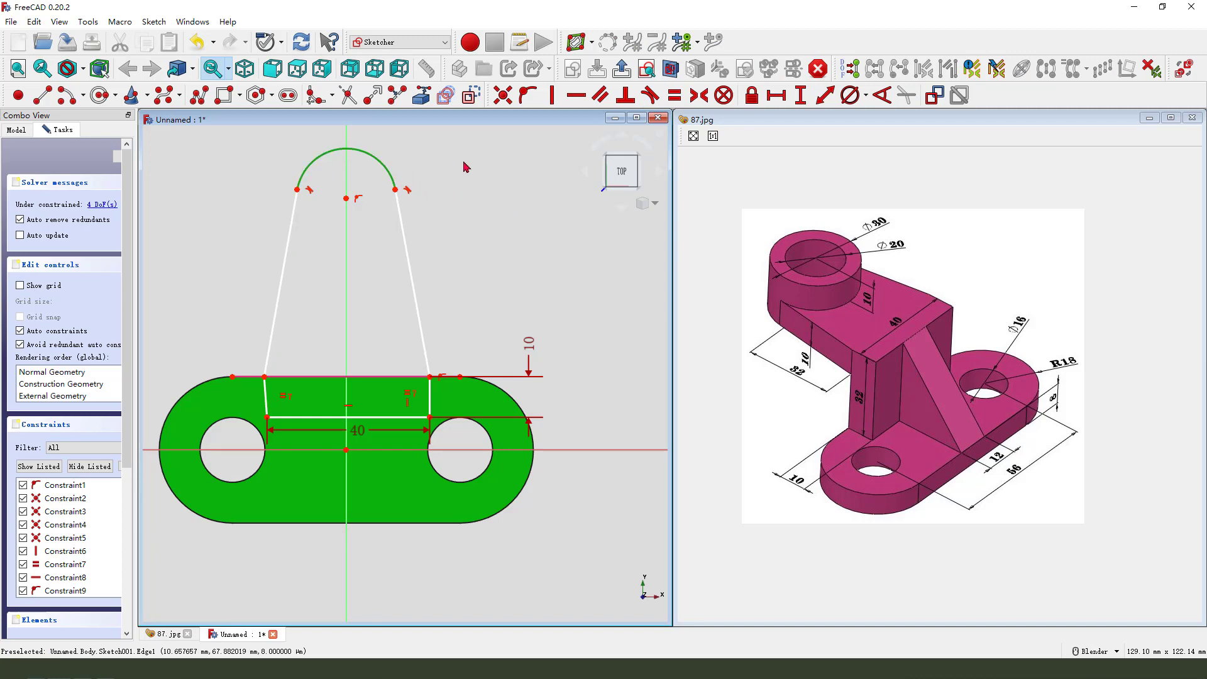
{"action": "left_click", "coordinate": [852, 96]}
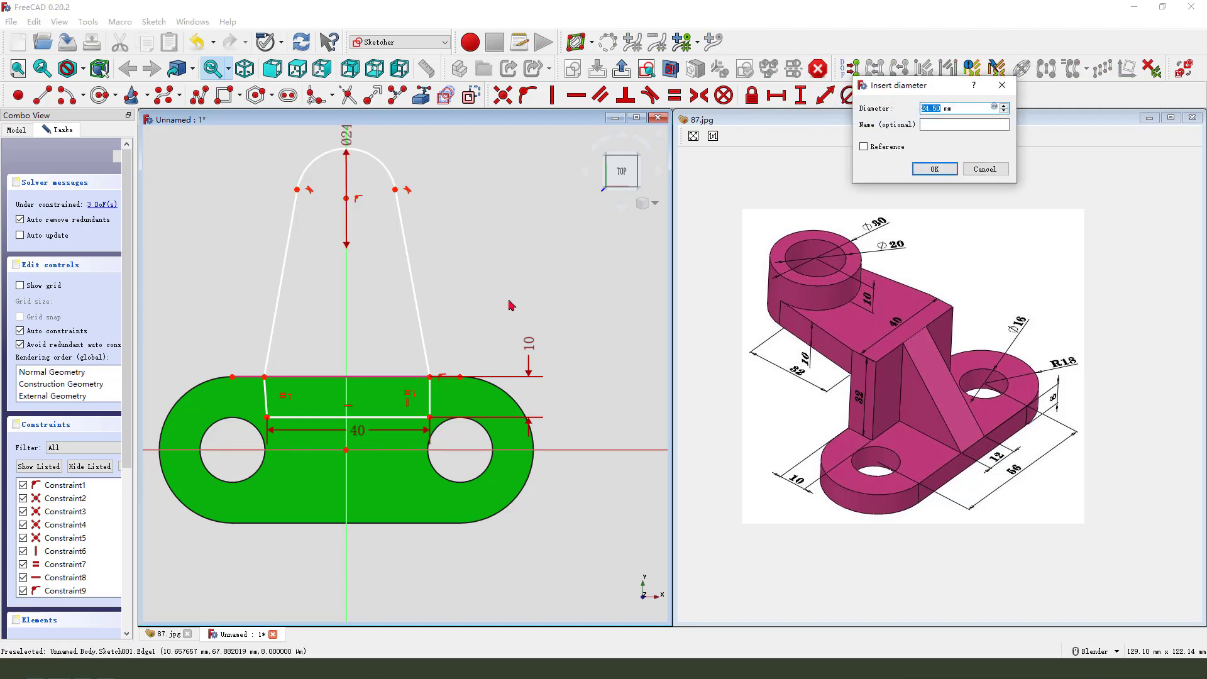
{"action": "type", "text": "30"}
{"action": "key", "text": "Return"}
{"action": "scroll", "coordinate": [239, 313], "scroll_direction": "down", "scroll_amount": 2}
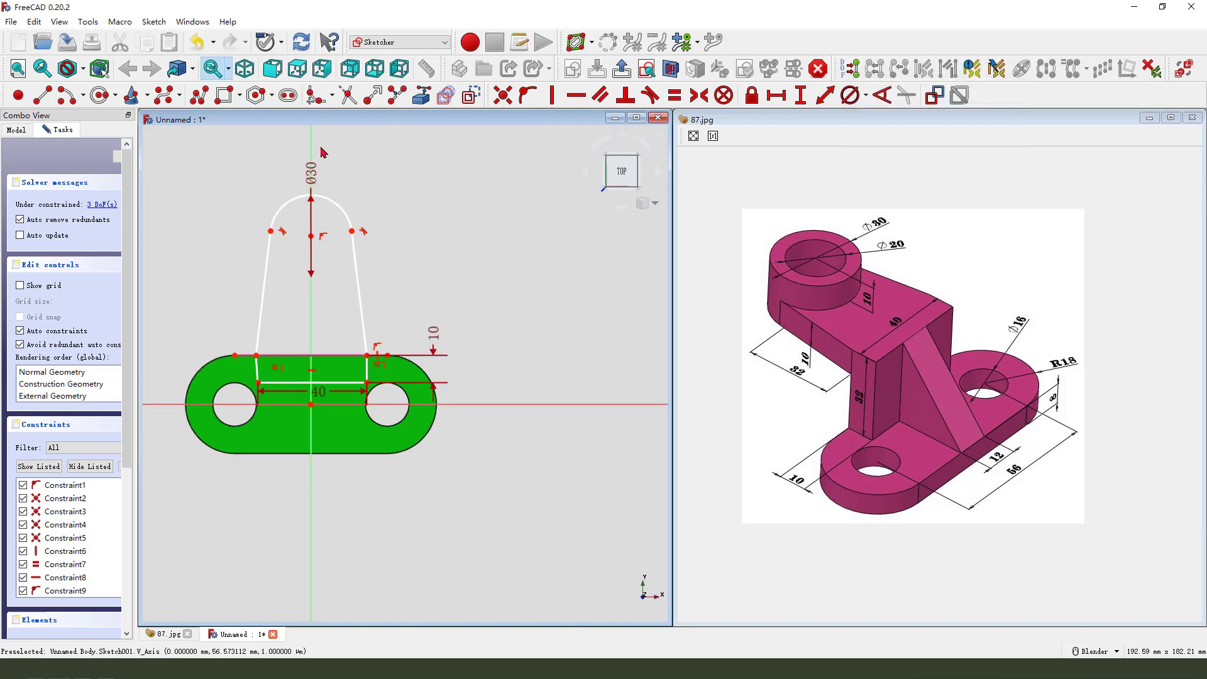
{"action": "left_click_drag", "start_coordinate": [315, 164], "coordinate": [369, 158]}
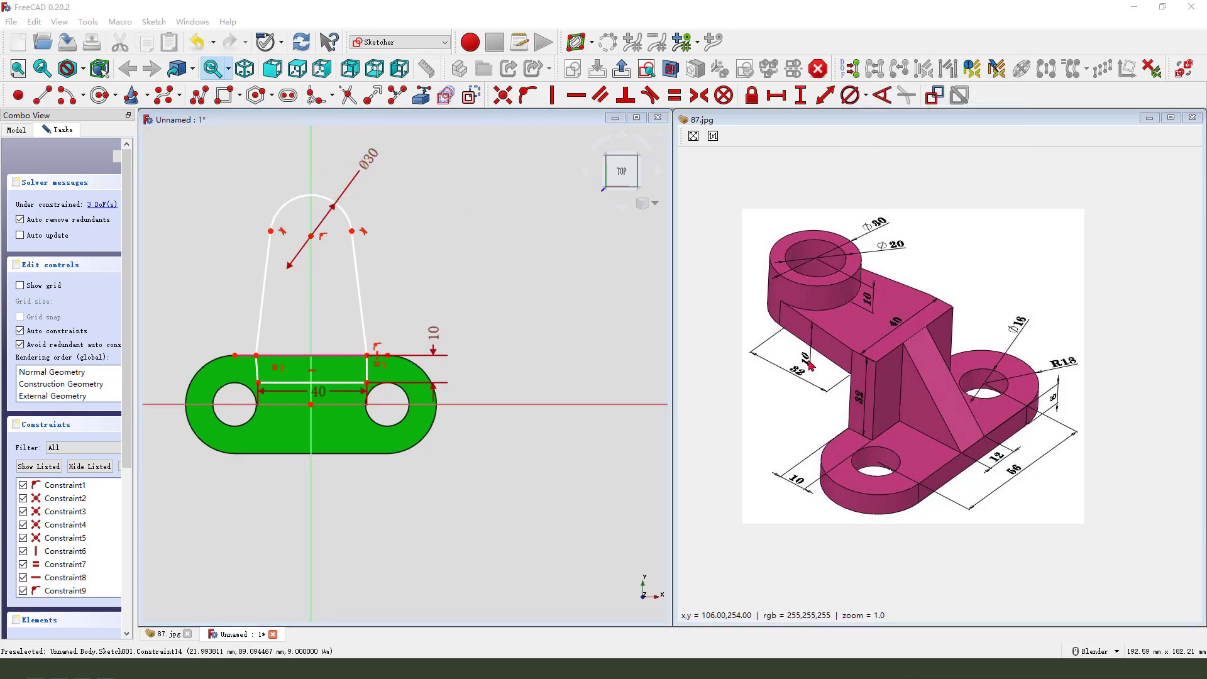
{"action": "mouse_move", "coordinate": [798, 359]}
{"action": "left_mouse_down"}
{"action": "mouse_move", "coordinate": [817, 386]}
{"action": "mouse_move", "coordinate": [786, 390]}
{"action": "mouse_move", "coordinate": [774, 376]}
{"action": "left_mouse_up"}
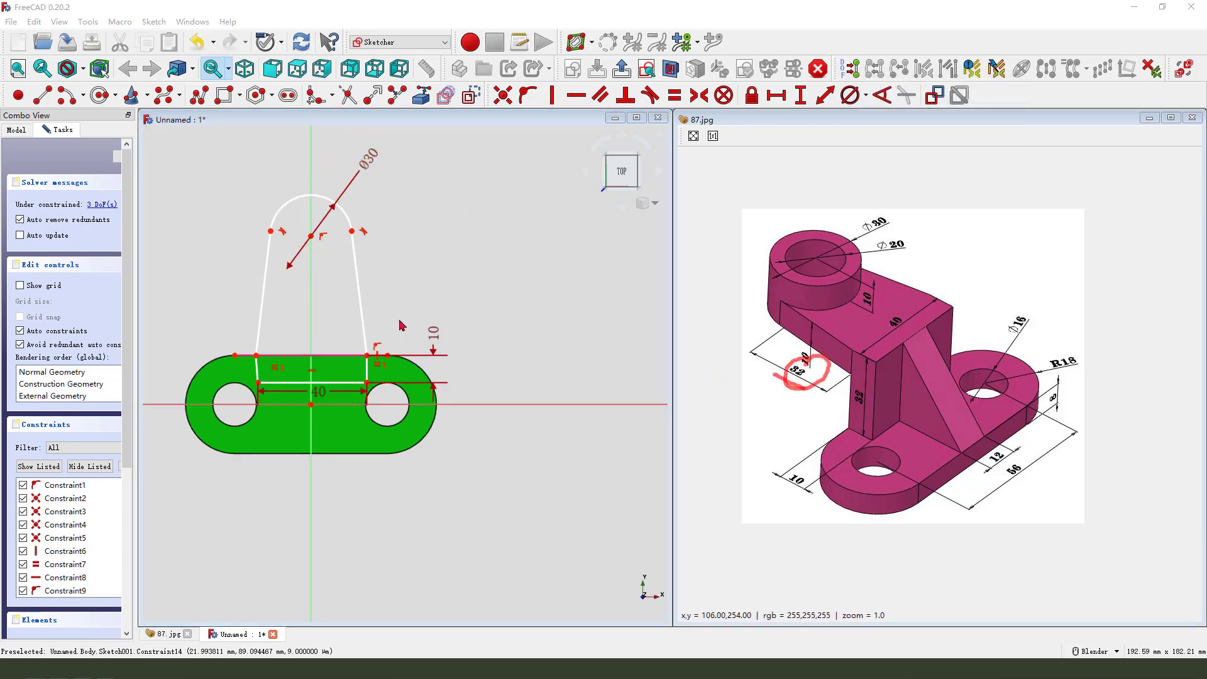
- Dimension the arc centre 32 mm above the base vertex
{"action": "left_click", "coordinate": [311, 236]}
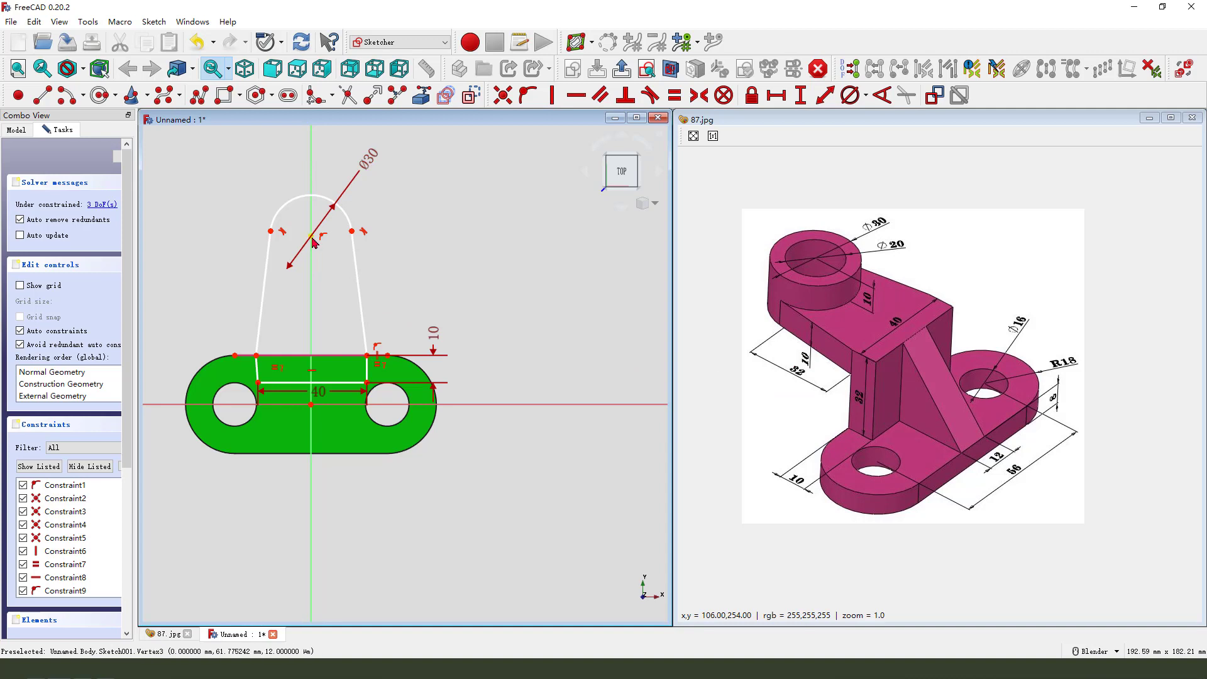
{"action": "left_click", "coordinate": [367, 355]}
{"action": "left_click", "coordinate": [800, 95]}
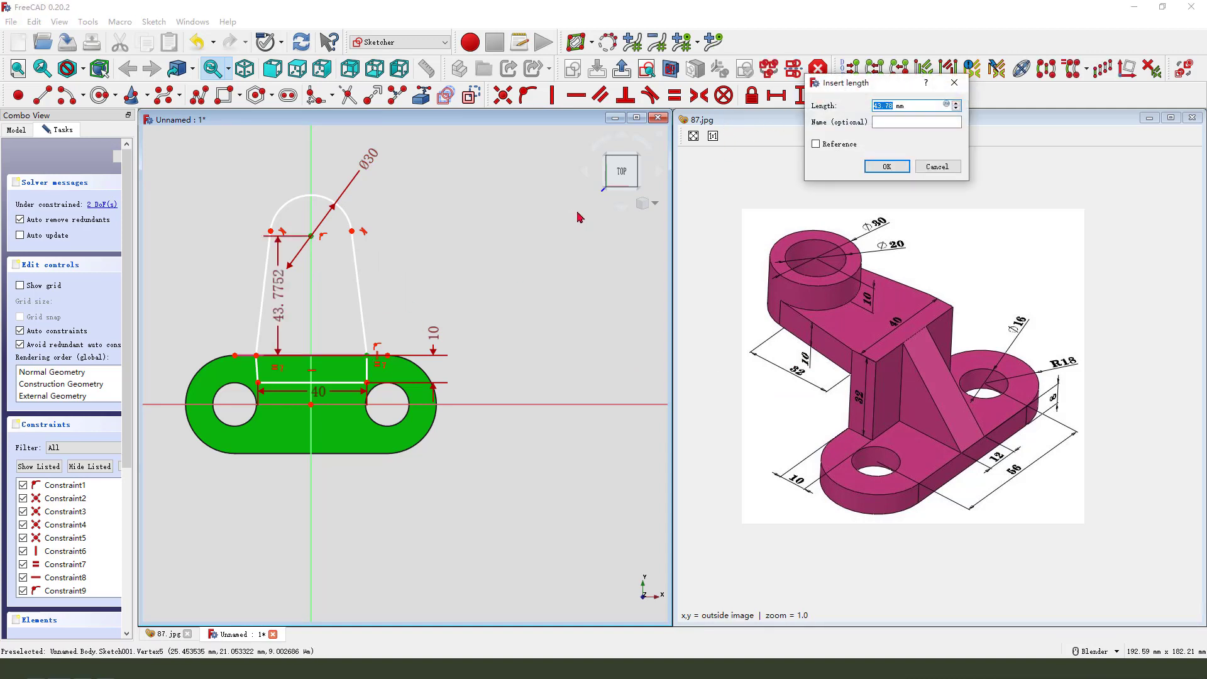
{"action": "type", "text": "32"}
{"action": "key", "text": "Return"}
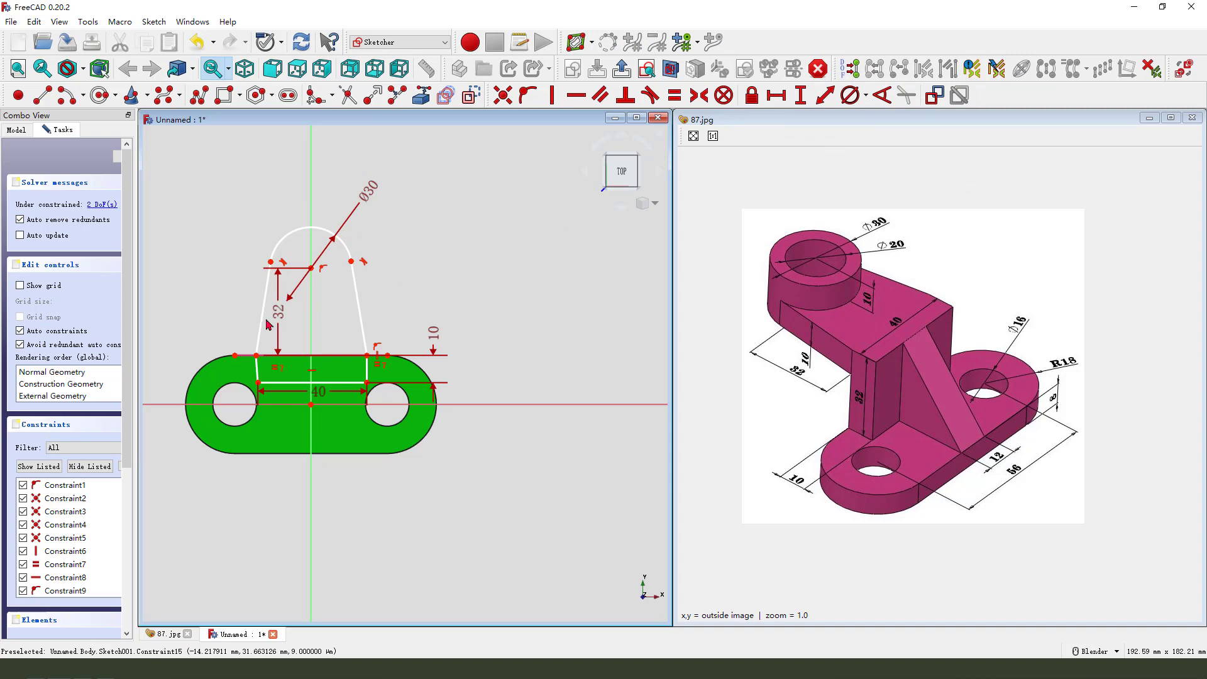
{"action": "left_click_drag", "start_coordinate": [281, 317], "coordinate": [202, 309]}
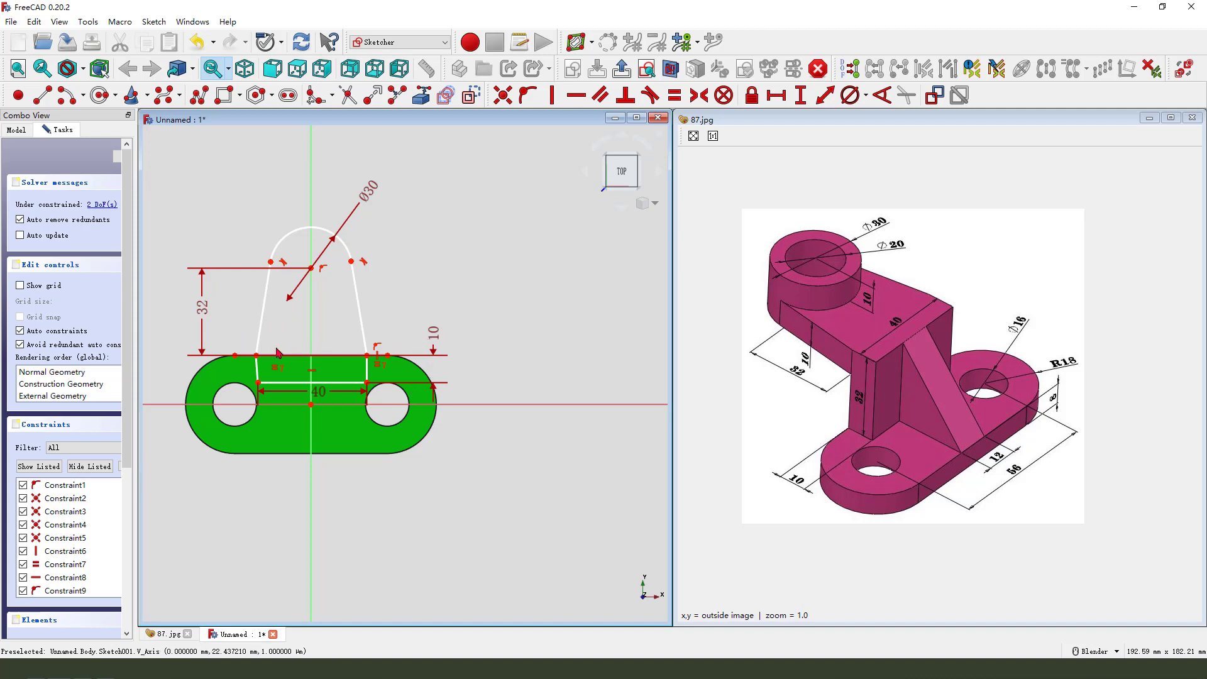
- Make the left edge vertical and the profile symmetric about the vertical axis
{"action": "scroll", "coordinate": [266, 353], "scroll_direction": "up", "scroll_amount": 2}
{"action": "left_click", "coordinate": [257, 375]}
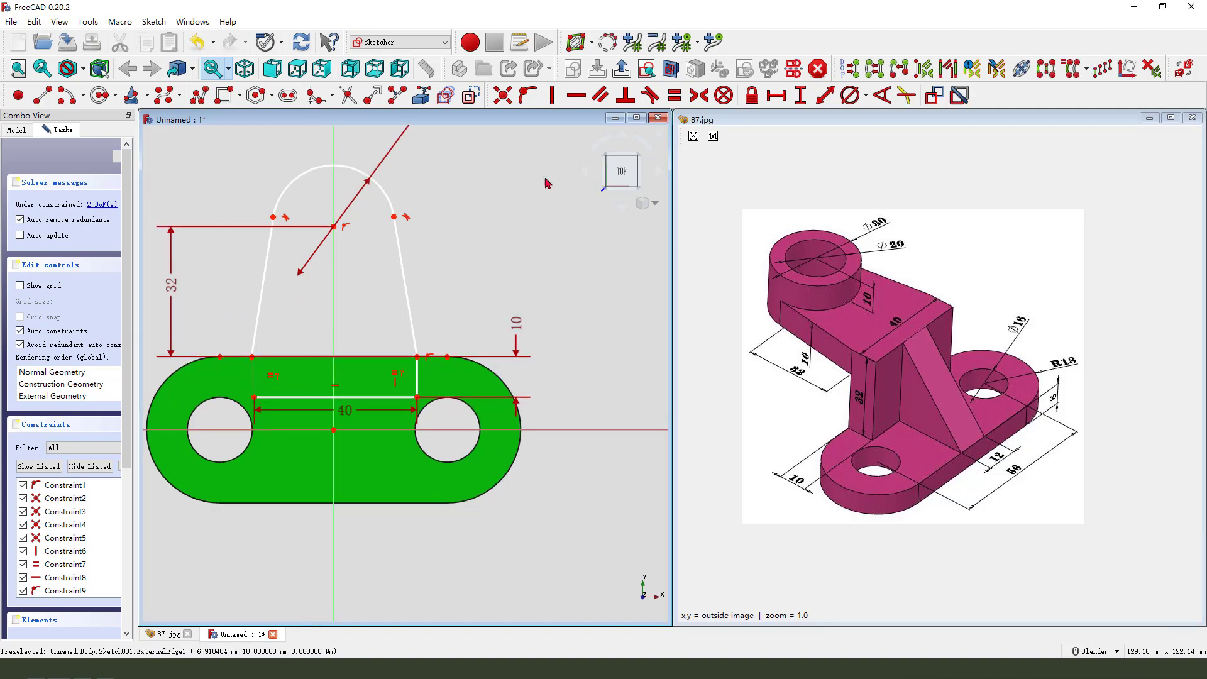
{"action": "left_click", "coordinate": [552, 95]}
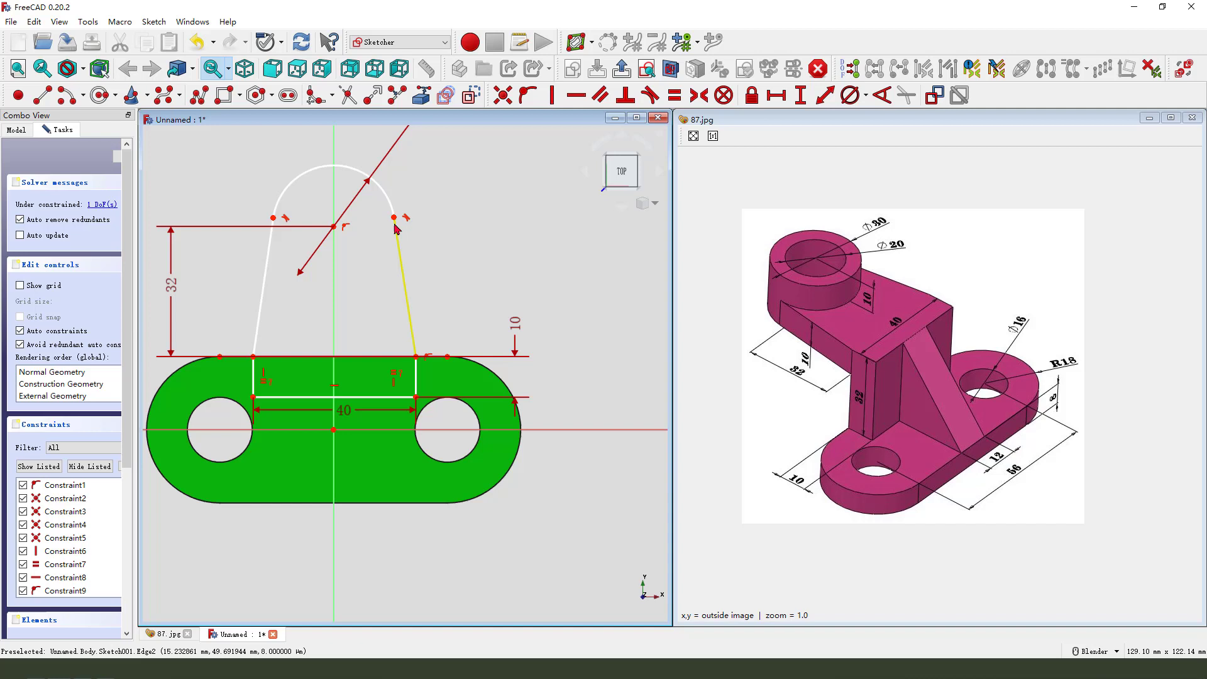
{"action": "left_click_drag", "start_coordinate": [400, 245], "coordinate": [423, 236]}
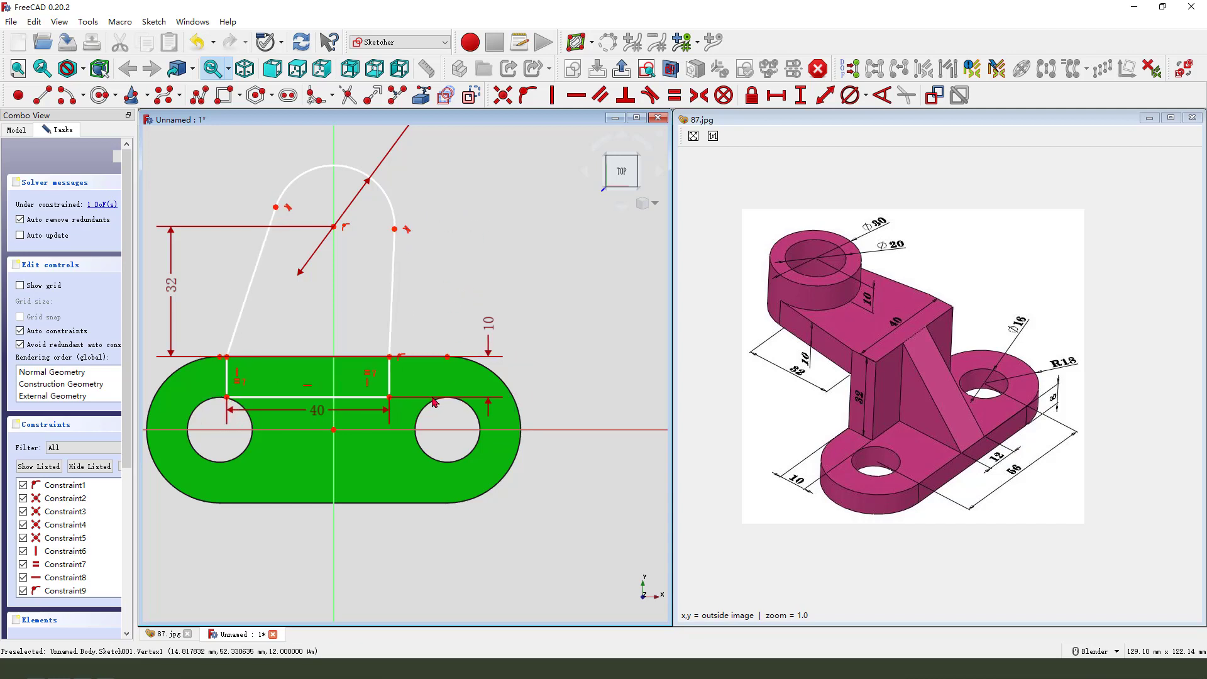
{"action": "left_click", "coordinate": [391, 400]}
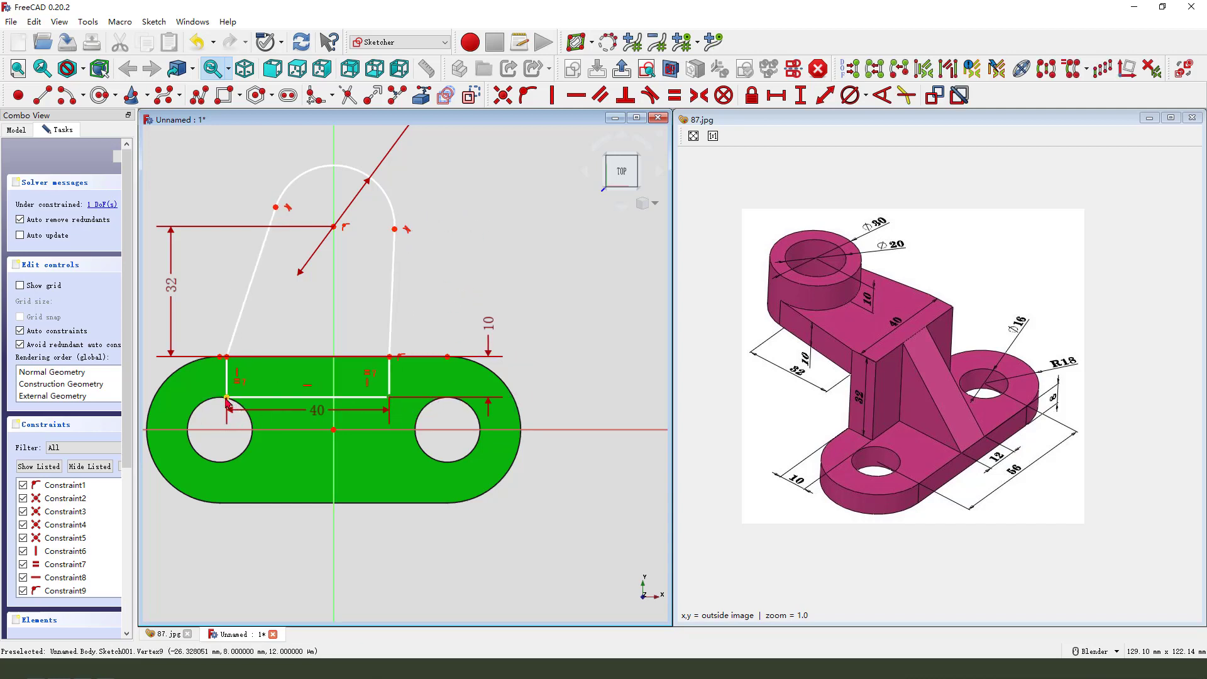
{"action": "left_click", "coordinate": [335, 363]}
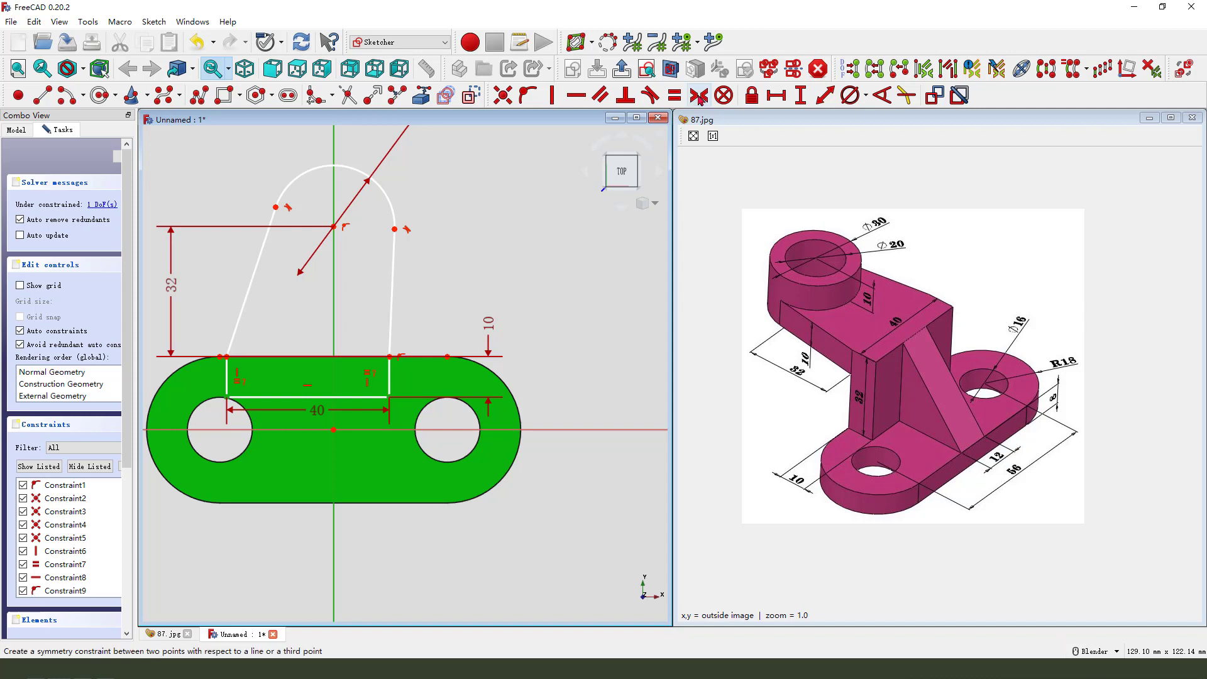
{"action": "left_click", "coordinate": [690, 102]}
- Tidy the Ø30, 40 and 10 dimension labels and leave the finished sketch
{"action": "scroll", "coordinate": [432, 304], "scroll_direction": "down", "scroll_amount": 2}
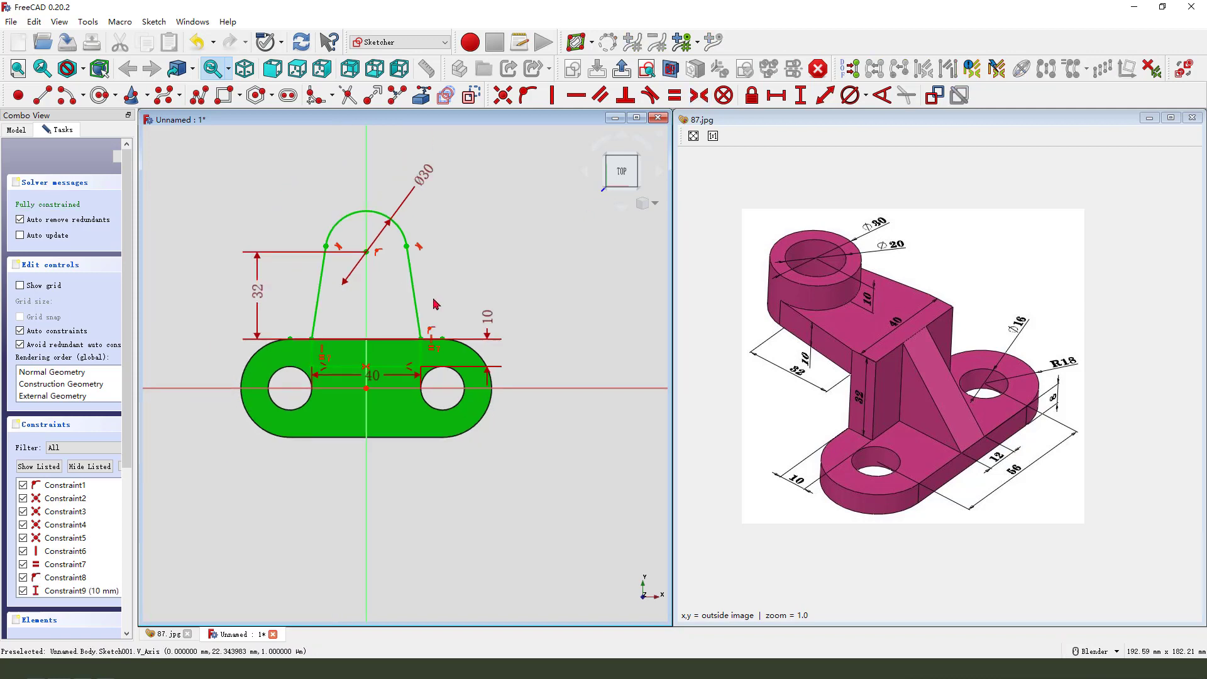
{"action": "left_click_drag", "start_coordinate": [424, 186], "coordinate": [450, 190]}
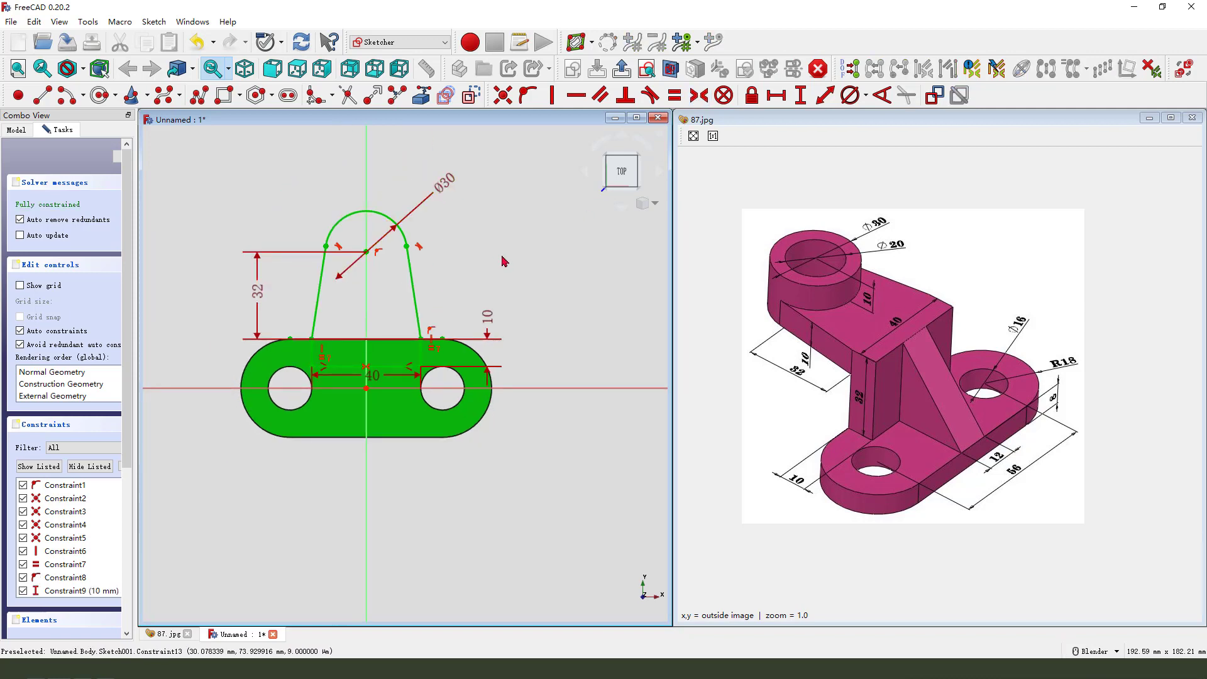
{"action": "scroll", "coordinate": [504, 261], "scroll_direction": "up", "scroll_amount": 1}
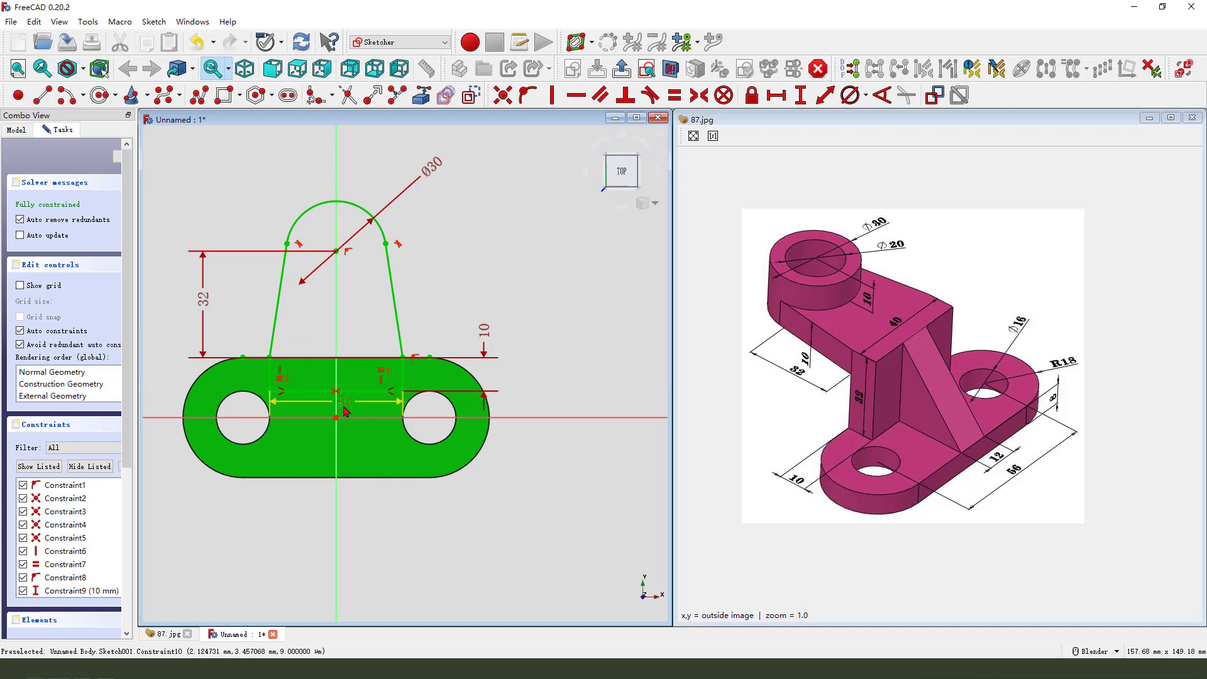
{"action": "left_click_drag", "start_coordinate": [359, 410], "coordinate": [360, 416]}
{"action": "left_click_drag", "start_coordinate": [485, 340], "coordinate": [499, 339]}
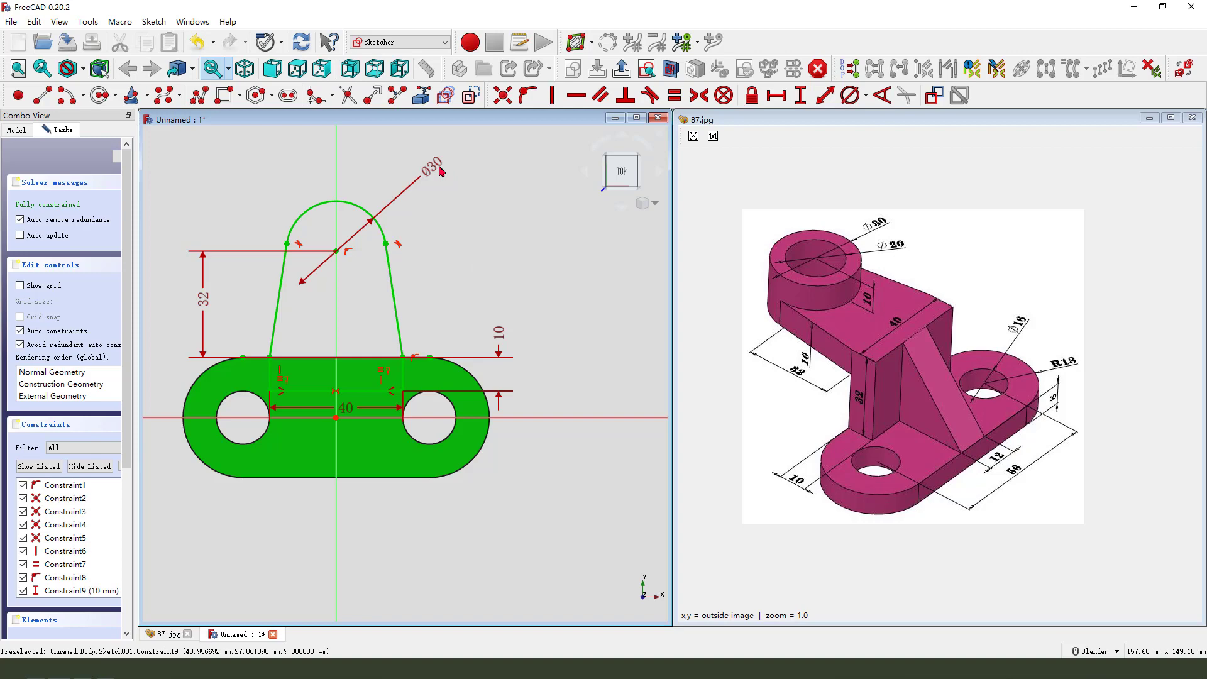
{"action": "left_click_drag", "start_coordinate": [440, 171], "coordinate": [423, 176]}
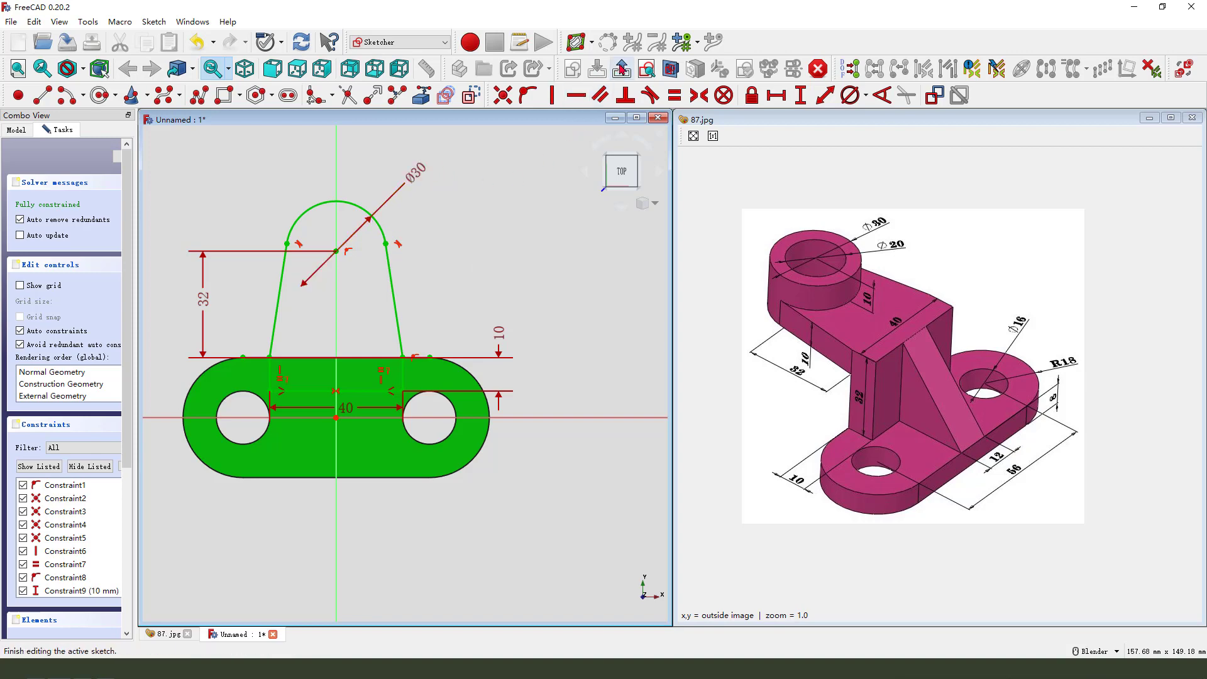
{"action": "left_click", "coordinate": [622, 69]}
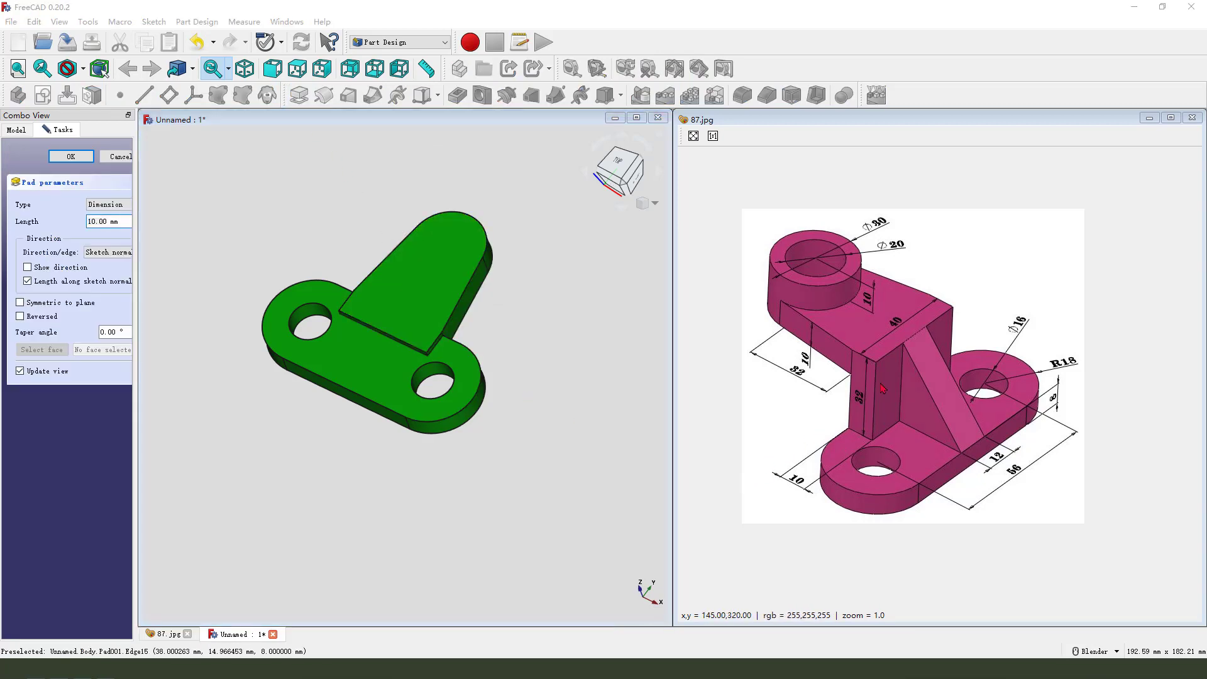
- Pad the upright profile with a length of 32+8 mm, checking the height against the drawing's 32 and 8 dimensions
{"action": "left_click_drag", "start_coordinate": [886, 364], "coordinate": [843, 408]}
{"action": "mouse_move", "coordinate": [1061, 395]}
{"action": "left_mouse_down"}
{"action": "mouse_move", "coordinate": [1057, 416]}
{"action": "mouse_move", "coordinate": [1051, 406]}
{"action": "mouse_move", "coordinate": [1069, 403]}
{"action": "left_mouse_up"}
{"action": "left_click", "coordinate": [105, 220]}
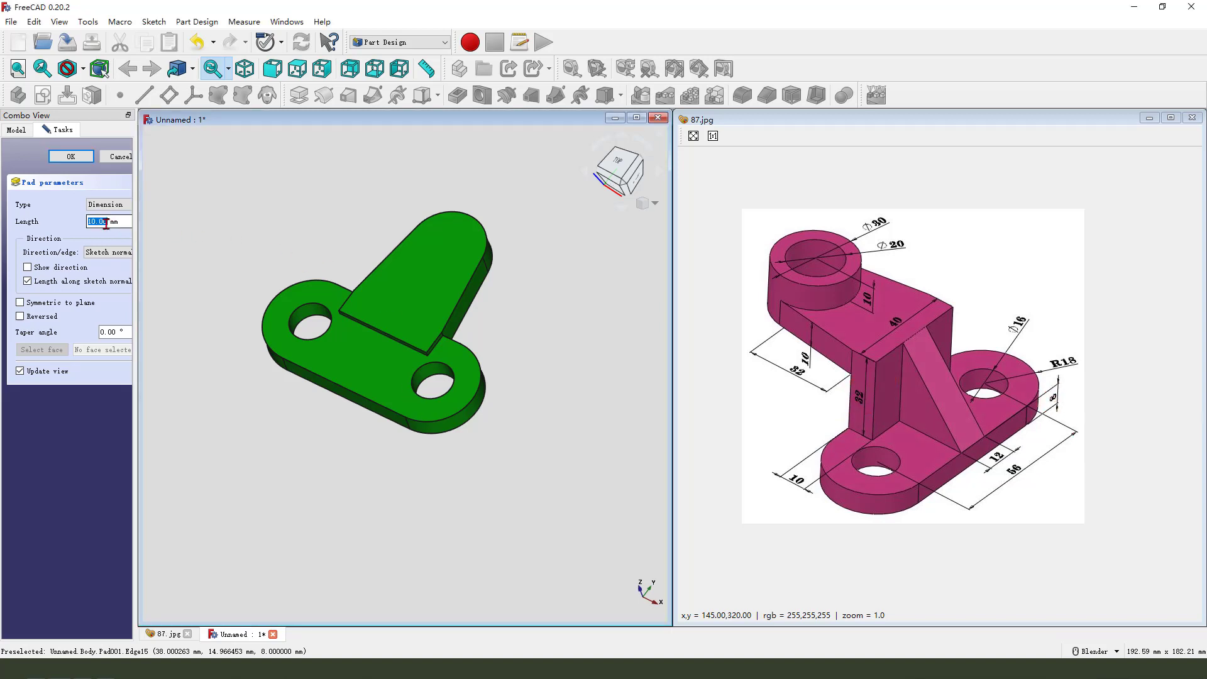
{"action": "double_click", "coordinate": [104, 220]}
{"action": "type", "text": "32+8mm"}
{"action": "middle_click_drag", "start_coordinate": [507, 364], "coordinate": [461, 335]}
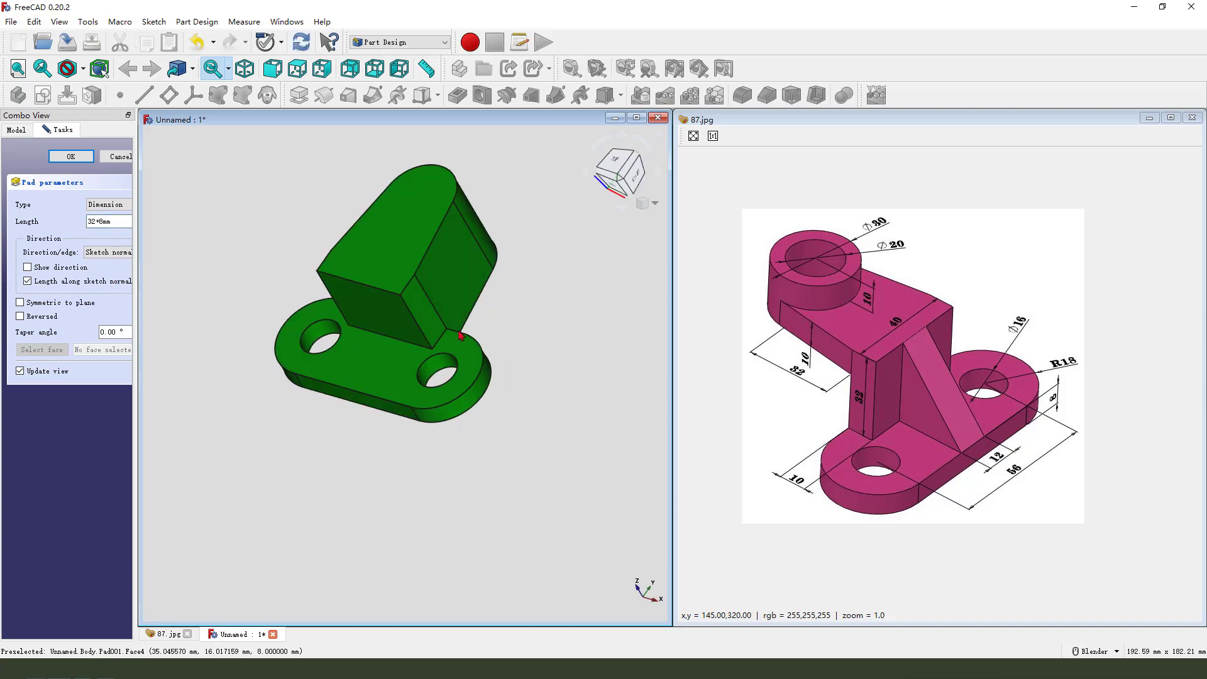
{"action": "left_click", "coordinate": [70, 156]}
- Orbit and zoom to inspect the upright, then mark the top boss on the reference drawing
{"action": "middle_click_drag", "start_coordinate": [440, 390], "coordinate": [451, 425]}
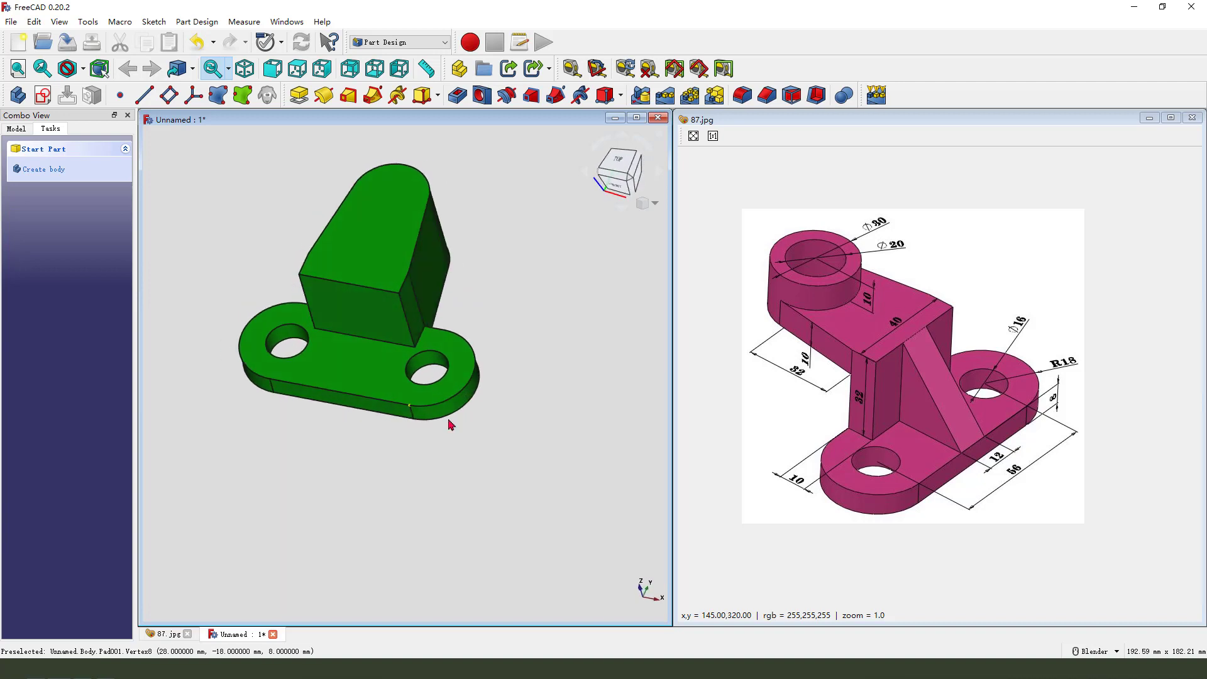
{"action": "scroll", "coordinate": [459, 445], "scroll_direction": "down", "scroll_amount": 1}
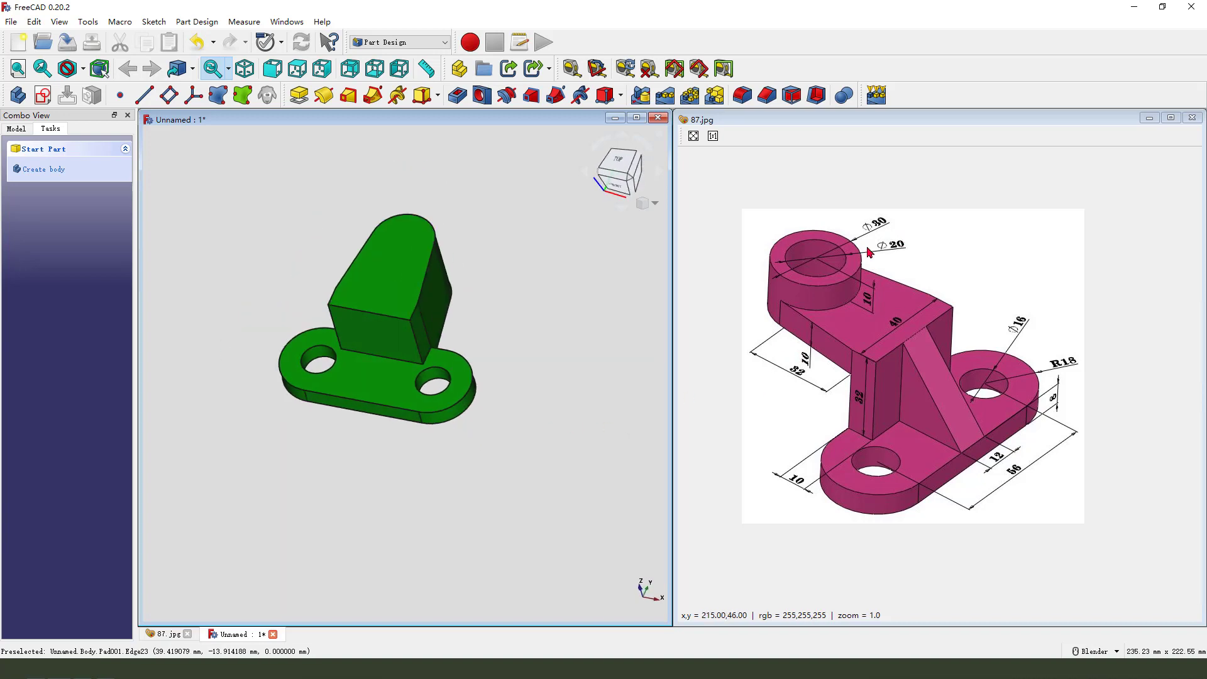
{"action": "mouse_move", "coordinate": [823, 215]}
{"action": "left_mouse_down"}
{"action": "mouse_move", "coordinate": [836, 294]}
{"action": "mouse_move", "coordinate": [876, 226]}
{"action": "mouse_move", "coordinate": [827, 214]}
{"action": "mouse_move", "coordinate": [850, 225]}
{"action": "left_mouse_up"}
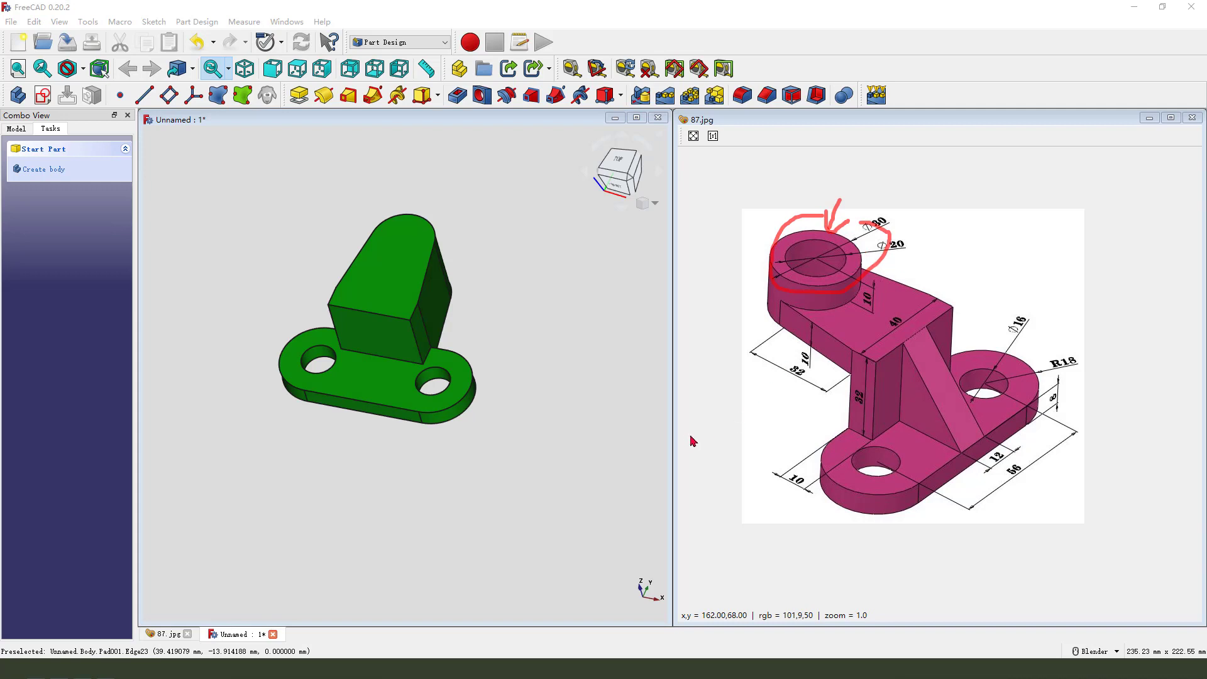
{"action": "key", "text": "Escape"}
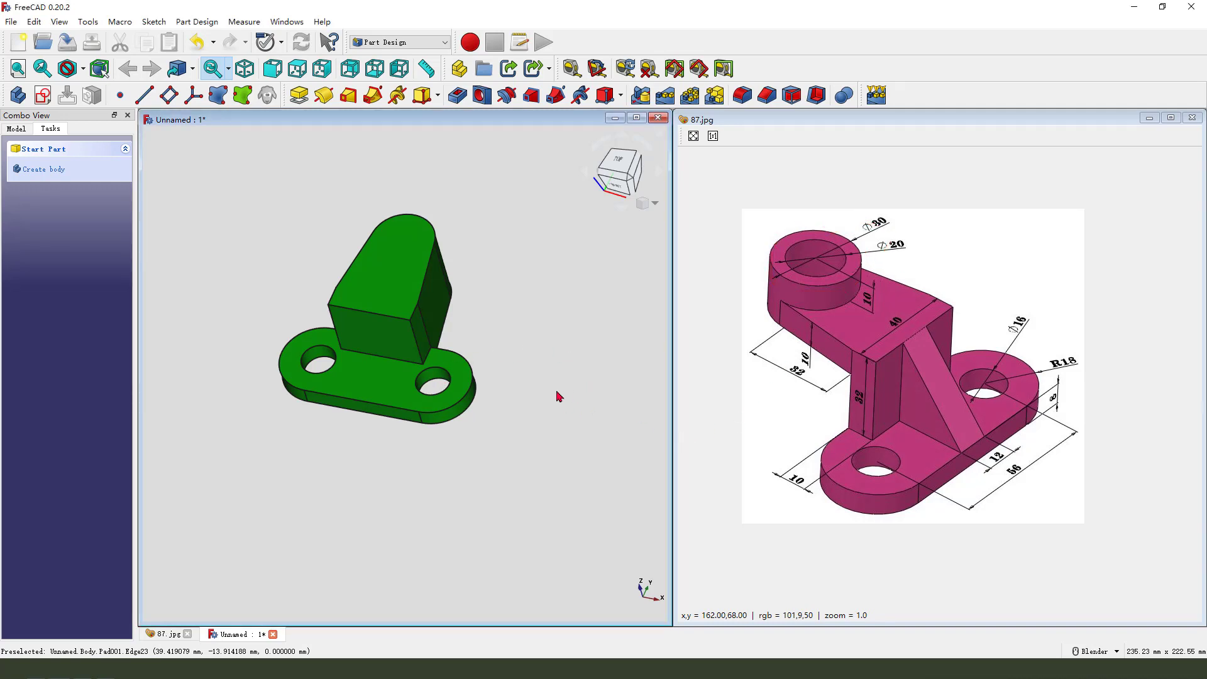
- Start a sketch on the XY plane with the upright's top arc as external geometry and section view on
{"action": "left_click", "coordinate": [42, 95]}
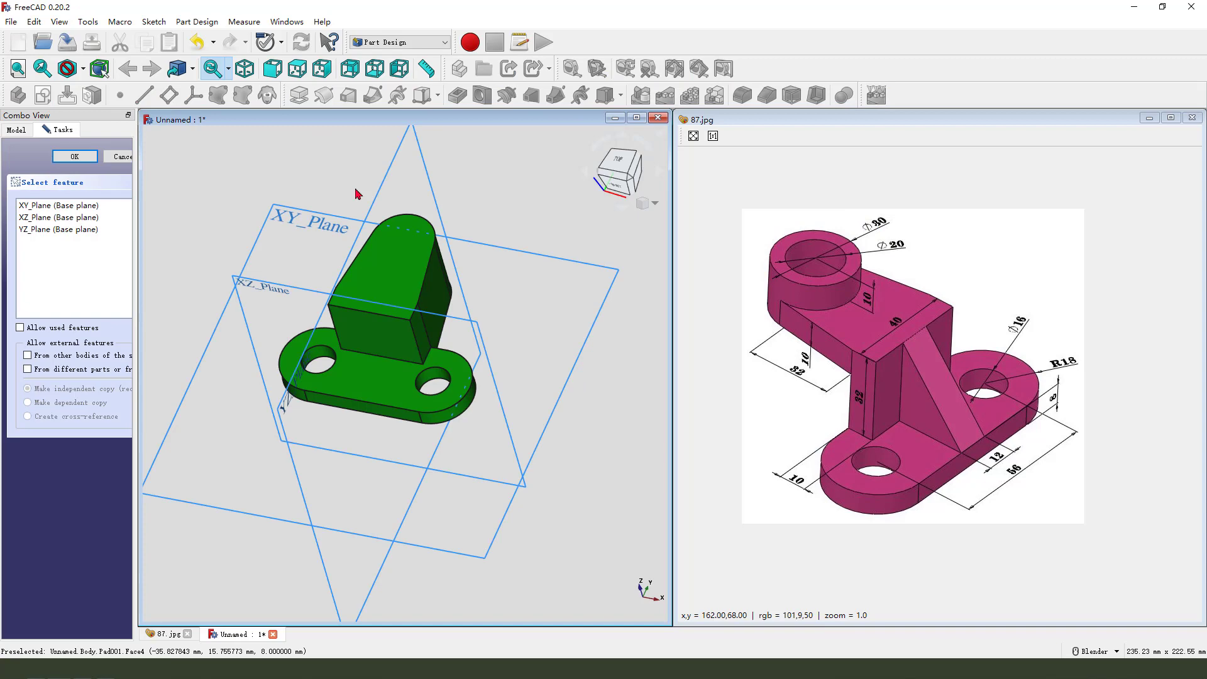
{"action": "left_click", "coordinate": [301, 227]}
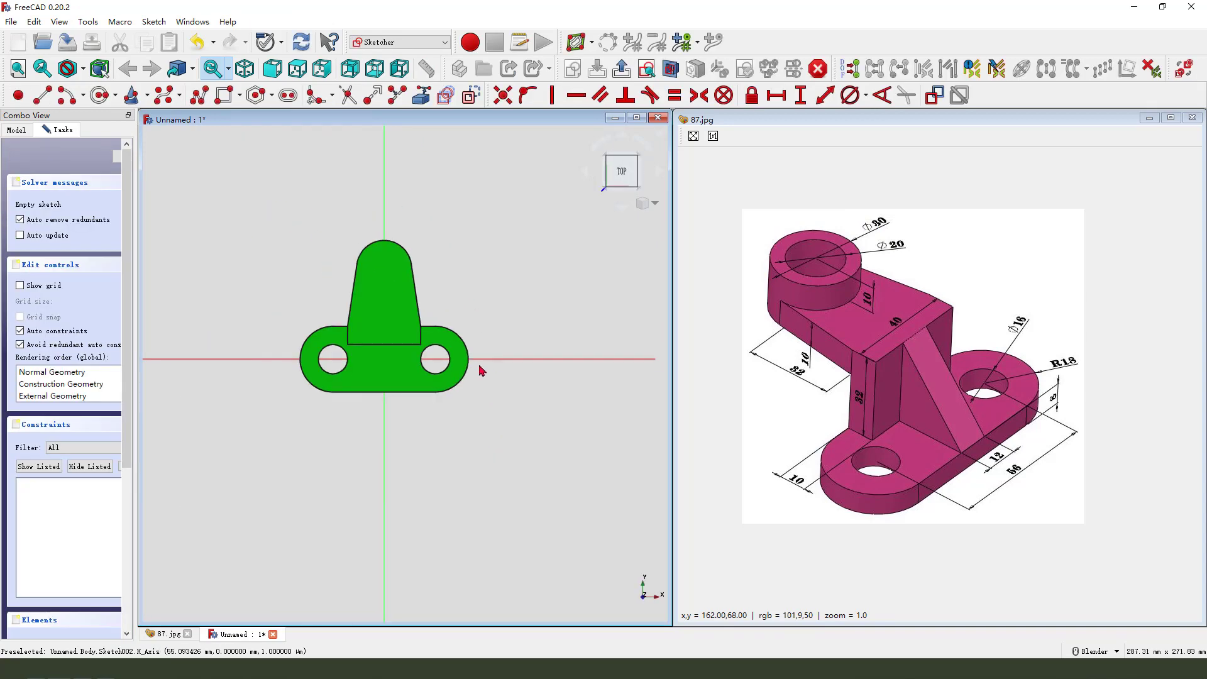
{"action": "left_click", "coordinate": [422, 95]}
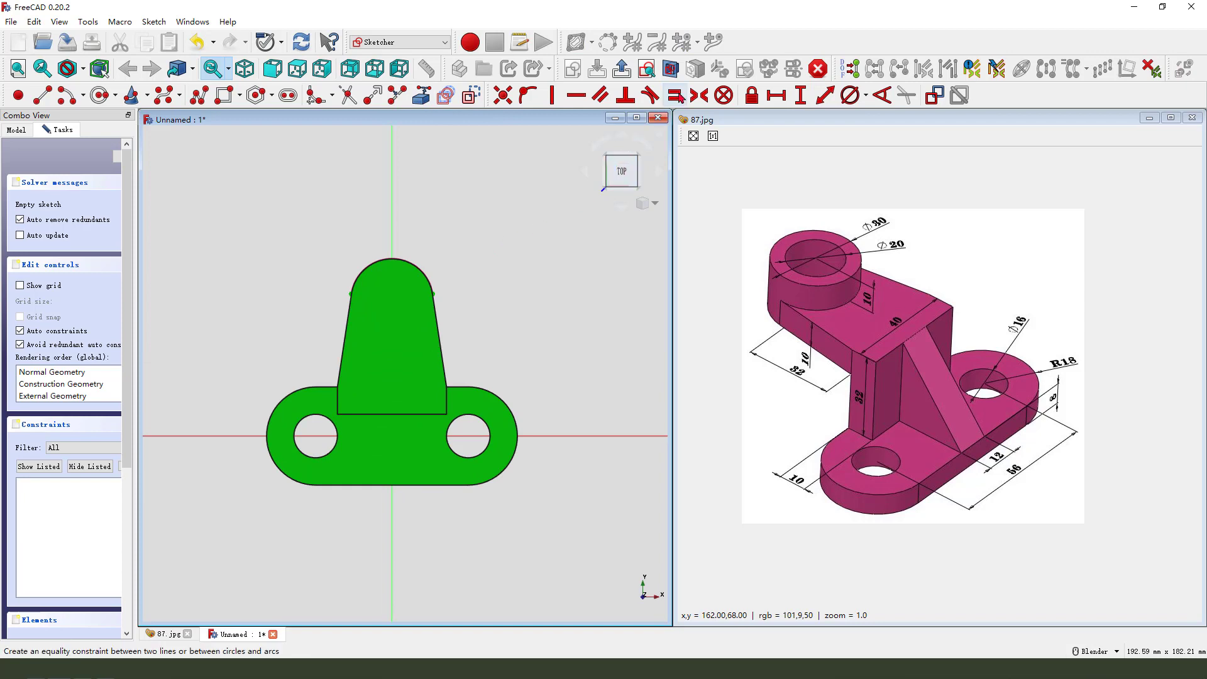
{"action": "left_click", "coordinate": [672, 73]}
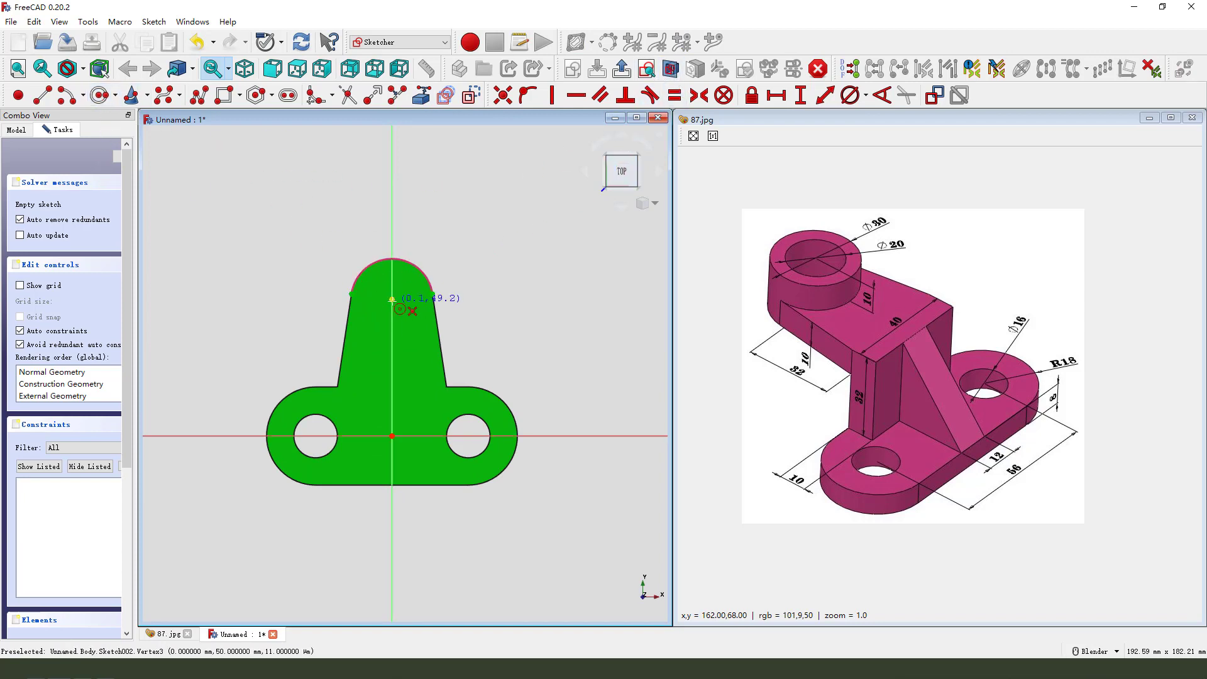
- Draw a circle on the top arc's centre, constrain it tangent to the arc, and close the sketch
{"action": "left_click", "coordinate": [392, 298]}
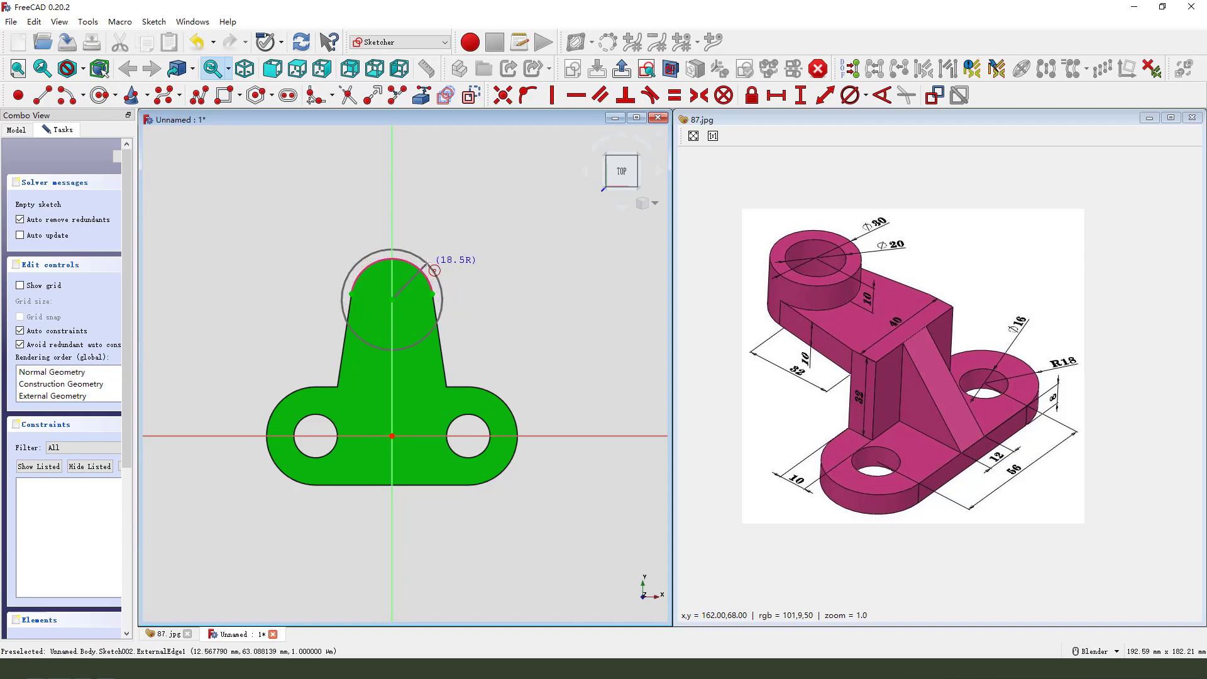
{"action": "left_click", "coordinate": [449, 271]}
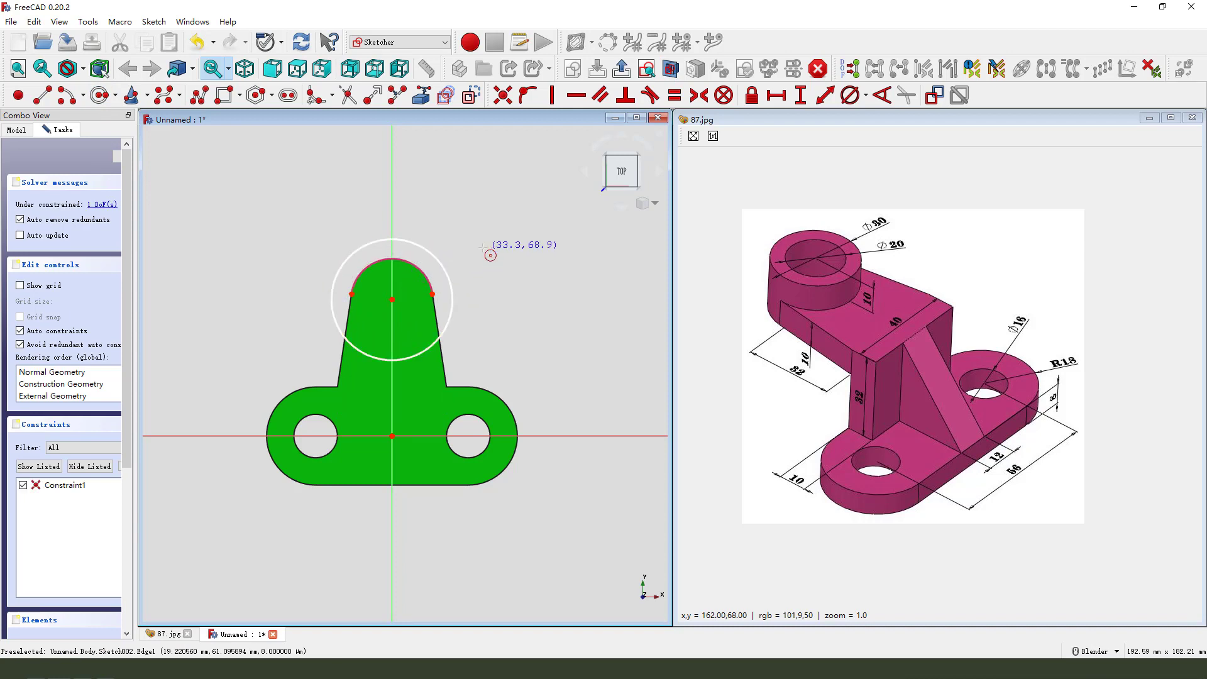
{"action": "left_click", "coordinate": [448, 277]}
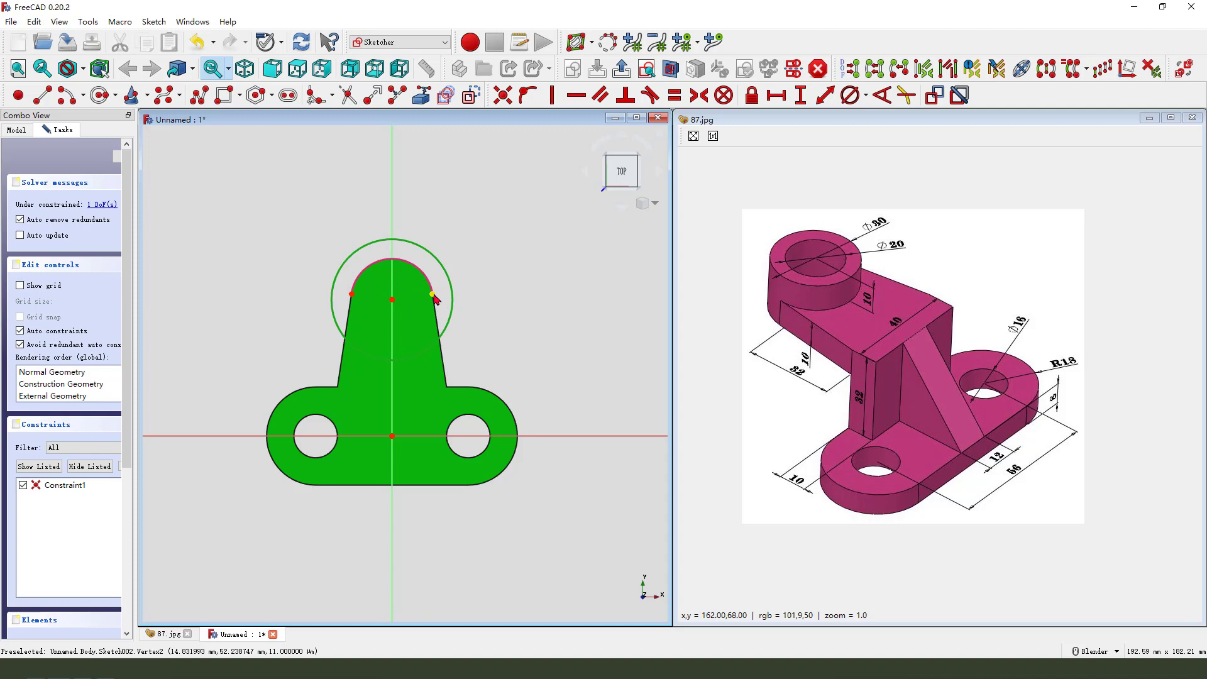
{"action": "left_click", "coordinate": [528, 95]}
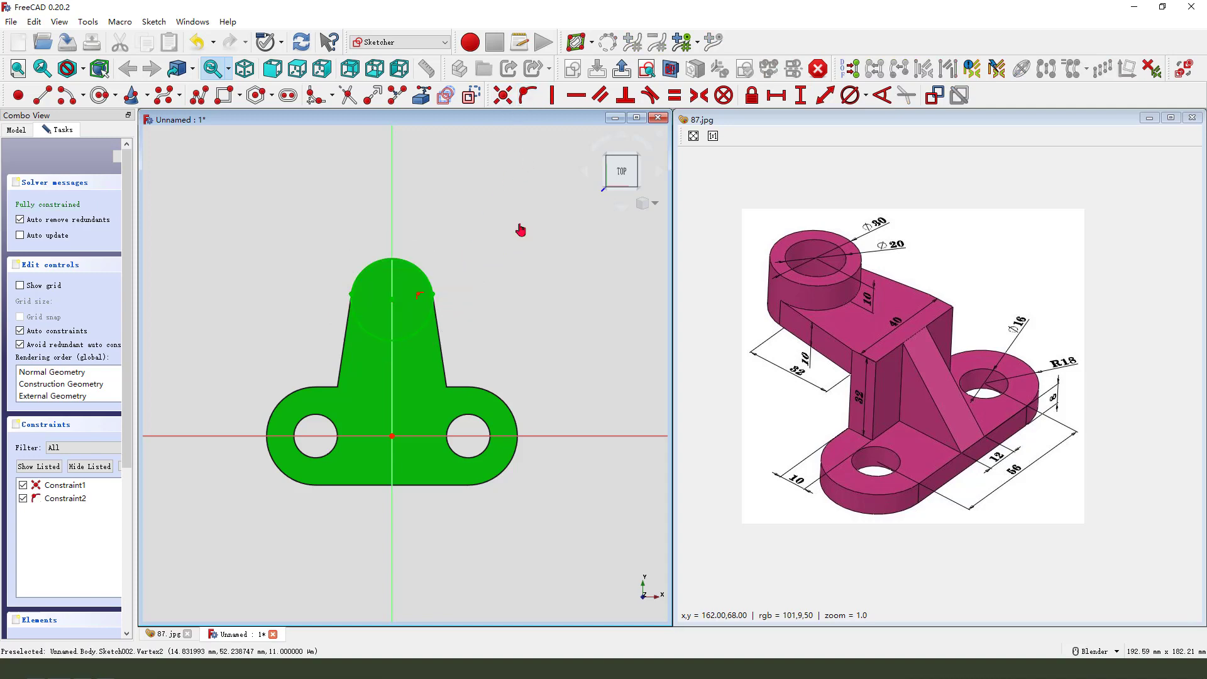
{"action": "left_click", "coordinate": [621, 69]}
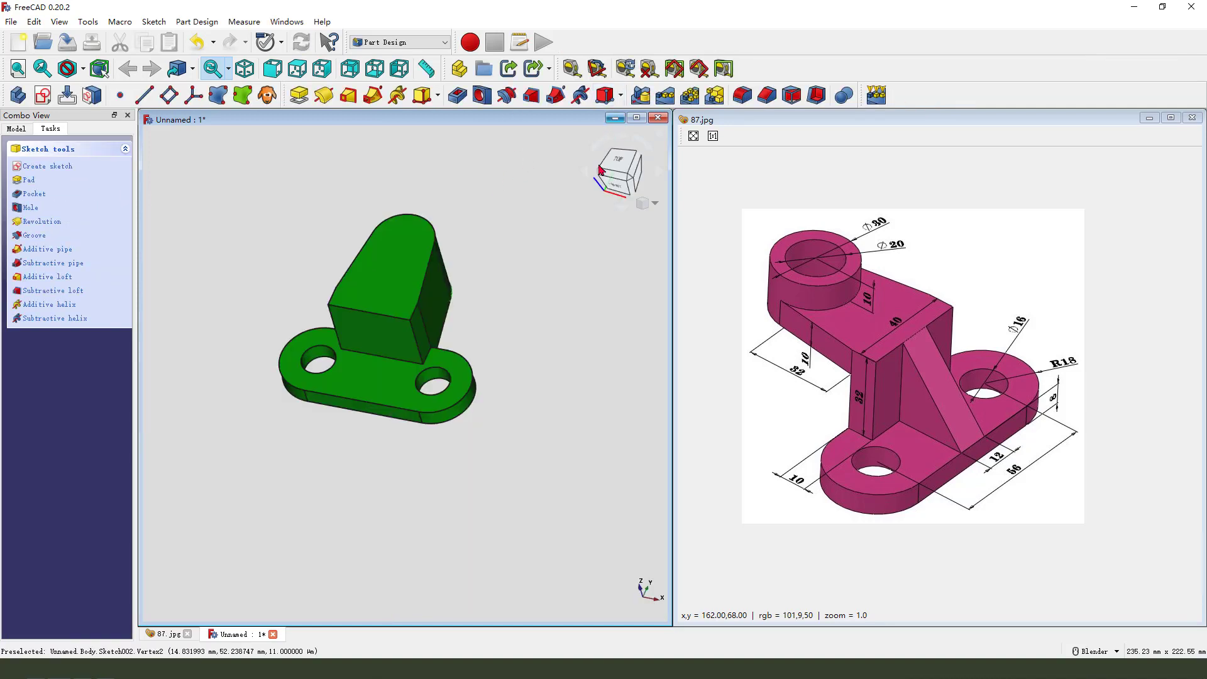
- Pad the circle sketch to 50 mm, forming a cylindrical boss on top of the upright
{"action": "left_click", "coordinate": [300, 95]}
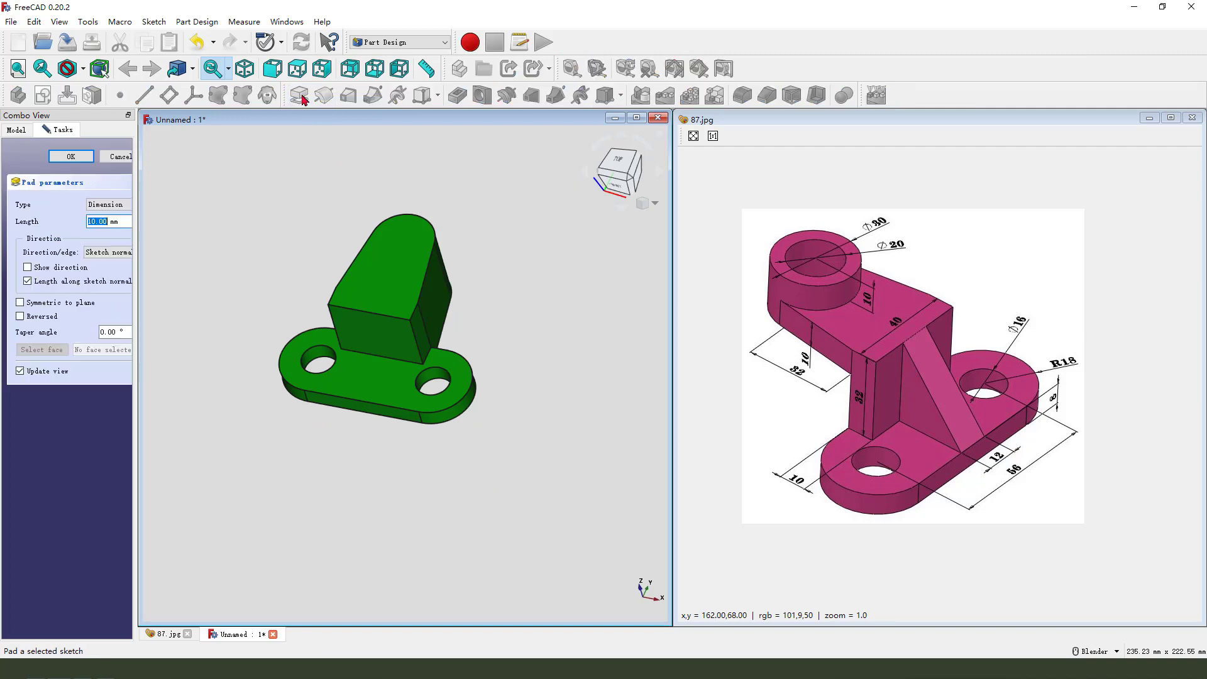
{"action": "mouse_move", "coordinate": [889, 273]}
{"action": "left_mouse_down"}
{"action": "mouse_move", "coordinate": [853, 296]}
{"action": "mouse_move", "coordinate": [858, 310]}
{"action": "left_mouse_up"}
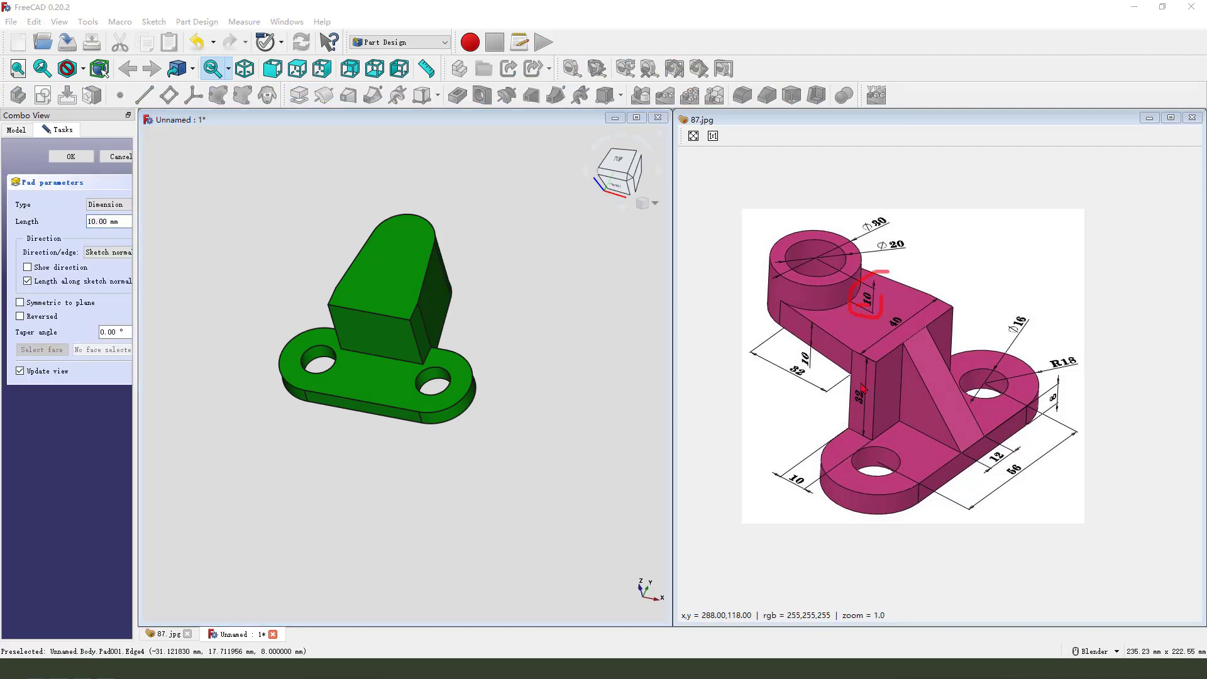
{"action": "left_click_drag", "start_coordinate": [862, 388], "coordinate": [879, 394]}
{"action": "left_click_drag", "start_coordinate": [1062, 382], "coordinate": [1056, 405]}
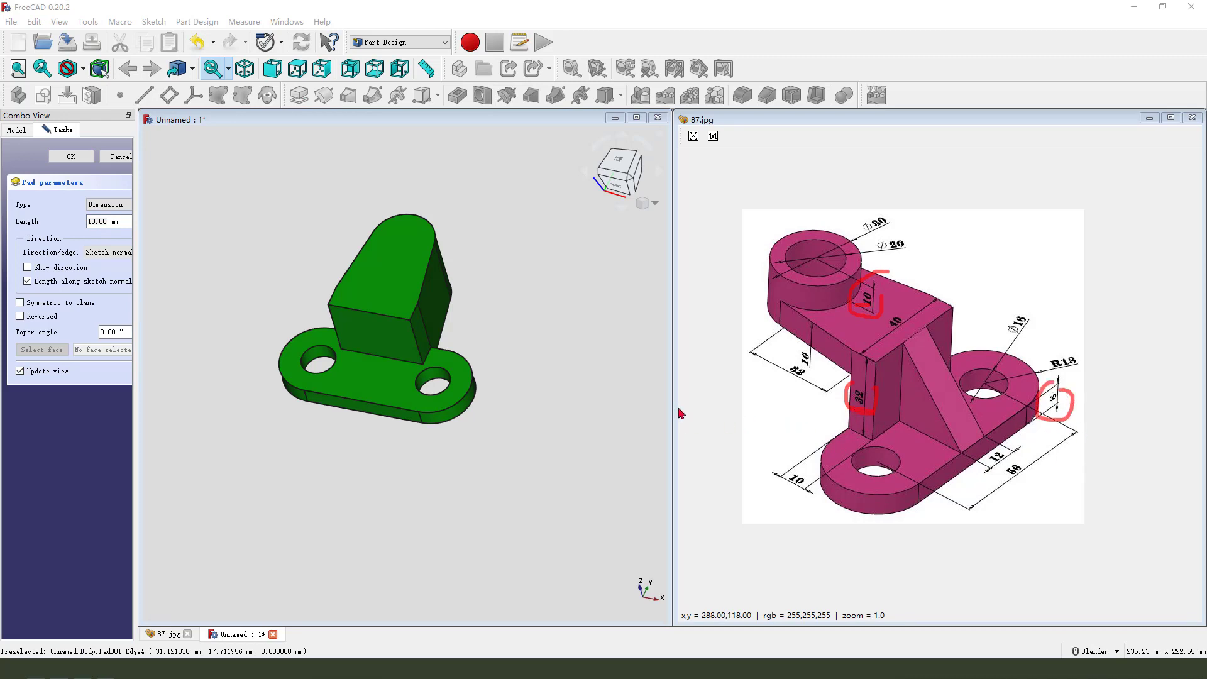
{"action": "left_click", "coordinate": [151, 225]}
{"action": "type", "text": "5"}
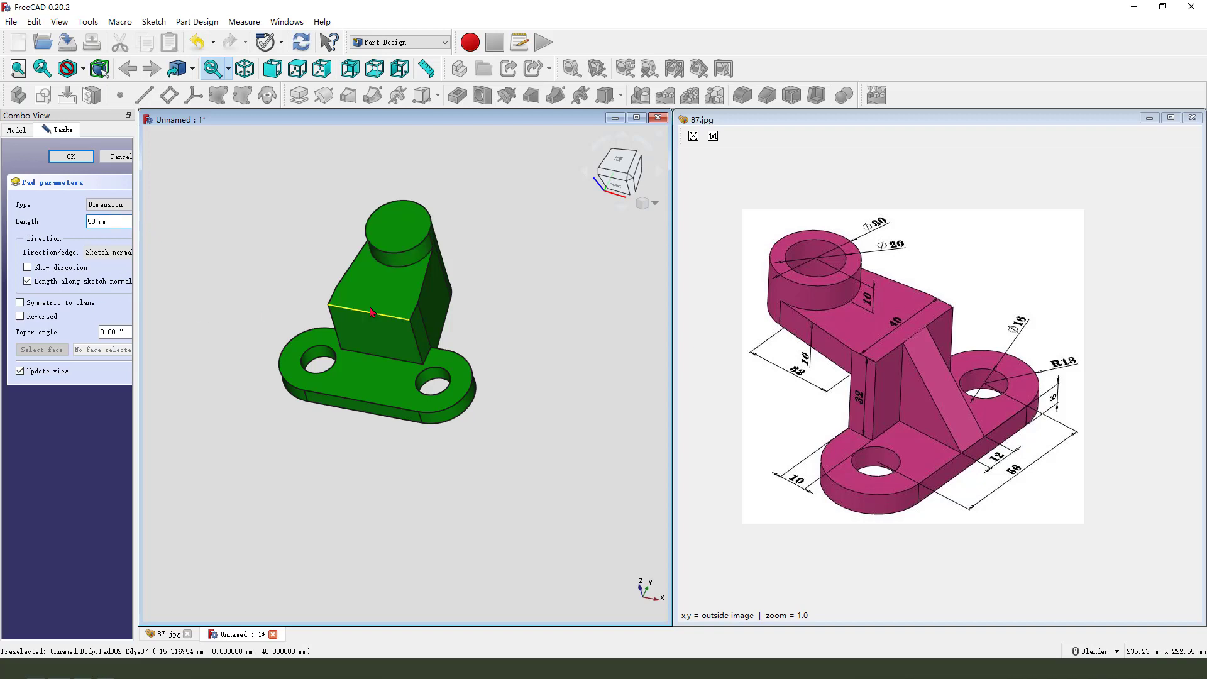
{"action": "left_click", "coordinate": [71, 156]}
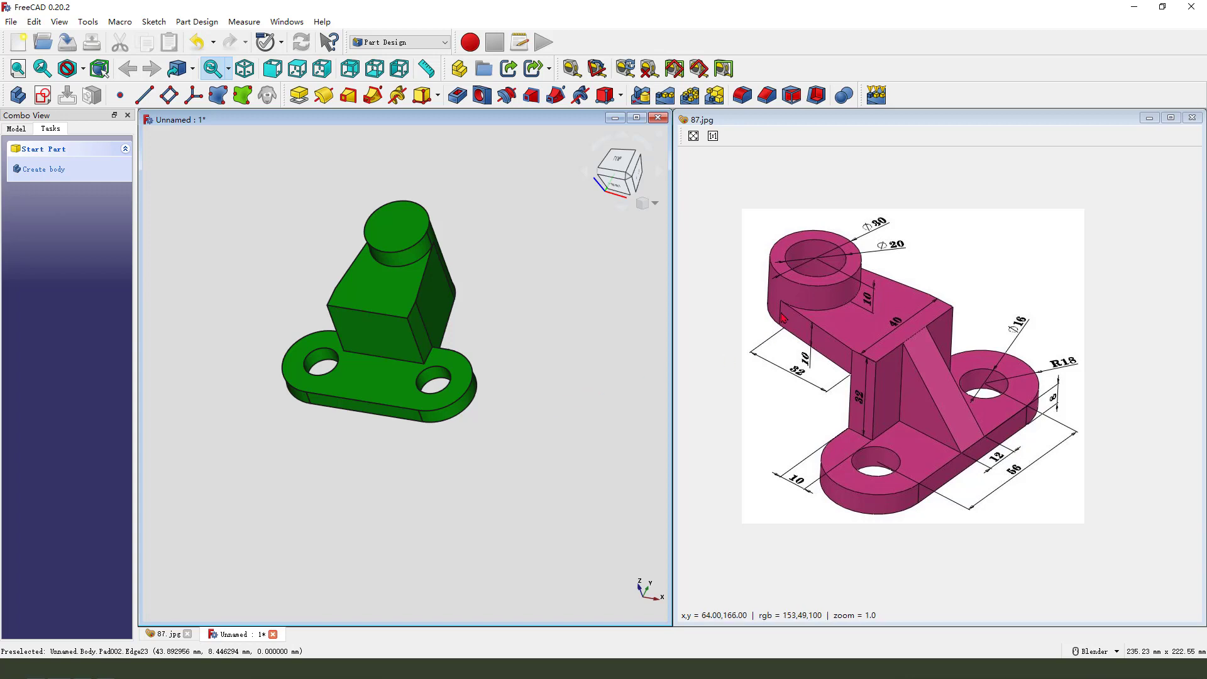
{"action": "mouse_move", "coordinate": [847, 272]}
{"action": "left_mouse_down"}
{"action": "mouse_move", "coordinate": [834, 211]}
{"action": "mouse_move", "coordinate": [818, 256]}
{"action": "mouse_move", "coordinate": [850, 267]}
{"action": "left_mouse_up"}
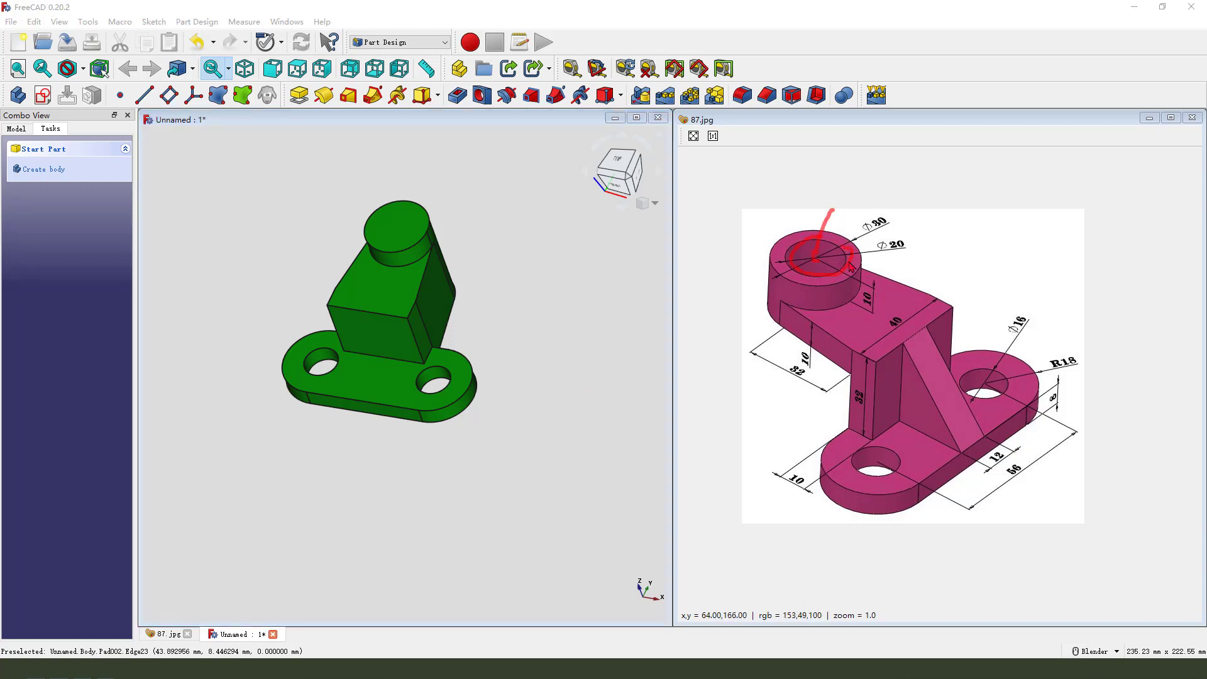
{"action": "left_click", "coordinate": [430, 123]}
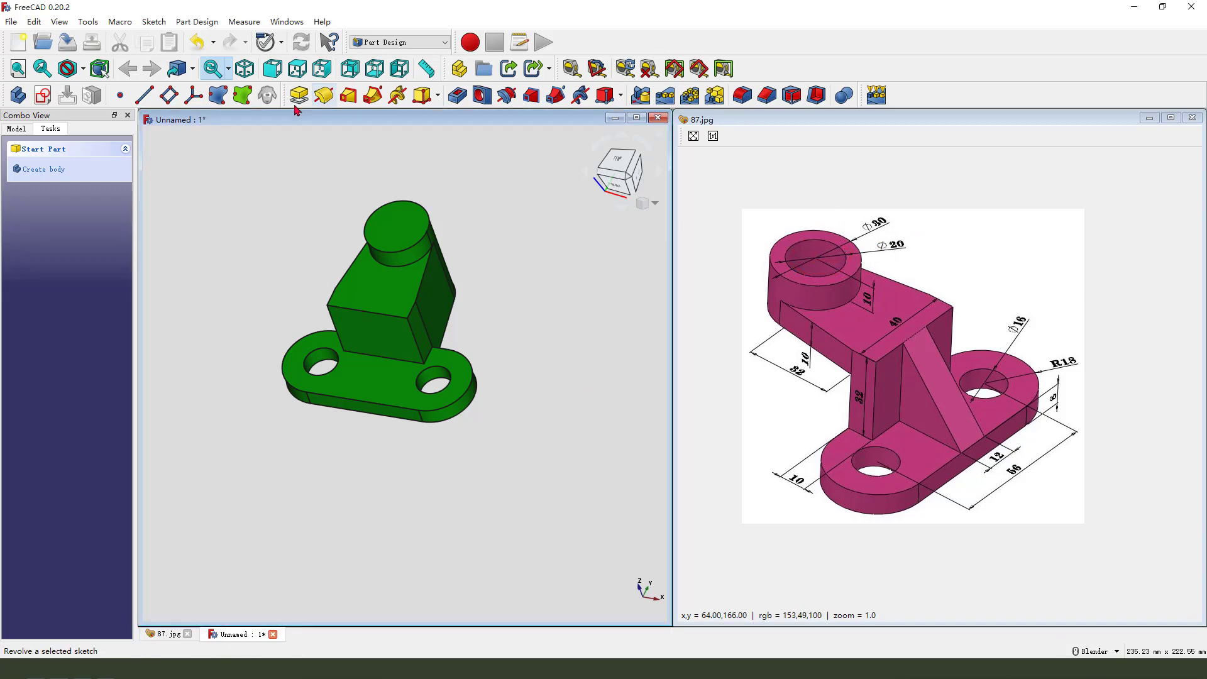
- Start a sketch on the XY plane with the top arc as external reference geometry
{"action": "left_click", "coordinate": [43, 96]}
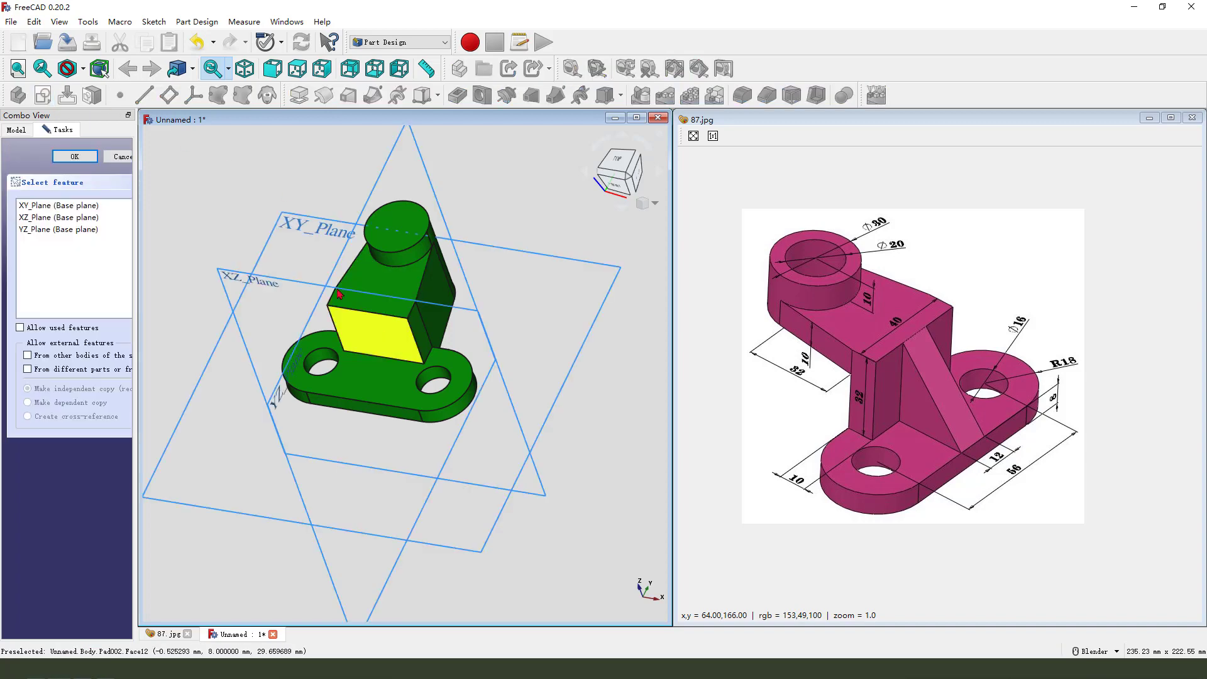
{"action": "left_click", "coordinate": [296, 231]}
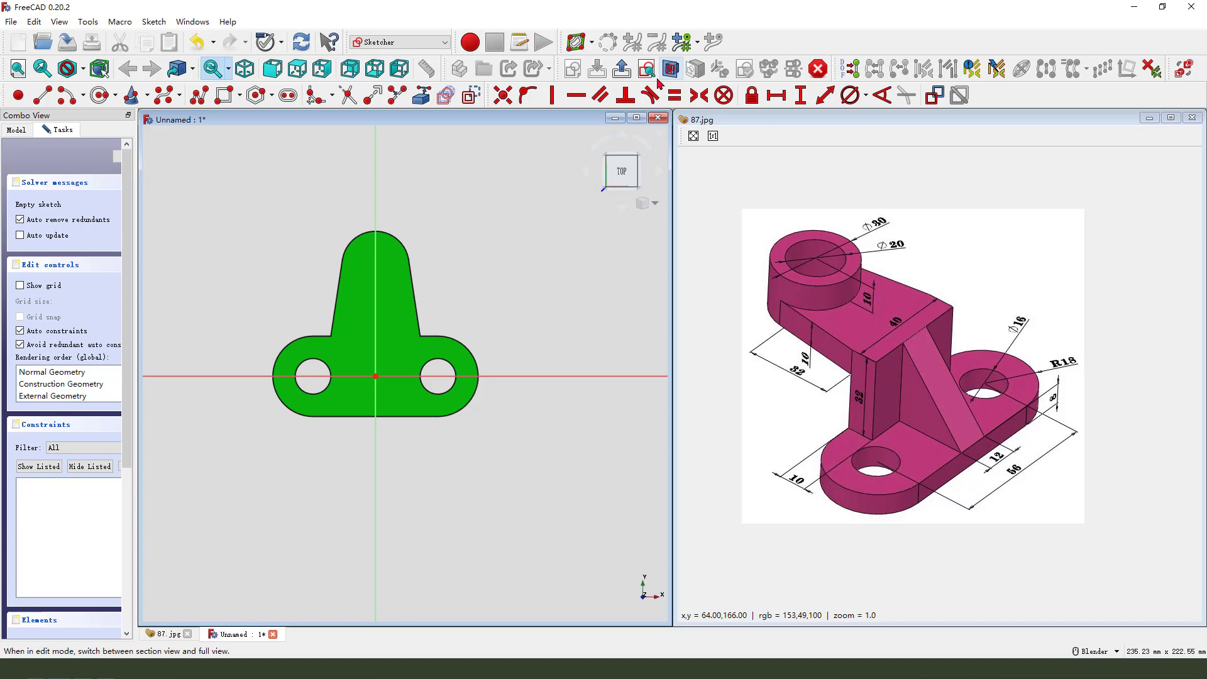
{"action": "left_click", "coordinate": [421, 96]}
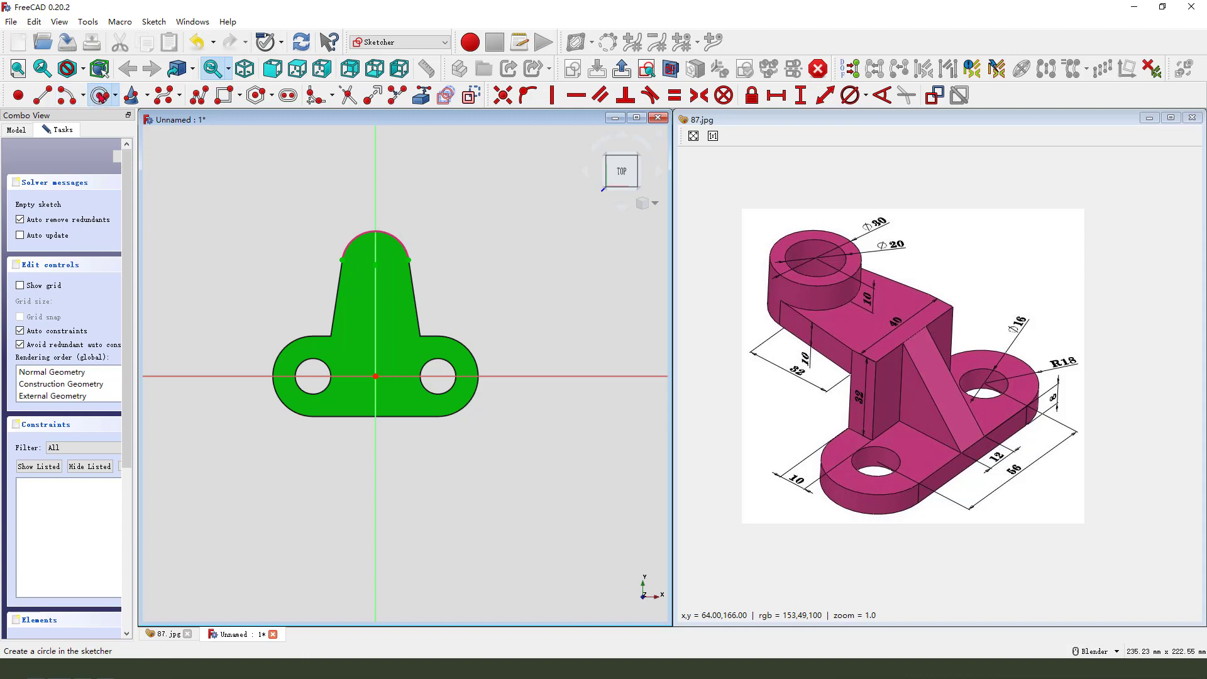
- Draw a circle at the arc's centre, give it a 20 mm diameter, and close the sketch
{"action": "left_click", "coordinate": [100, 95]}
{"action": "left_click", "coordinate": [376, 264]}
{"action": "left_click", "coordinate": [396, 260]}
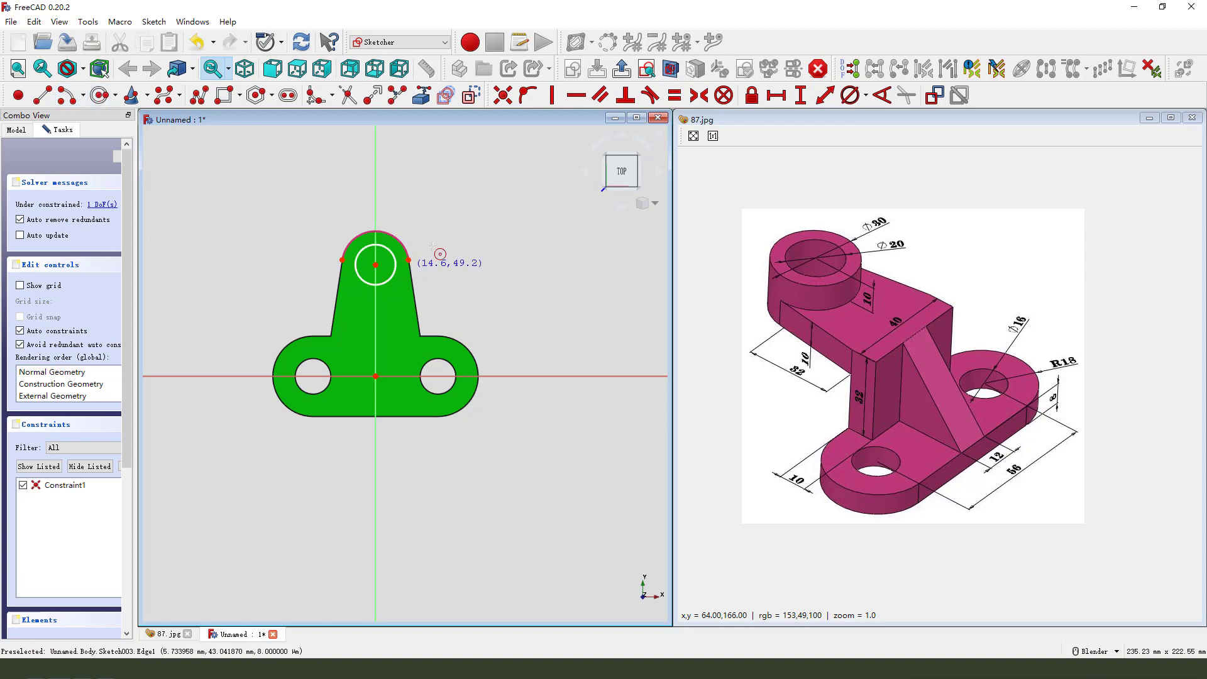
{"action": "left_click", "coordinate": [395, 260]}
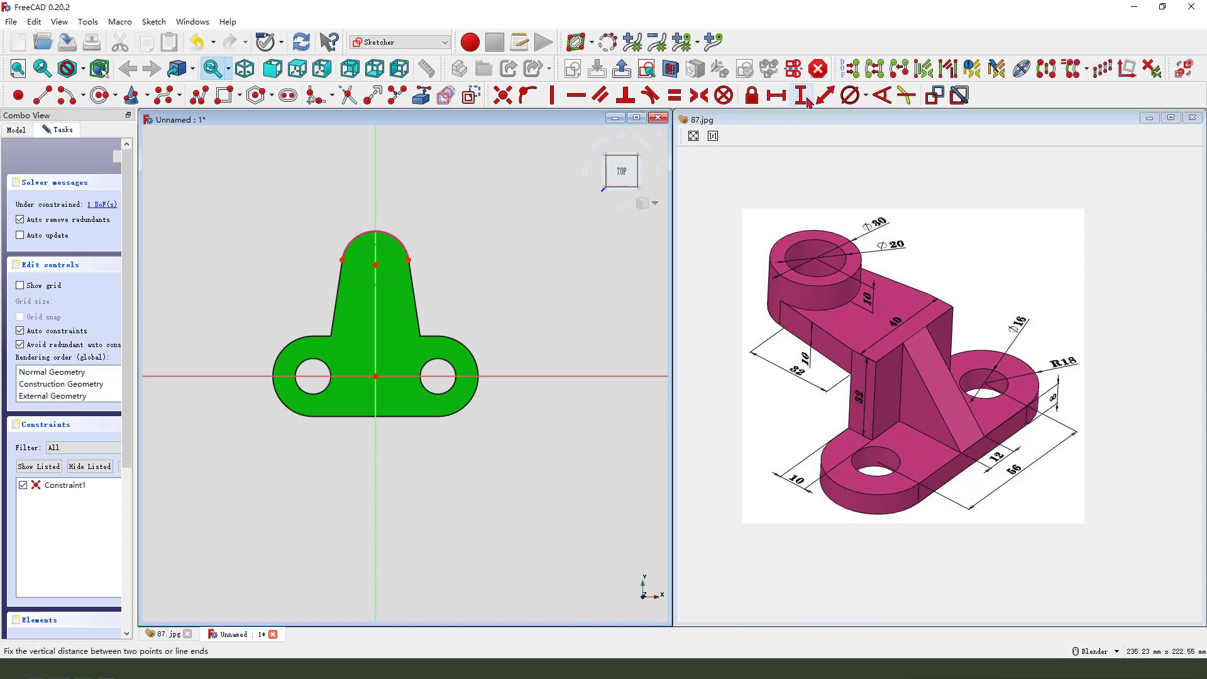
{"action": "left_click", "coordinate": [850, 96]}
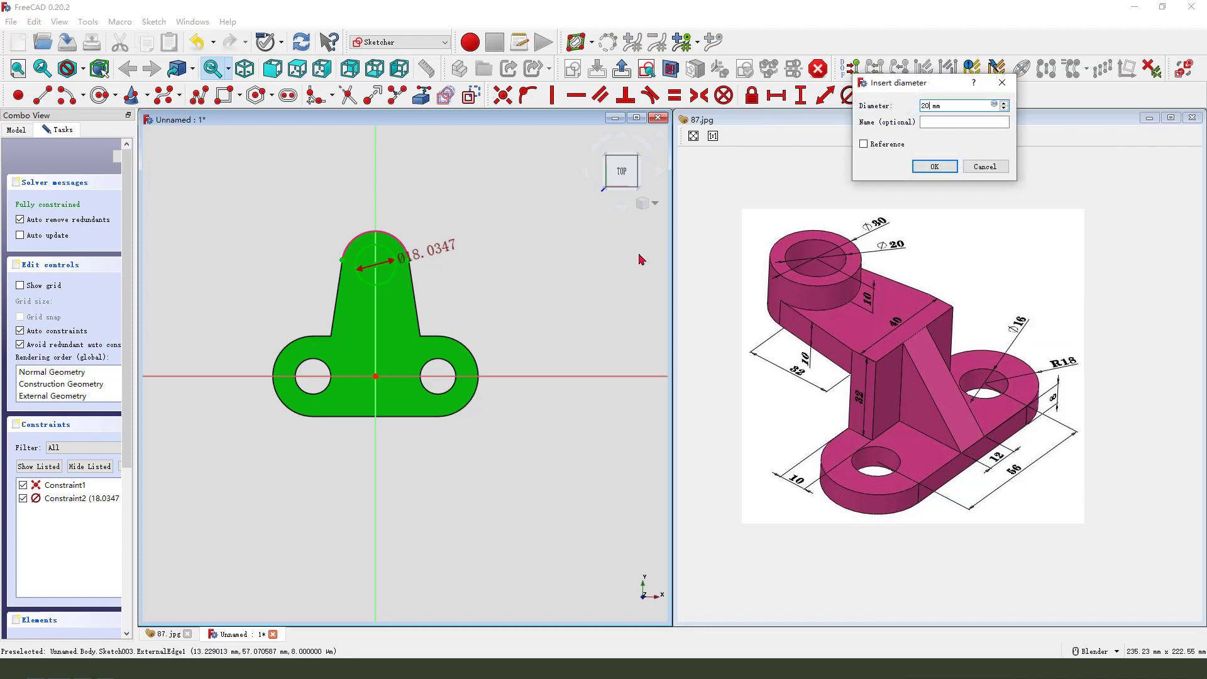
{"action": "key", "text": "Return"}
{"action": "left_click", "coordinate": [623, 68]}
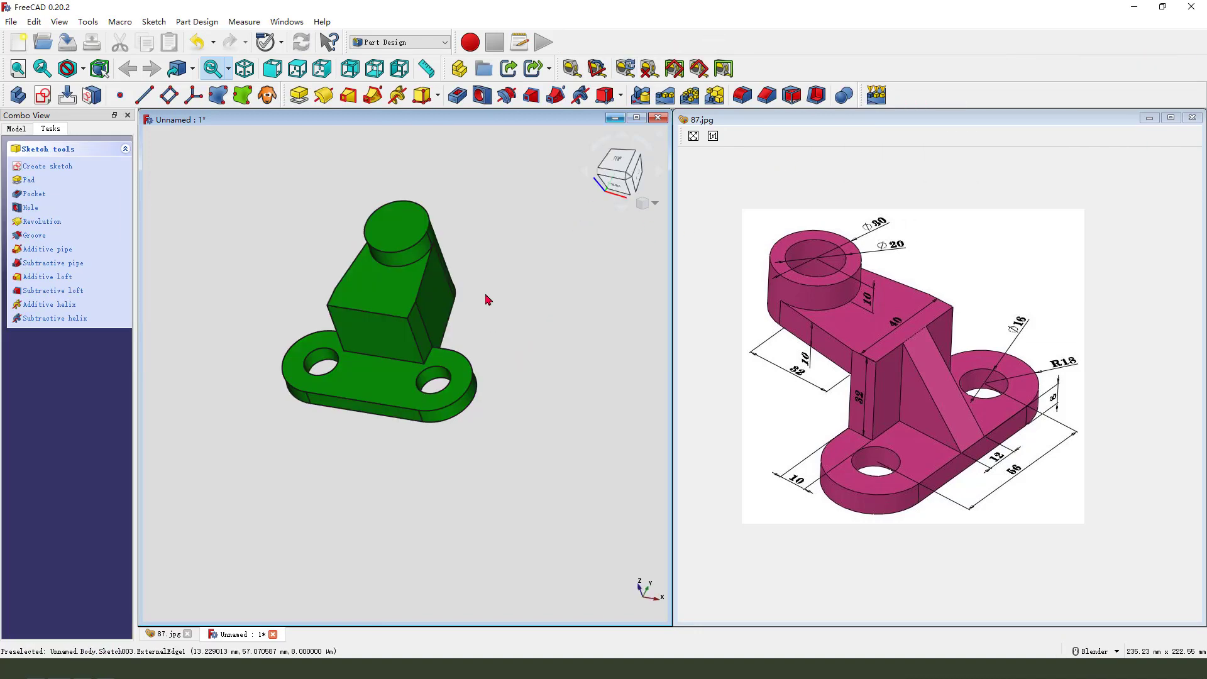
- Pocket the Ø20 circle as Through all, reversed, hollowing the boss
{"action": "left_click", "coordinate": [458, 97]}
{"action": "left_click", "coordinate": [96, 208]}
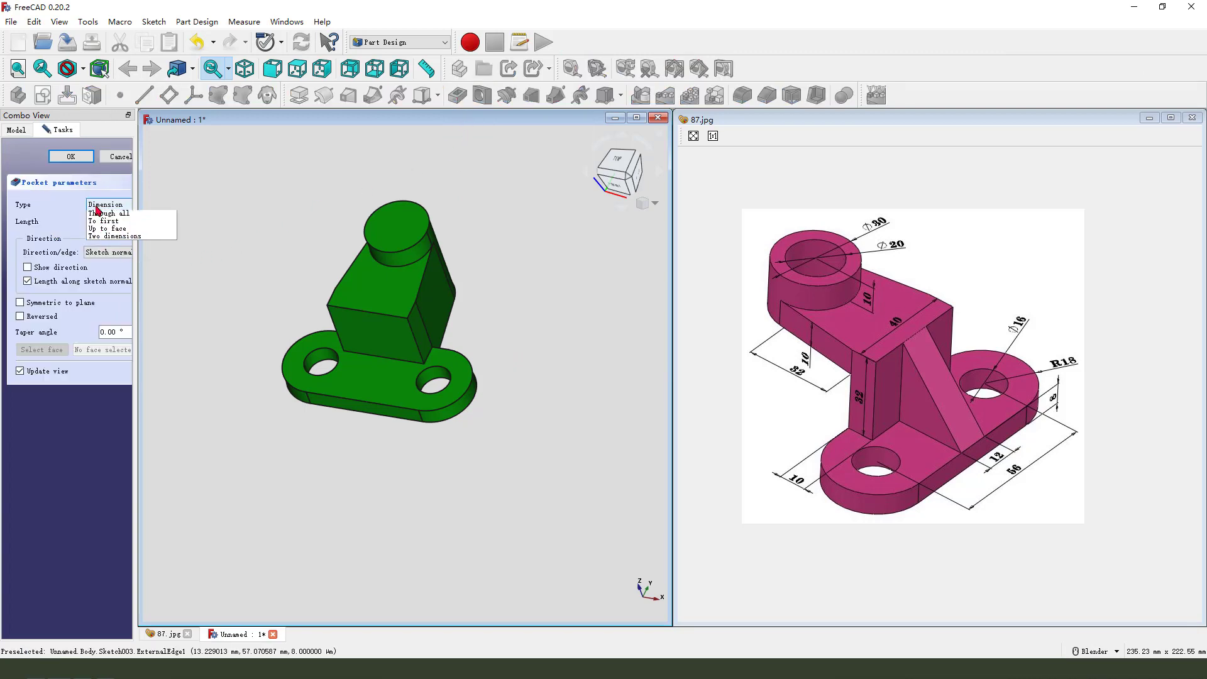
{"action": "left_click", "coordinate": [126, 223]}
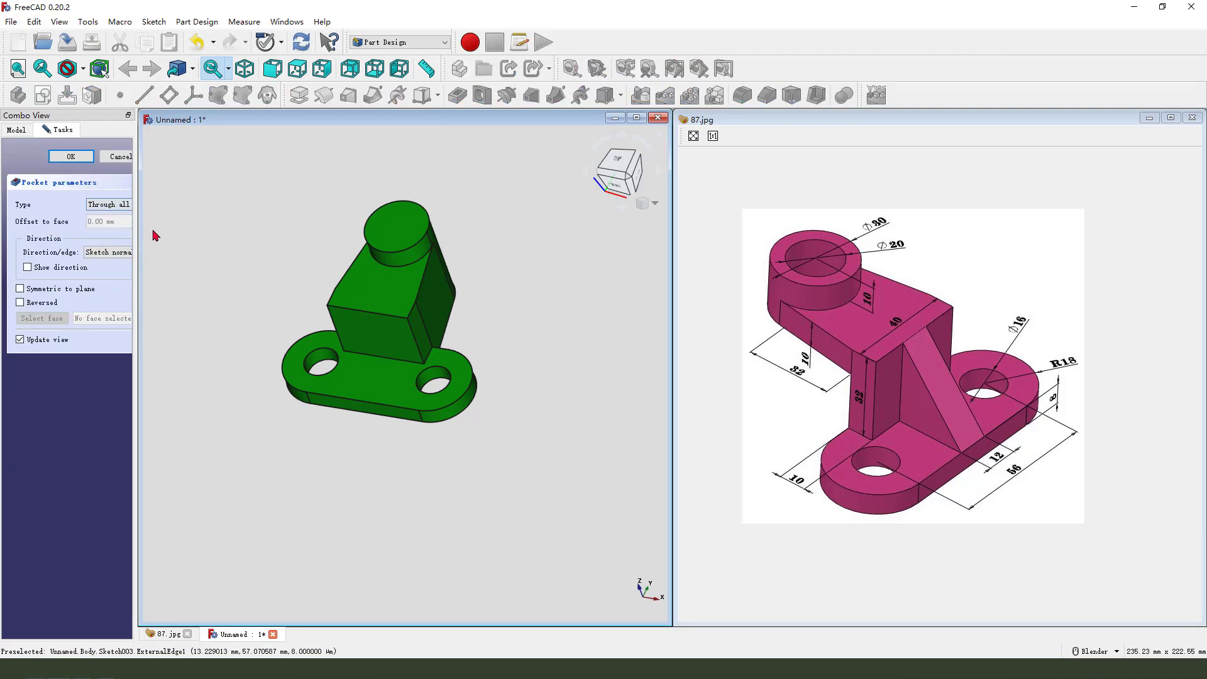
{"action": "left_click", "coordinate": [20, 303]}
{"action": "middle_click_drag", "start_coordinate": [255, 258], "coordinate": [281, 288]}
{"action": "left_click", "coordinate": [71, 157]}
- Orbit the model to inspect the hole through the boss
{"action": "middle_click_drag", "start_coordinate": [523, 444], "coordinate": [498, 405]}
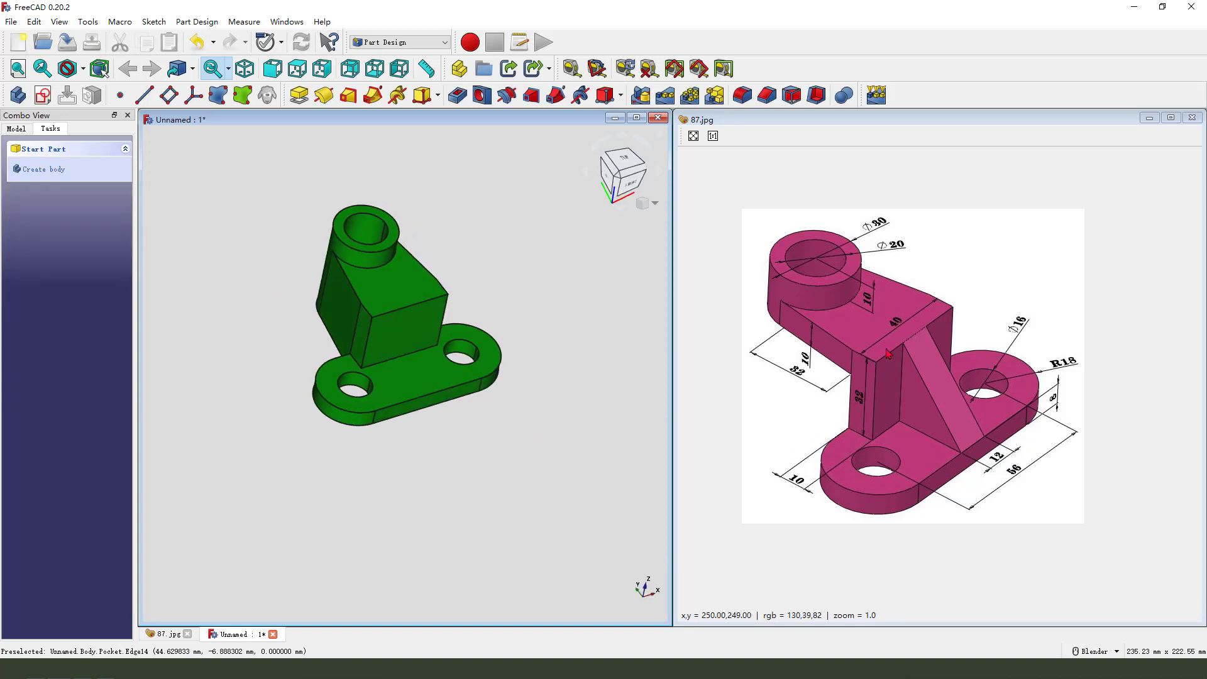
{"action": "mouse_move", "coordinate": [858, 369]}
{"action": "left_mouse_down"}
{"action": "mouse_move", "coordinate": [833, 453]}
{"action": "mouse_move", "coordinate": [752, 414]}
{"action": "mouse_move", "coordinate": [743, 305]}
{"action": "left_mouse_up"}
{"action": "left_click_drag", "start_coordinate": [671, 410], "coordinate": [732, 375]}
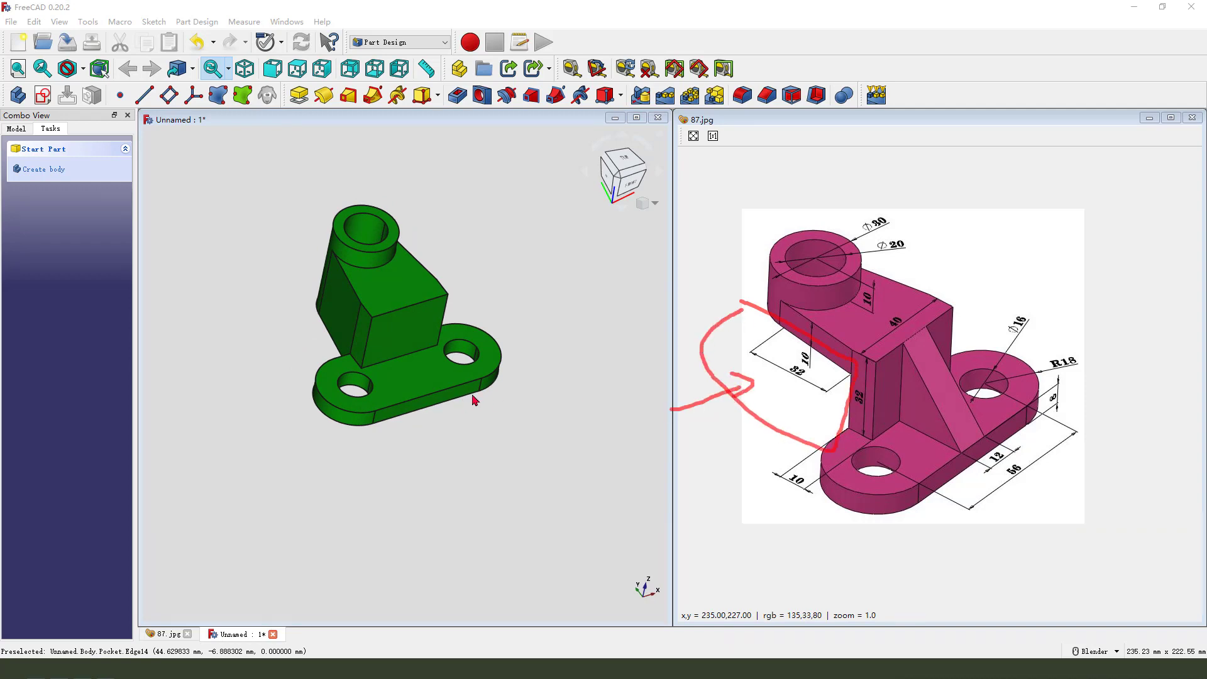
{"action": "key", "text": "Escape"}
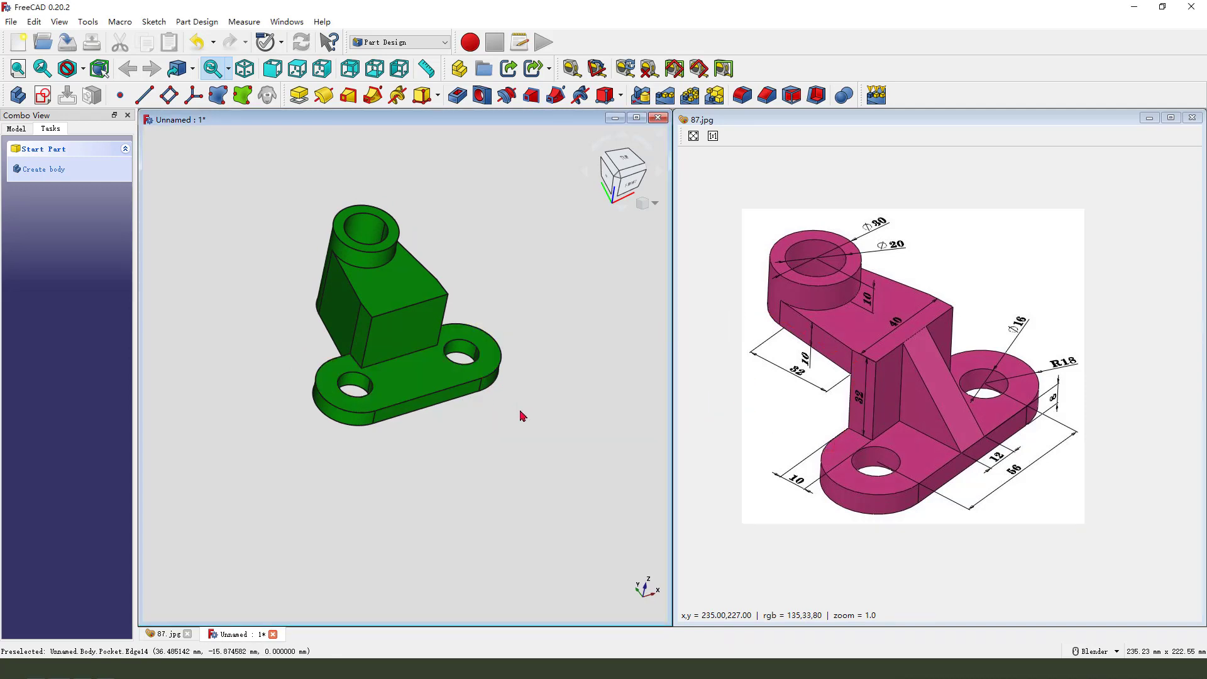
- Start a new sketch on the YZ_Plane with section view enabled
{"action": "left_click", "coordinate": [42, 97]}
{"action": "mouse_move", "coordinate": [566, 406]}
{"action": "middle_mouse_down"}
{"action": "mouse_move", "coordinate": [512, 372]}
{"action": "mouse_move", "coordinate": [411, 424]}
{"action": "mouse_move", "coordinate": [396, 420]}
{"action": "middle_mouse_up"}
{"action": "mouse_move", "coordinate": [179, 369]}
{"action": "left_mouse_down"}
{"action": "mouse_move", "coordinate": [245, 325]}
{"action": "mouse_move", "coordinate": [206, 389]}
{"action": "mouse_move", "coordinate": [195, 375]}
{"action": "mouse_move", "coordinate": [228, 350]}
{"action": "left_mouse_up"}
{"action": "key", "text": "Escape"}
{"action": "left_click", "coordinate": [287, 308]}
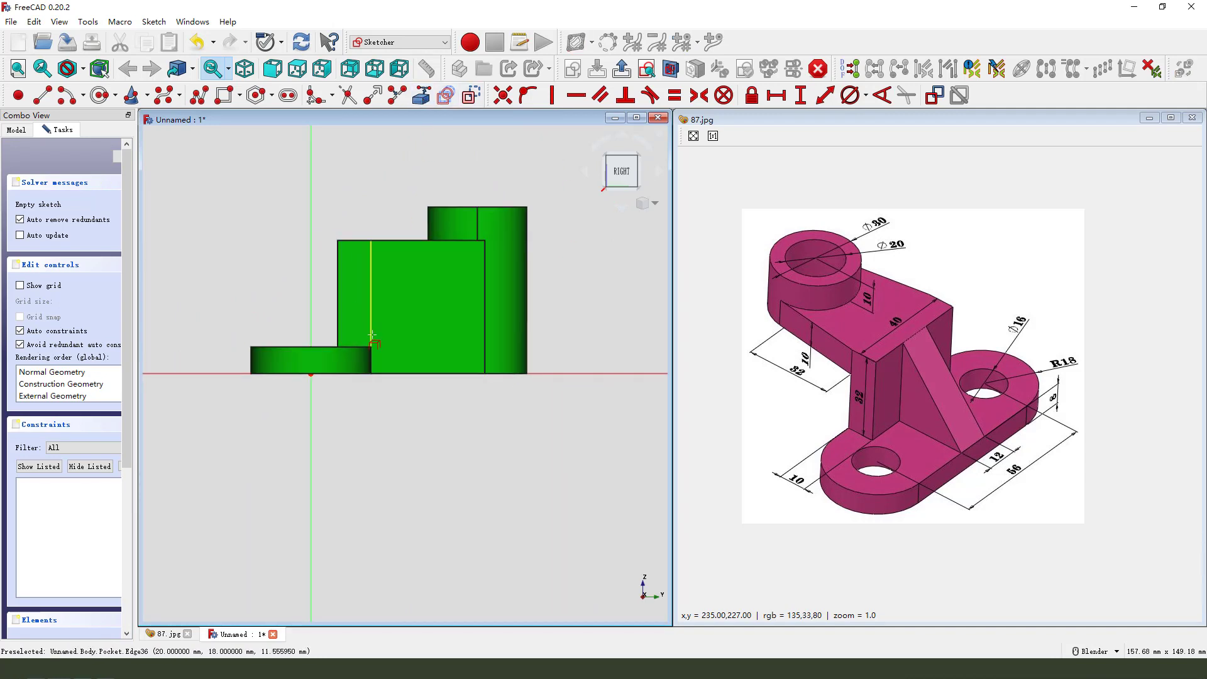
{"action": "left_click", "coordinate": [669, 70]}
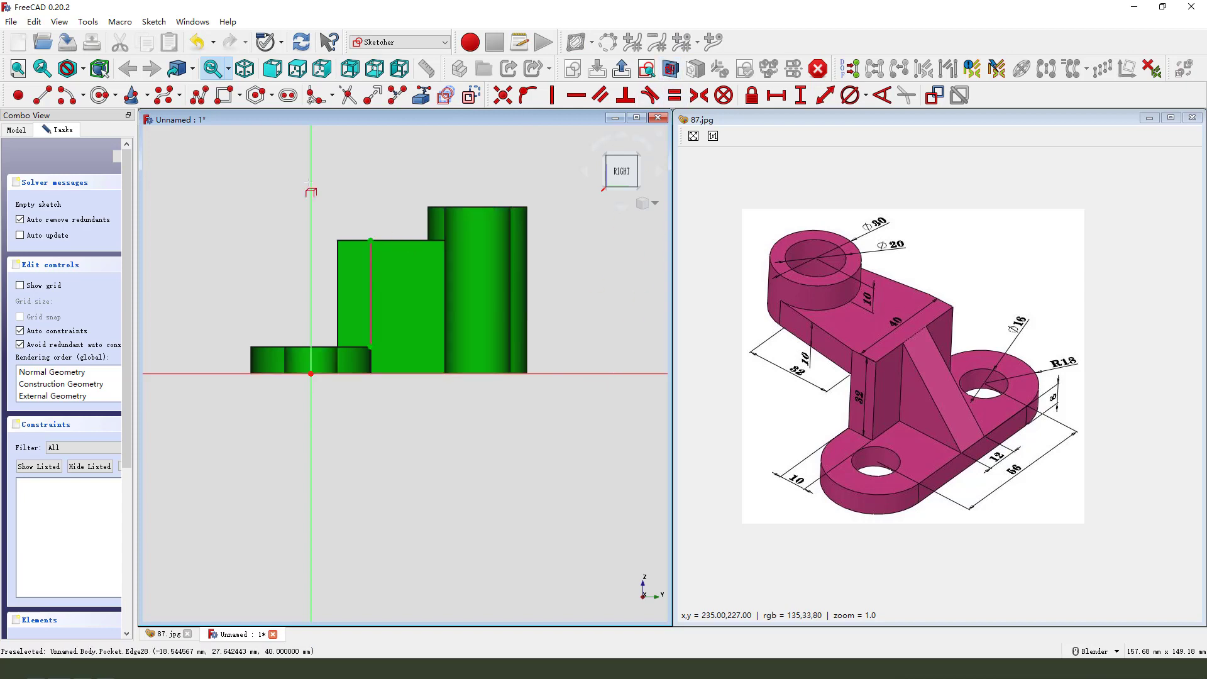
- Draw a rectangle and set its top 10 mm below the block's top
{"action": "left_click", "coordinate": [233, 97]}
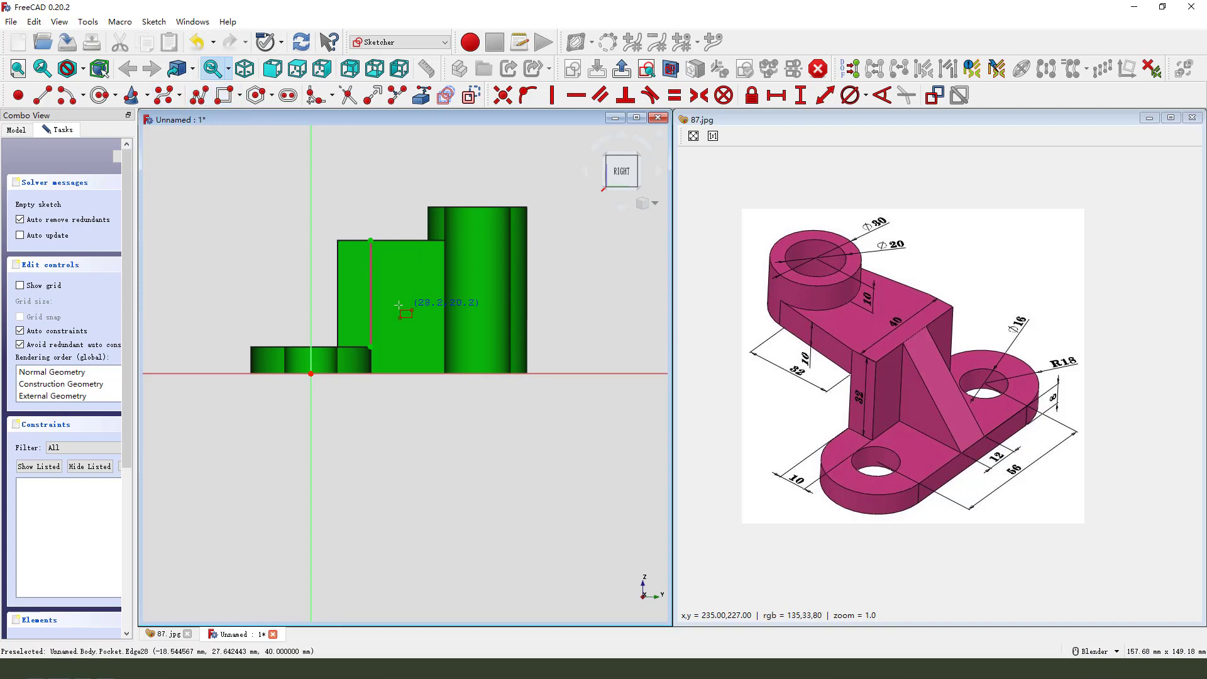
{"action": "left_click", "coordinate": [383, 271]}
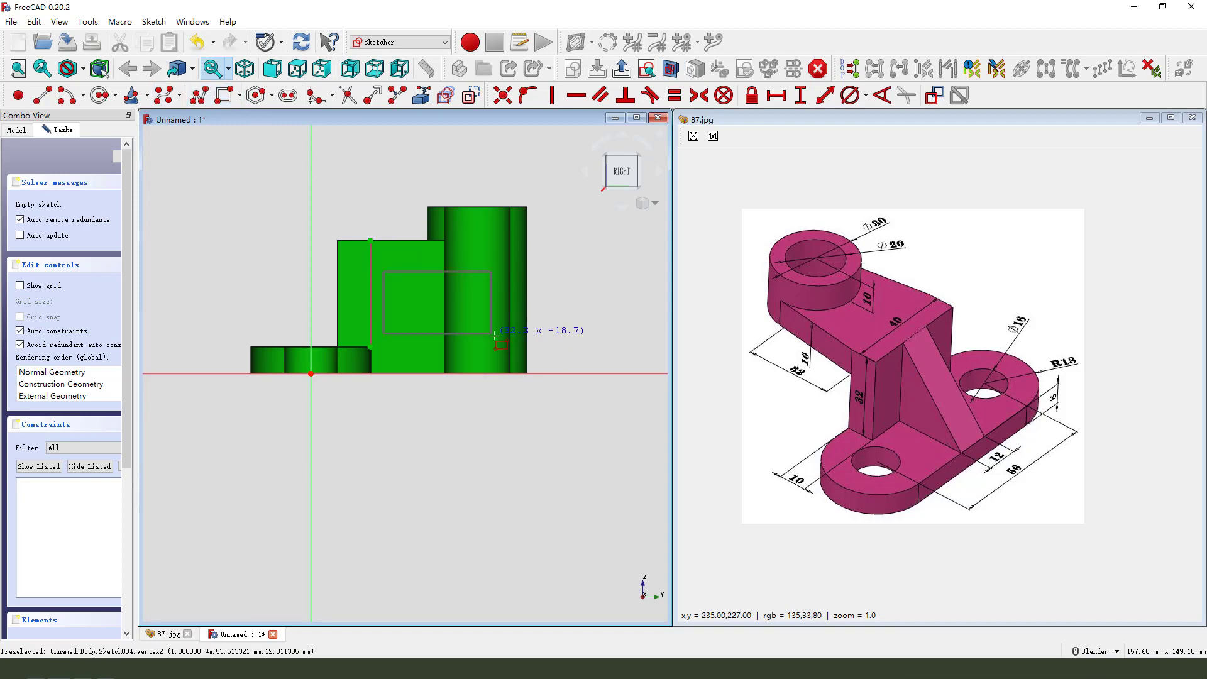
{"action": "left_click", "coordinate": [565, 373]}
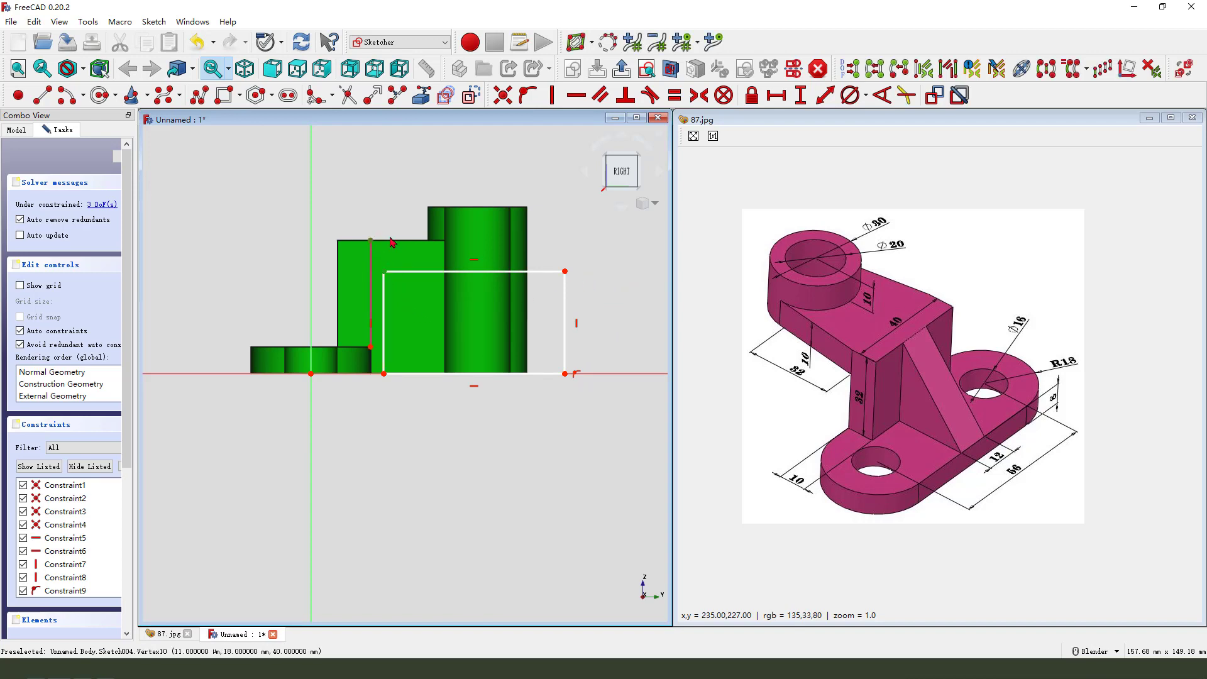
{"action": "left_click", "coordinate": [801, 98]}
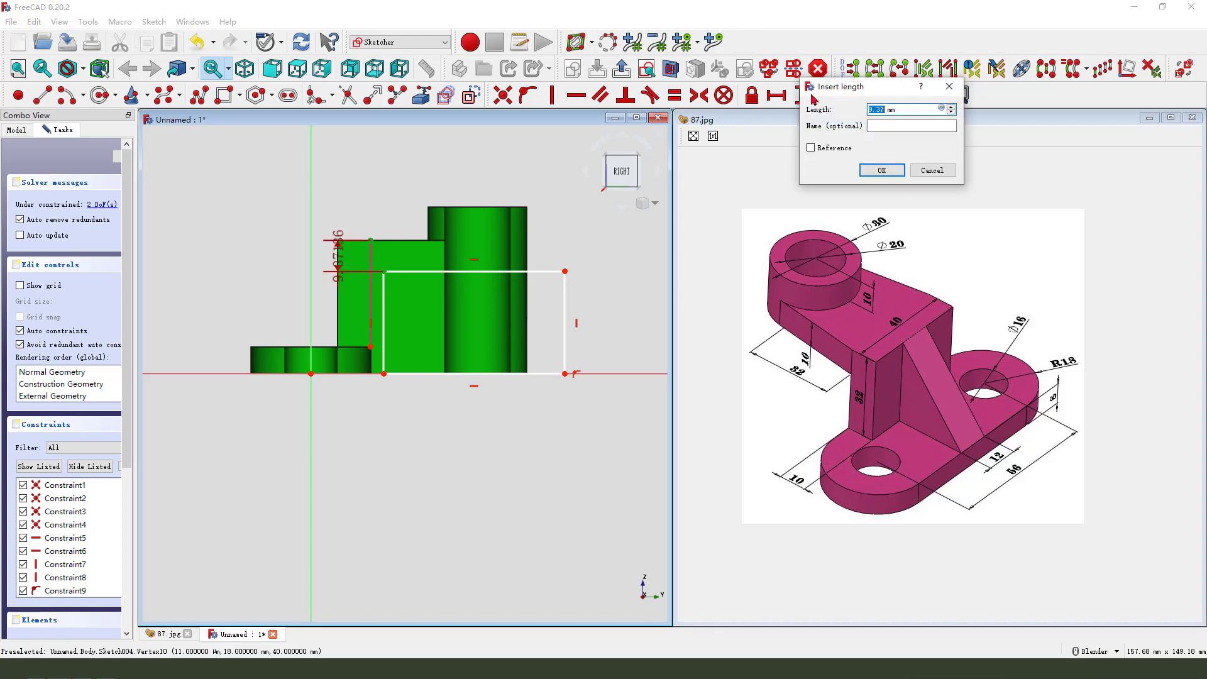
{"action": "key", "text": "Return"}
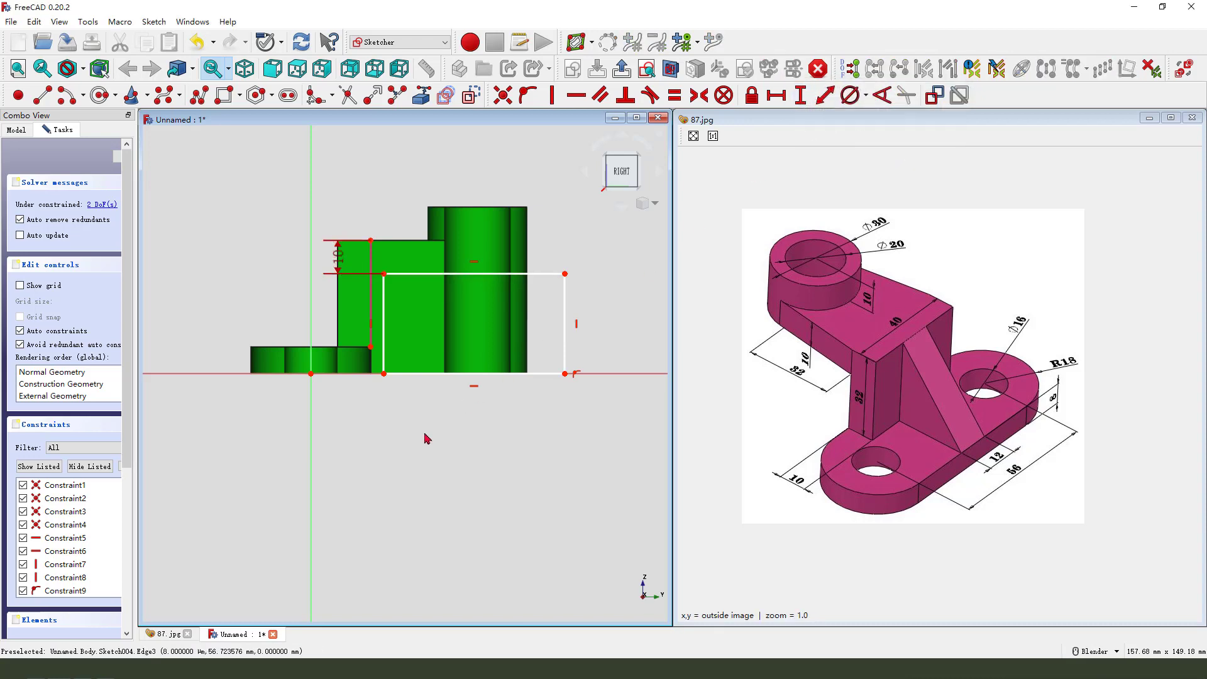
- Lock the rectangle's left edge onto the block's lower front vertex and give it a 58.17 mm width
{"action": "left_click", "coordinate": [371, 350]}
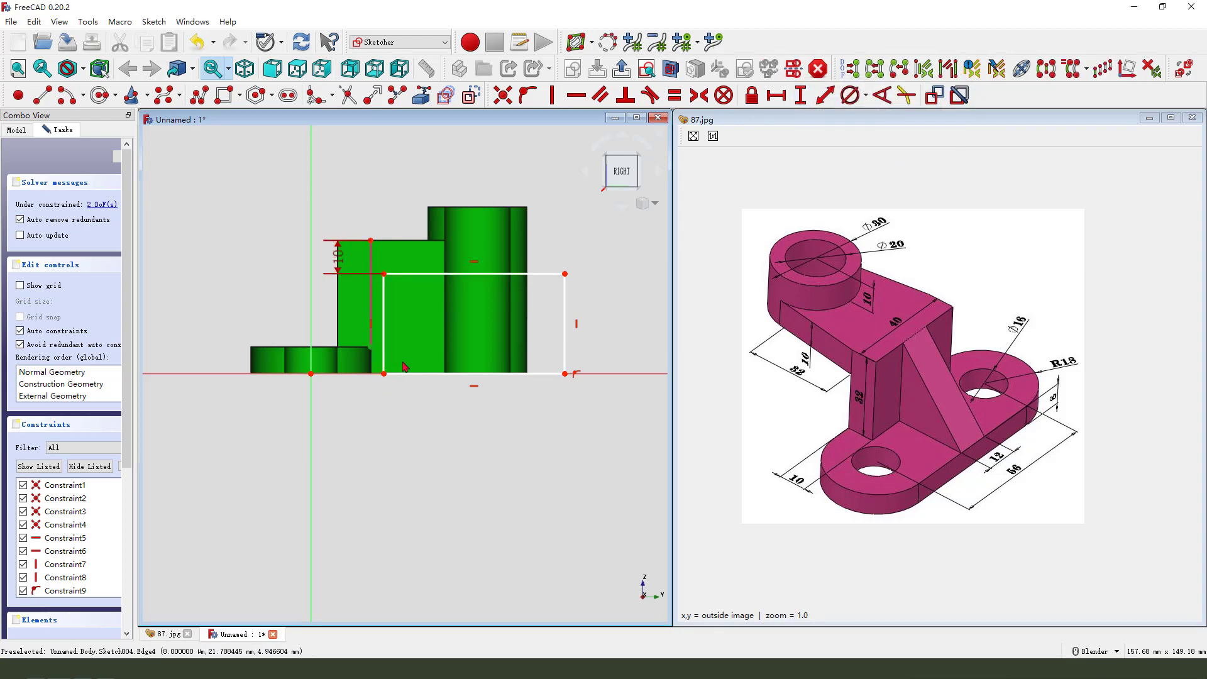
{"action": "left_click", "coordinate": [385, 338]}
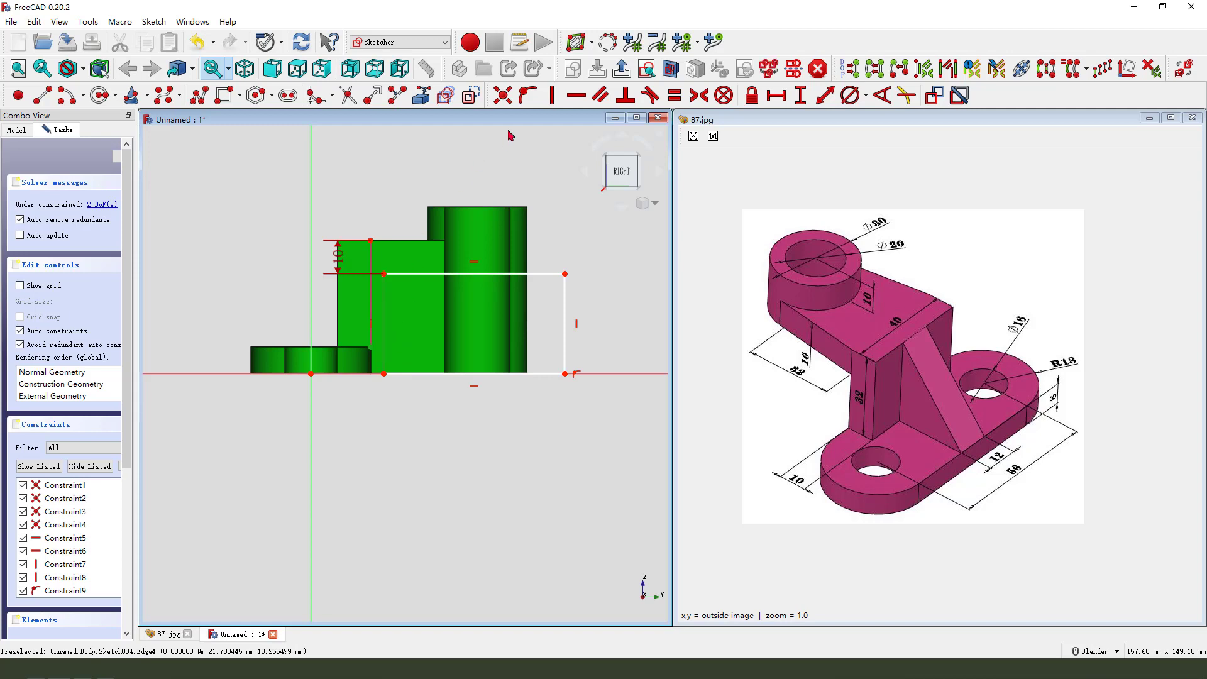
{"action": "left_click", "coordinate": [528, 95]}
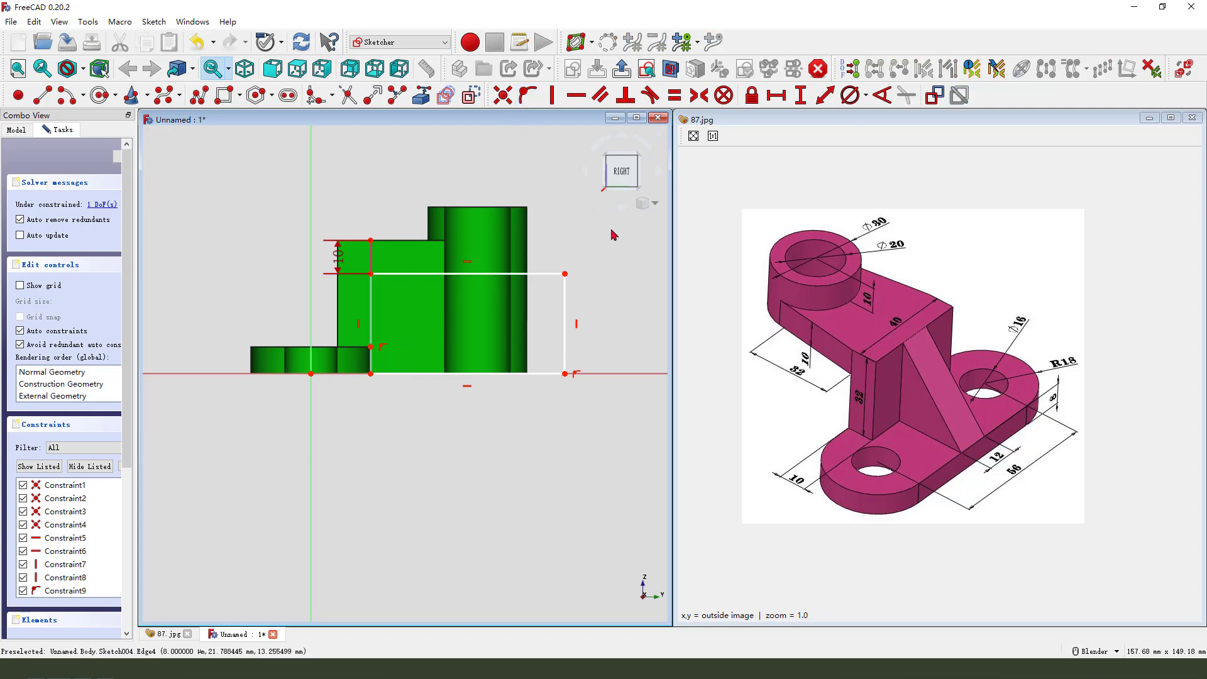
{"action": "left_click", "coordinate": [537, 376]}
{"action": "left_click", "coordinate": [777, 95]}
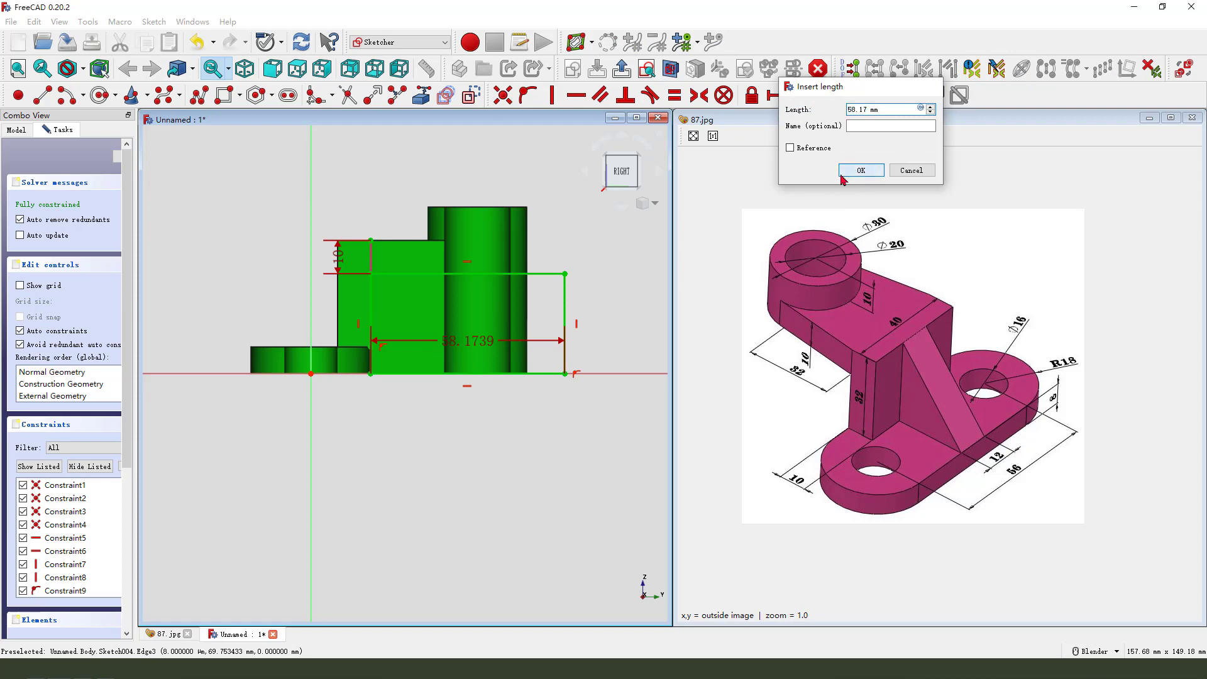
{"action": "left_click", "coordinate": [861, 169]}
{"action": "left_click_drag", "start_coordinate": [457, 345], "coordinate": [460, 431]}
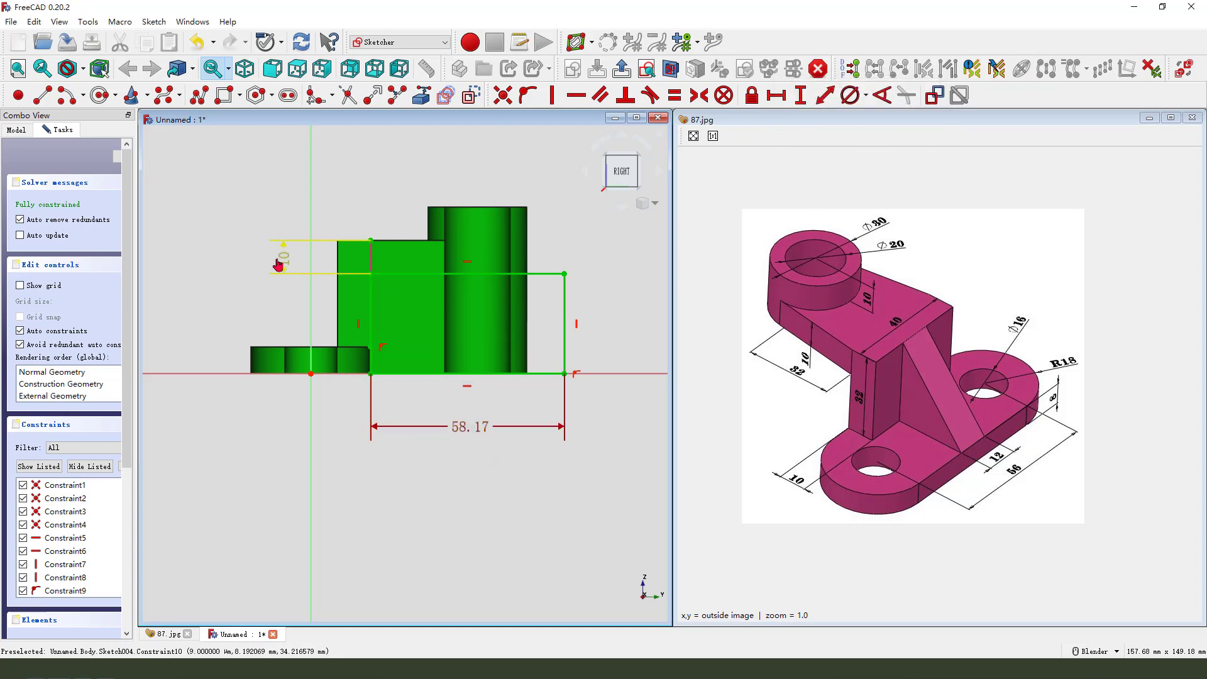
{"action": "mouse_move", "coordinate": [568, 315]}
{"action": "middle_mouse_down"}
{"action": "mouse_move", "coordinate": [587, 320]}
{"action": "mouse_move", "coordinate": [559, 306]}
{"action": "middle_mouse_up"}
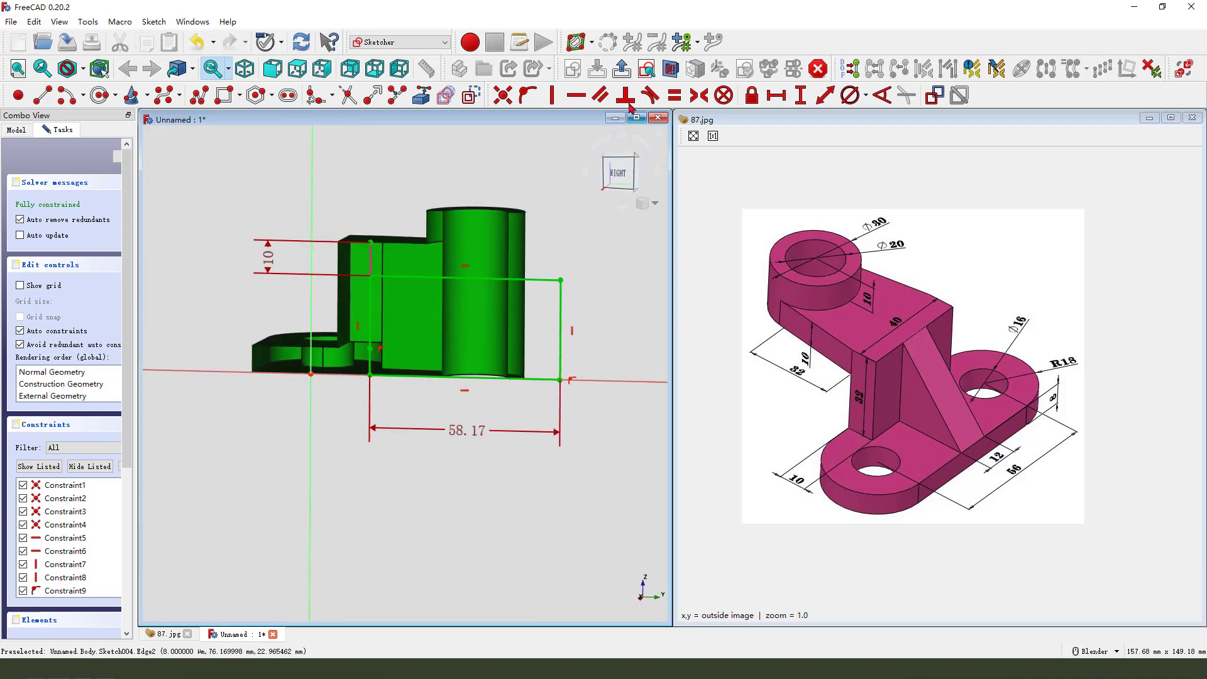
- Pocket the rectangle Through all, symmetric to plane, notching the upright below the boss
{"action": "left_click", "coordinate": [622, 69]}
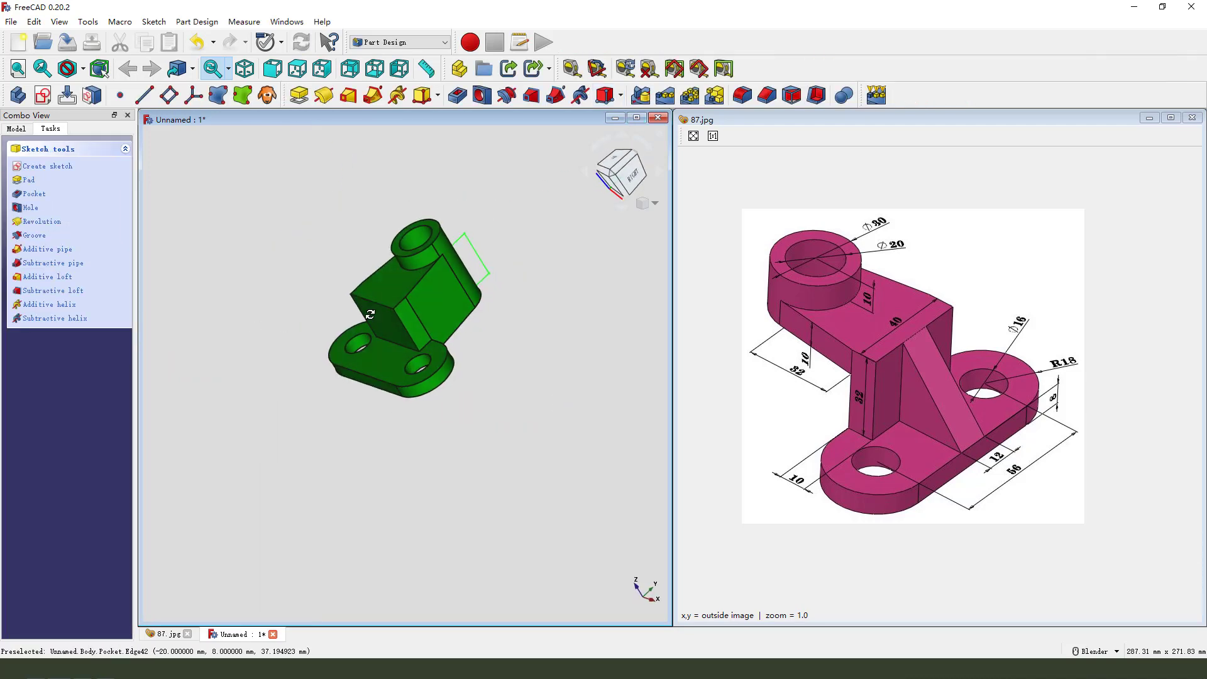
{"action": "left_click", "coordinate": [457, 95]}
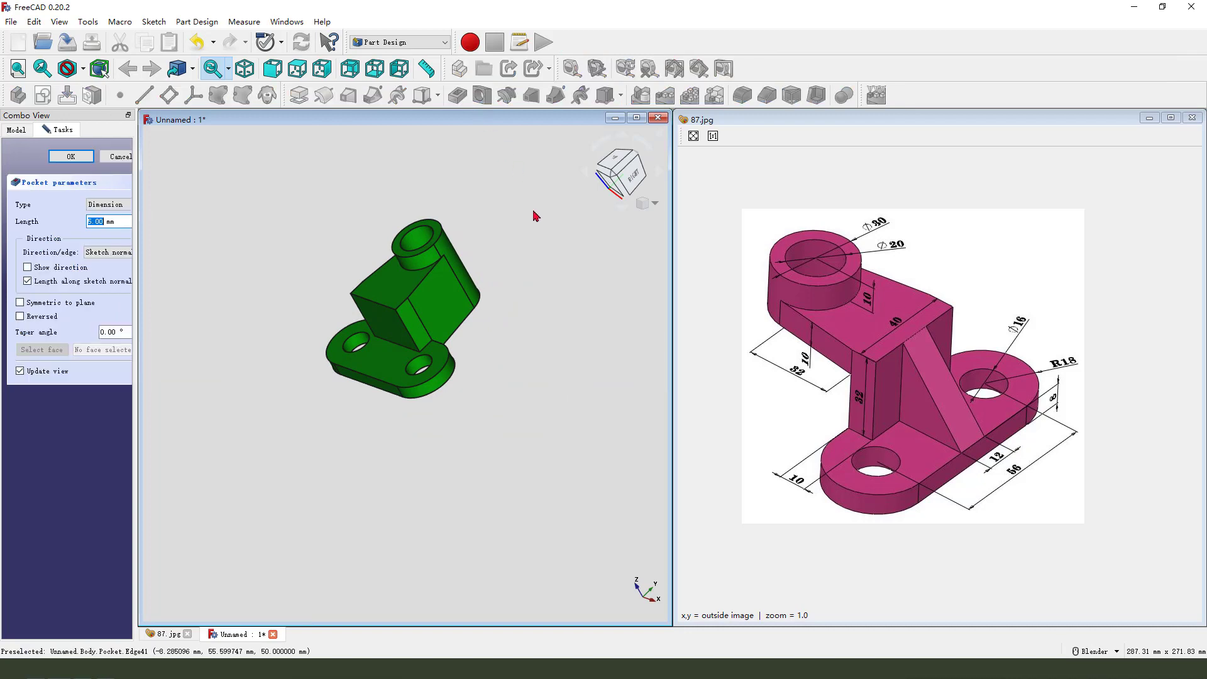
{"action": "left_click", "coordinate": [119, 207]}
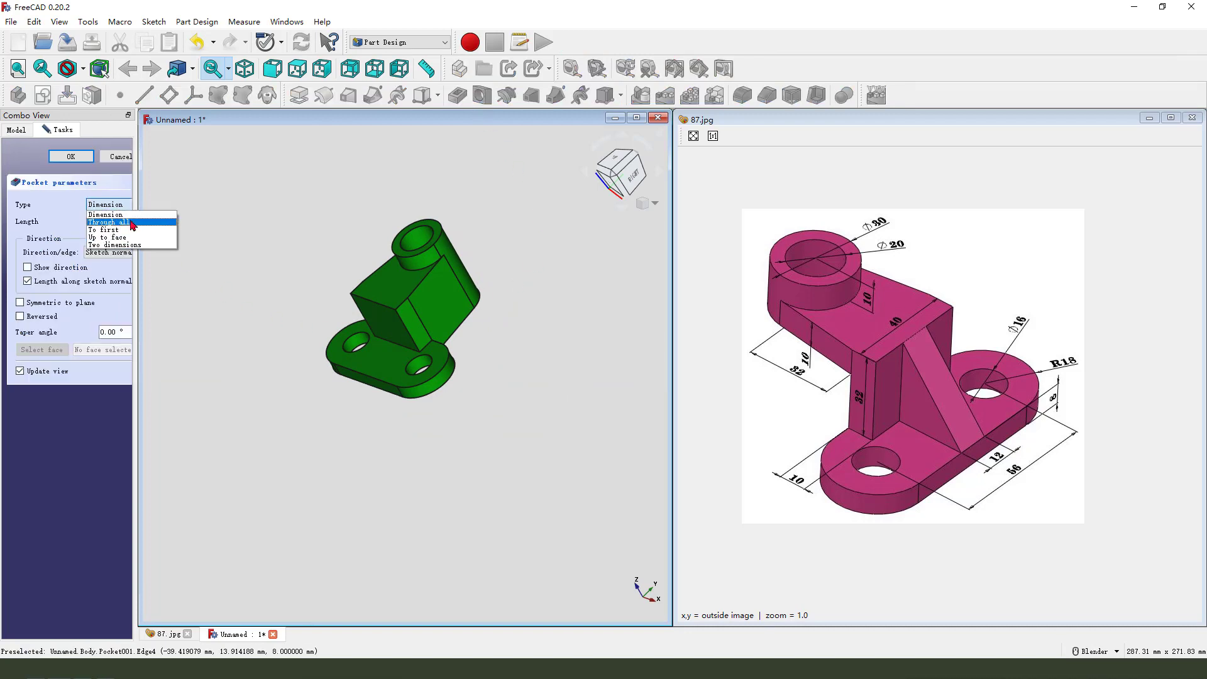
{"action": "left_click", "coordinate": [132, 223]}
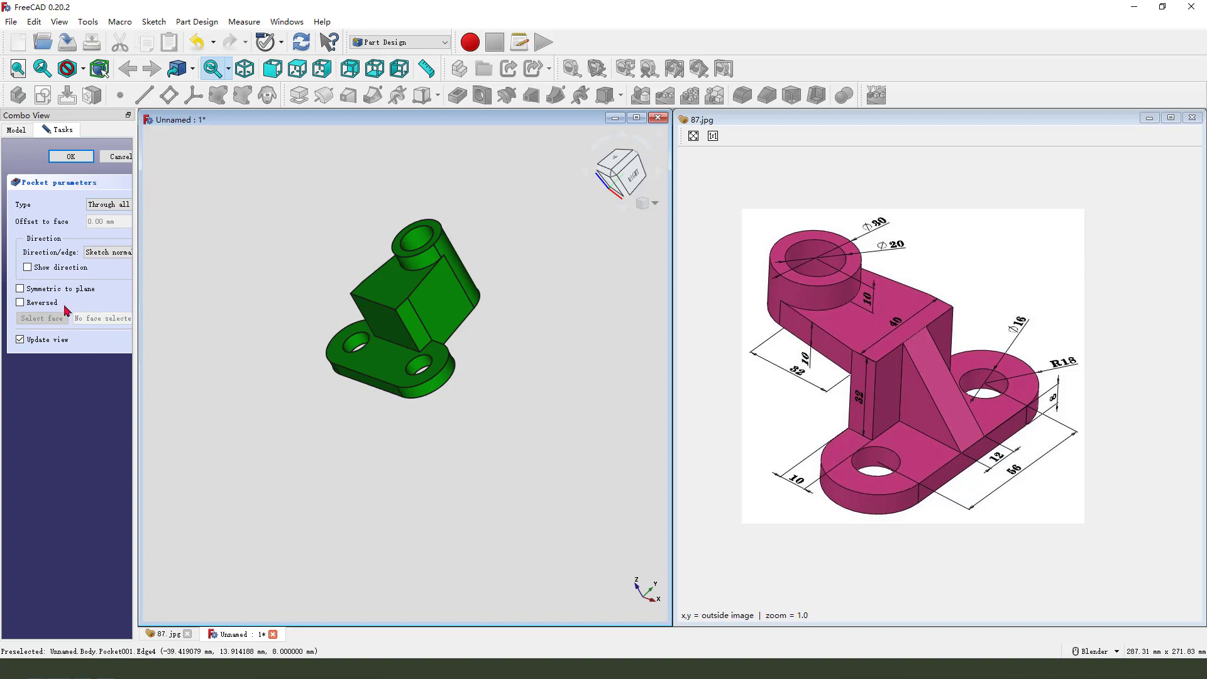
{"action": "left_click", "coordinate": [21, 290]}
{"action": "middle_click_drag", "start_coordinate": [378, 314], "coordinate": [275, 244]}
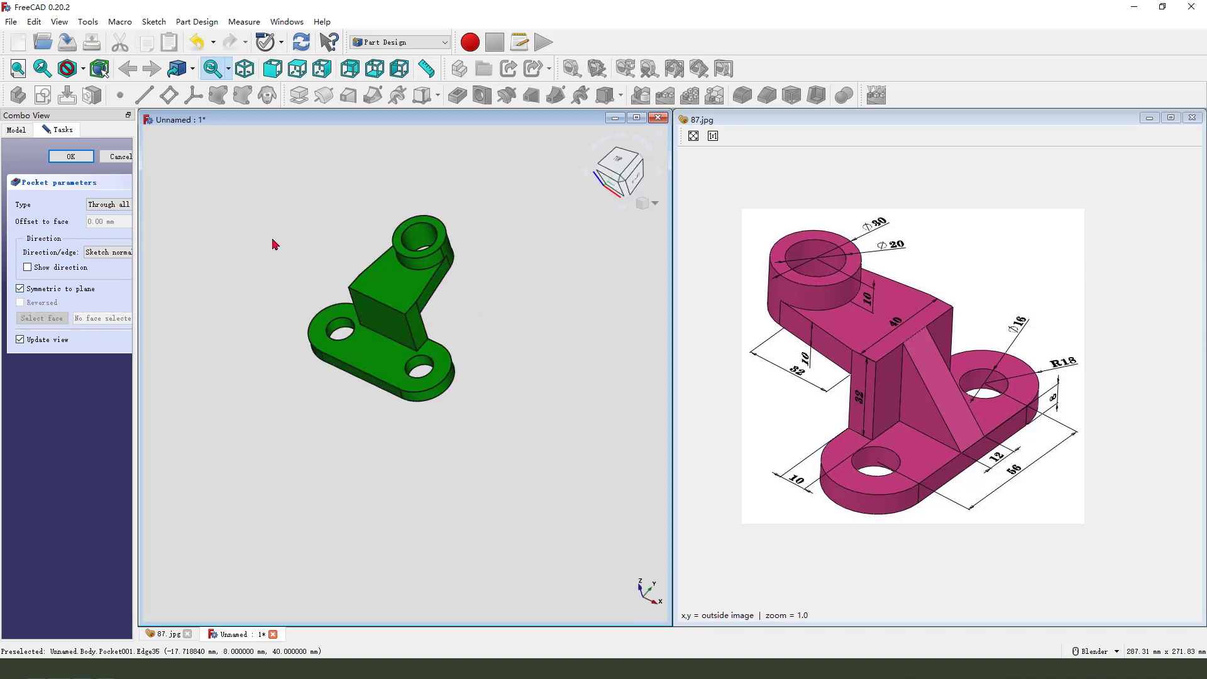
{"action": "left_click", "coordinate": [71, 156]}
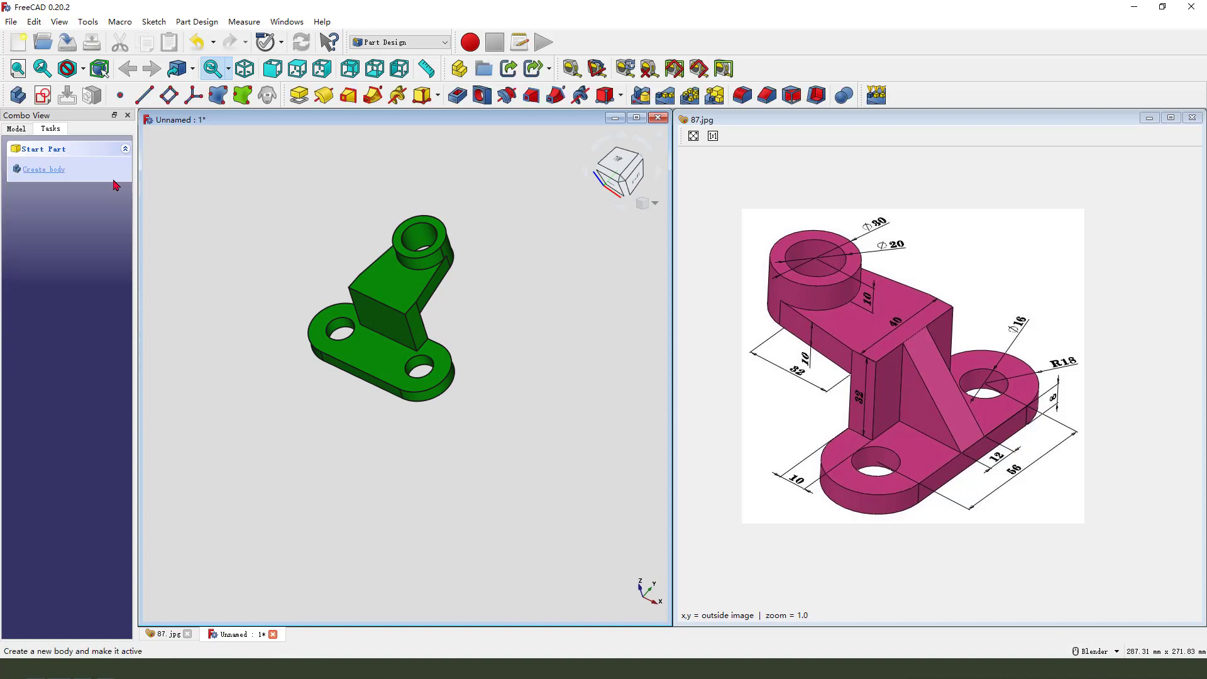
{"action": "middle_click_drag", "start_coordinate": [452, 371], "coordinate": [491, 437]}
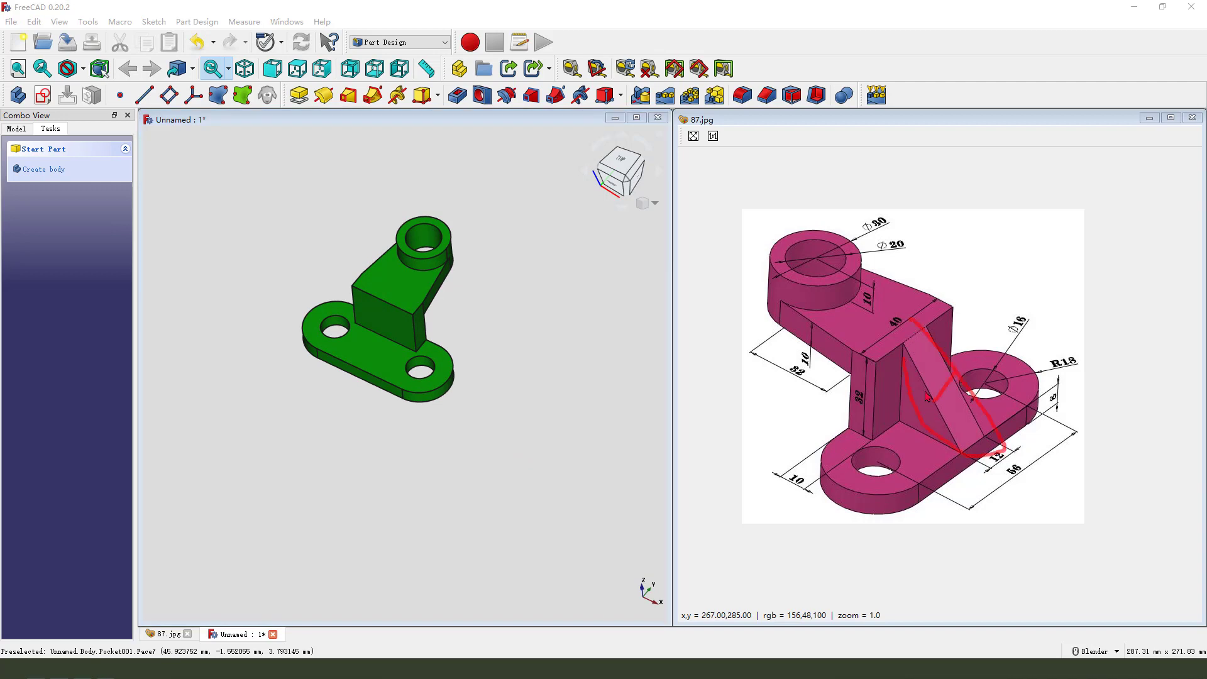
- Start a rib sketch on the YZ plane with section view enabled
{"action": "left_click", "coordinate": [50, 99]}
{"action": "mouse_move", "coordinate": [315, 369]}
{"action": "middle_mouse_down"}
{"action": "mouse_move", "coordinate": [318, 398]}
{"action": "mouse_move", "coordinate": [298, 400]}
{"action": "middle_mouse_up"}
{"action": "left_click", "coordinate": [242, 358]}
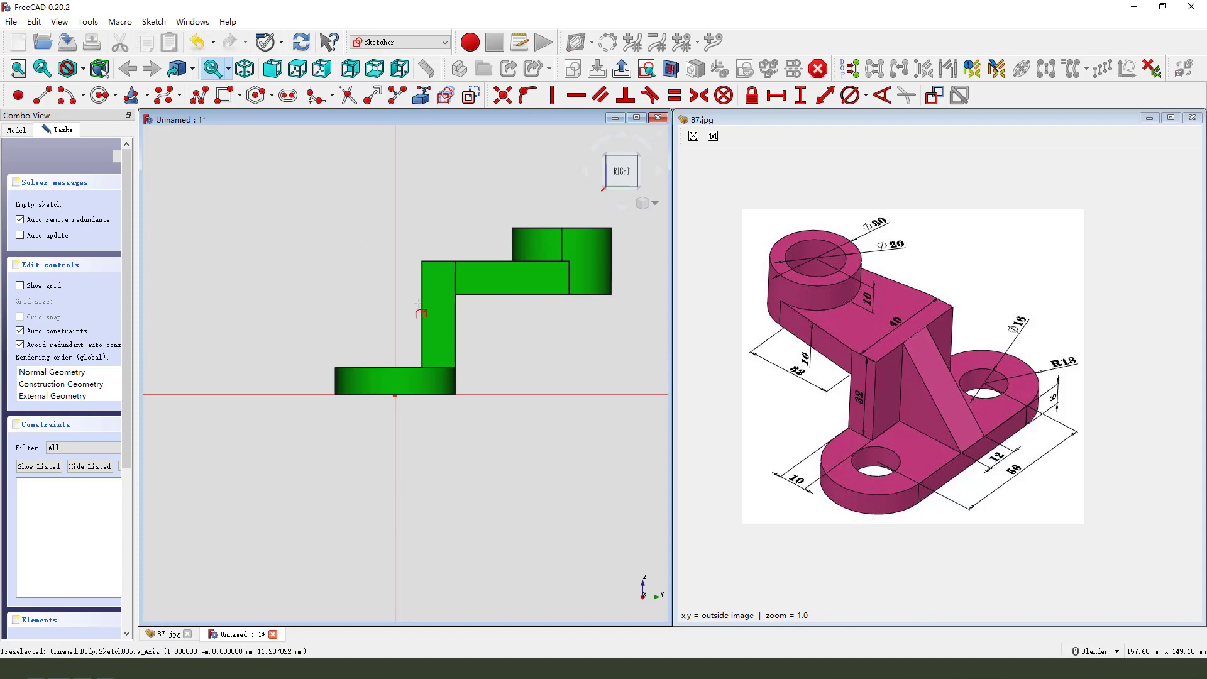
{"action": "scroll", "coordinate": [329, 353], "scroll_direction": "up", "scroll_amount": 1}
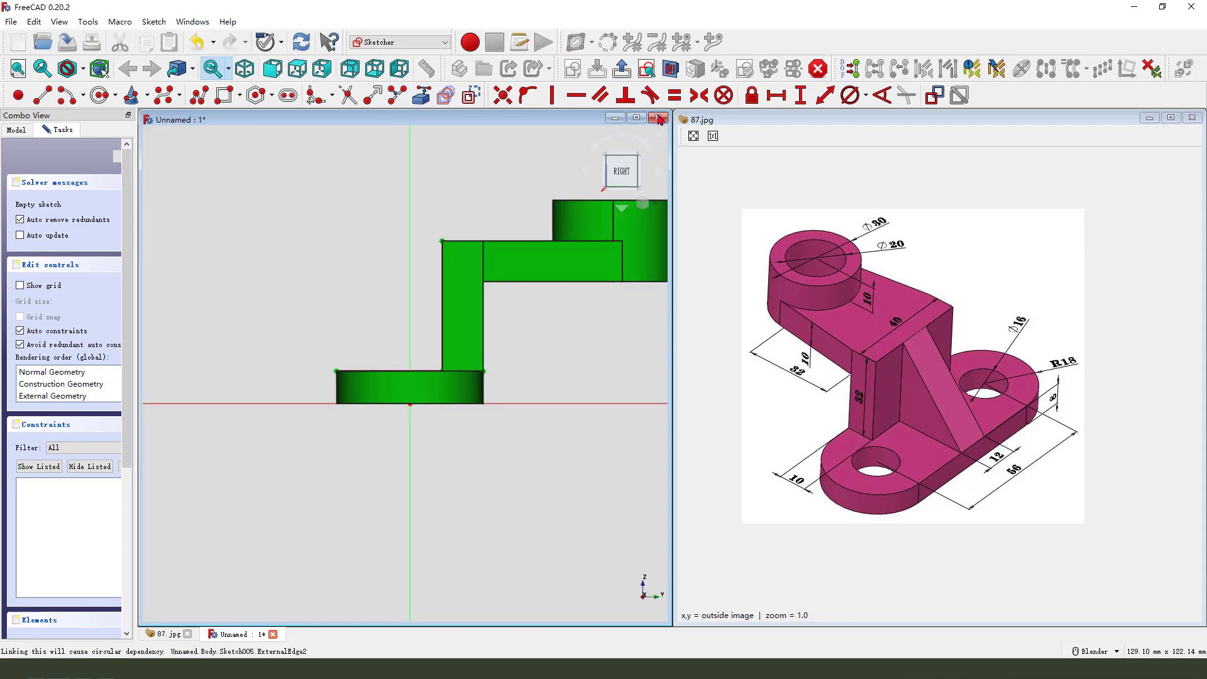
{"action": "left_click", "coordinate": [671, 68]}
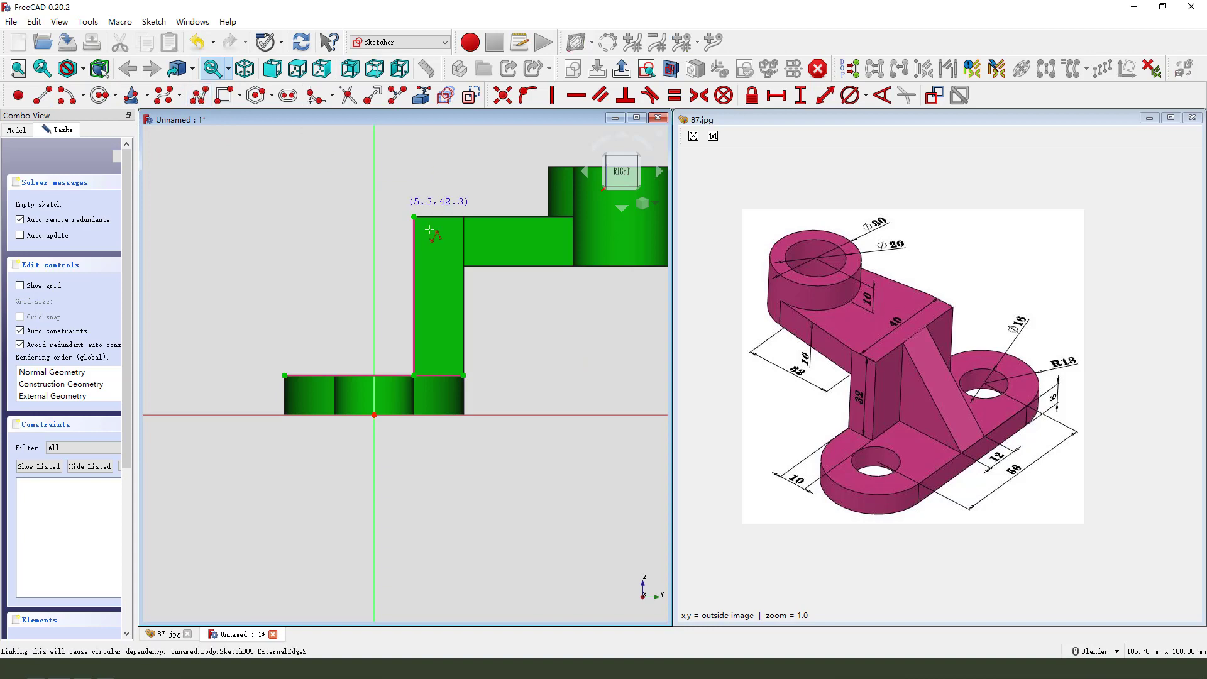
- Draw a closed triangle from the block's top corner down to the base, then close the sketch
{"action": "left_click", "coordinate": [415, 217]}
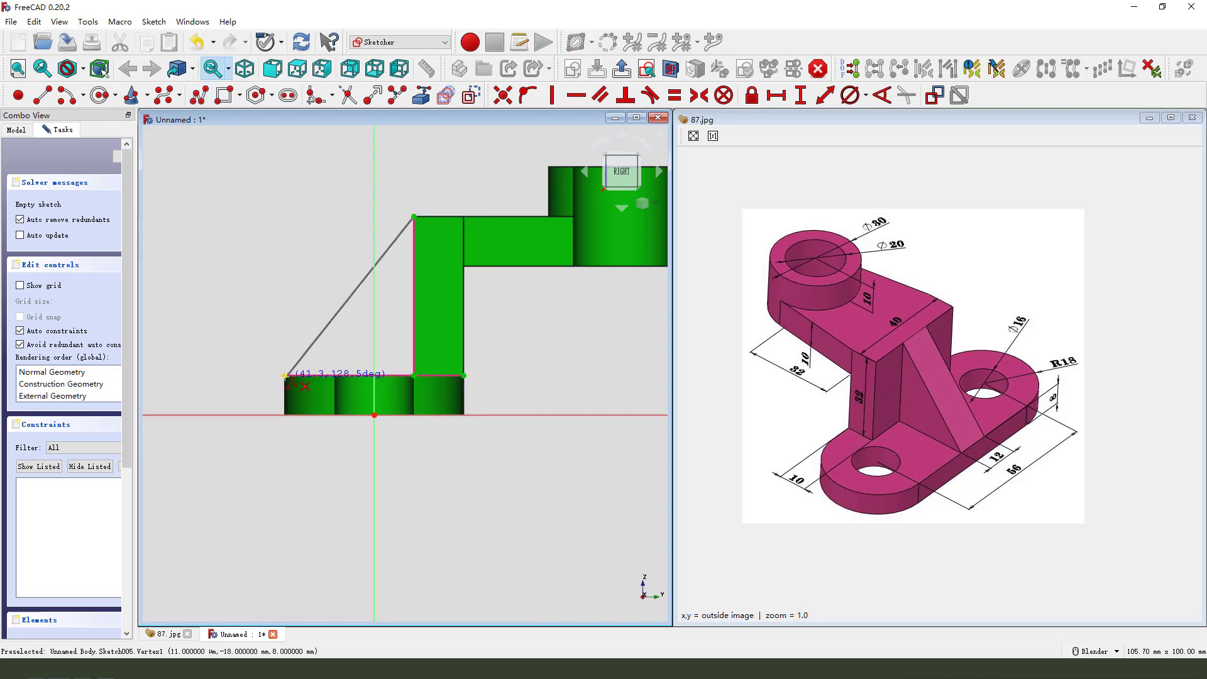
{"action": "left_click", "coordinate": [286, 376]}
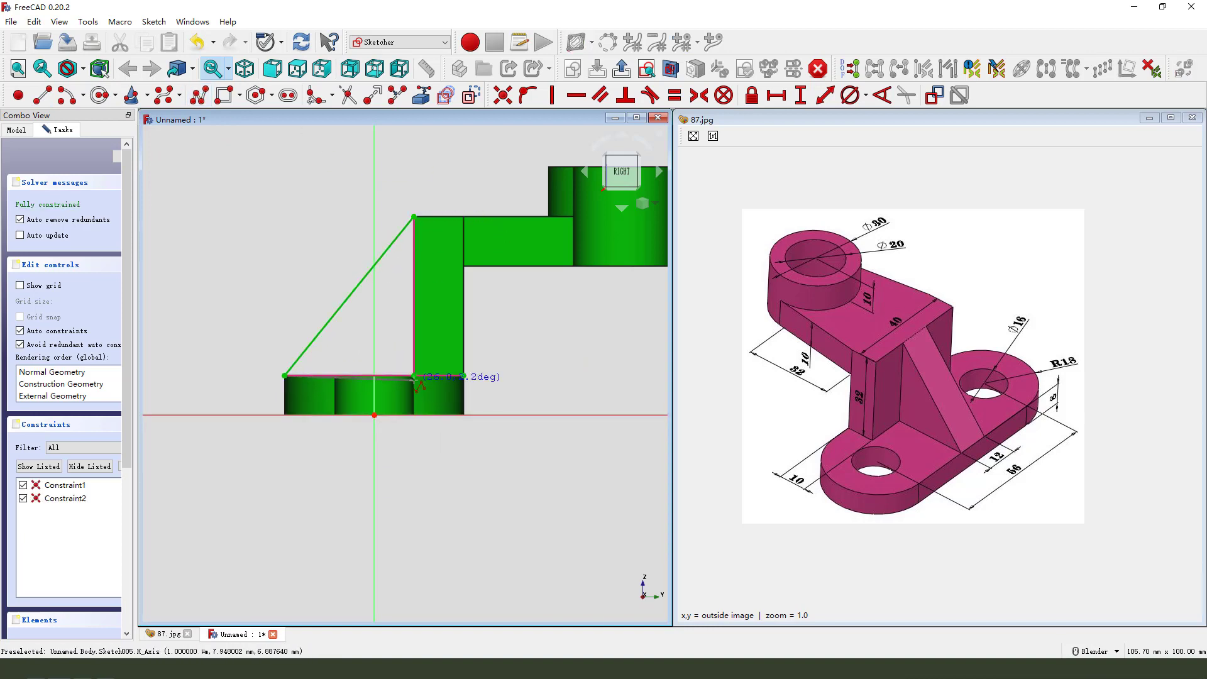
{"action": "left_click", "coordinate": [414, 376]}
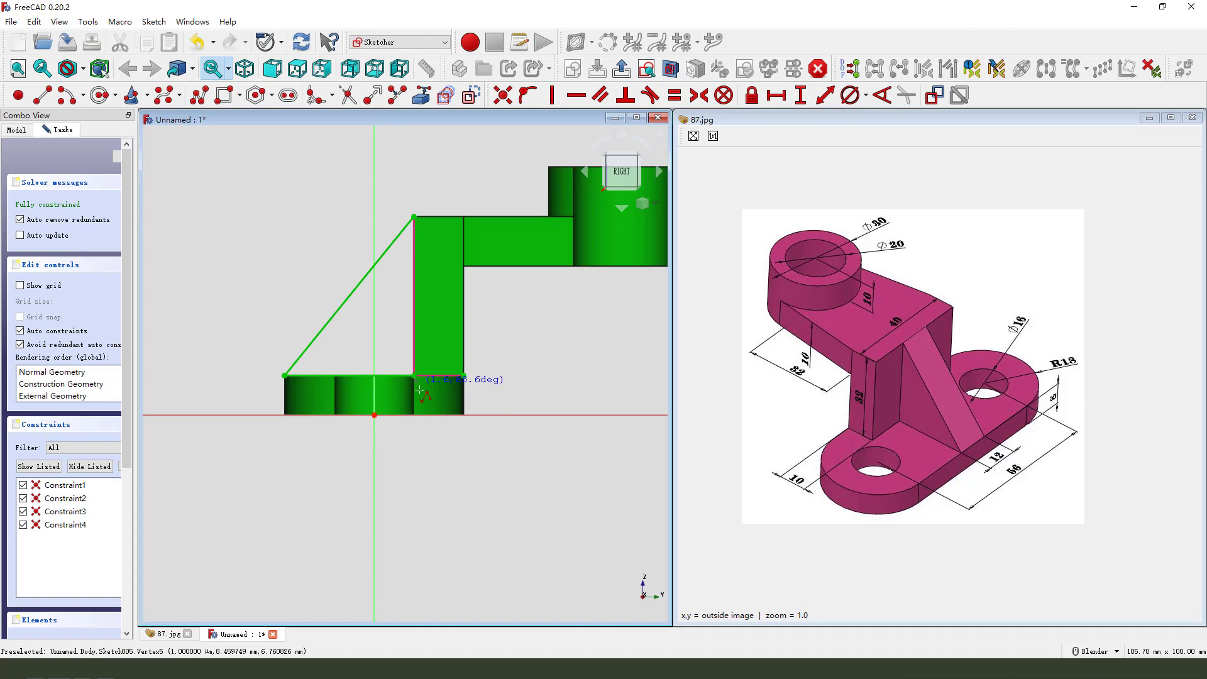
{"action": "left_click", "coordinate": [414, 218]}
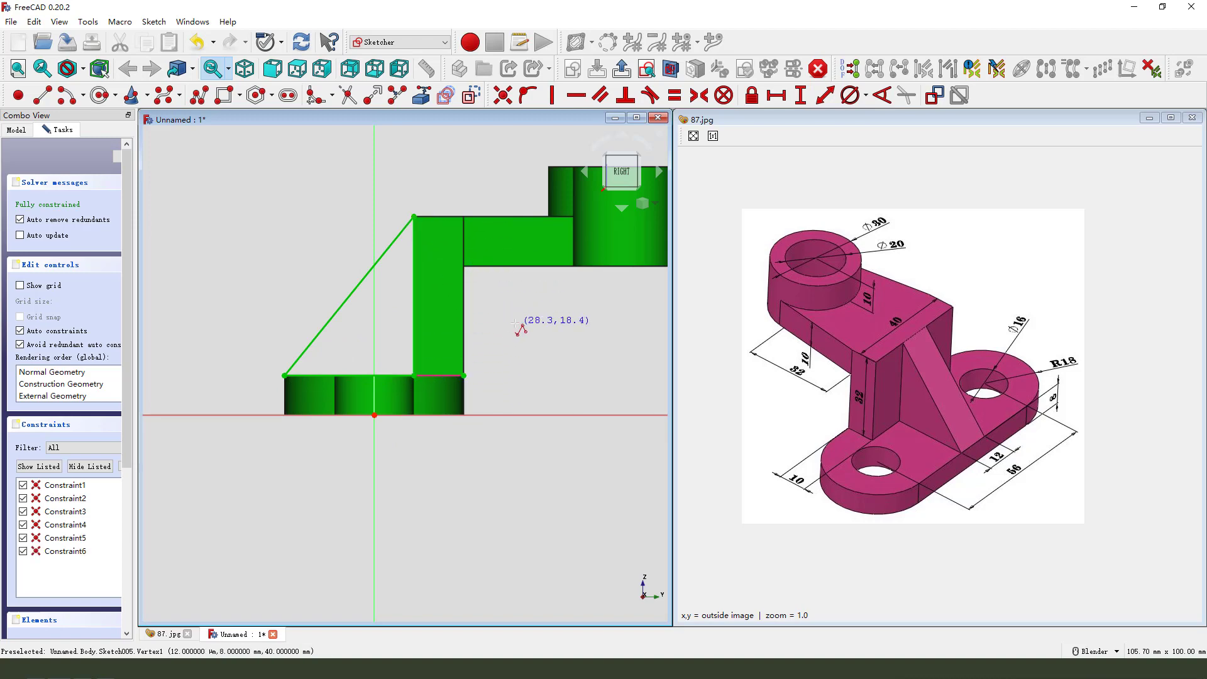
{"action": "left_click", "coordinate": [621, 69]}
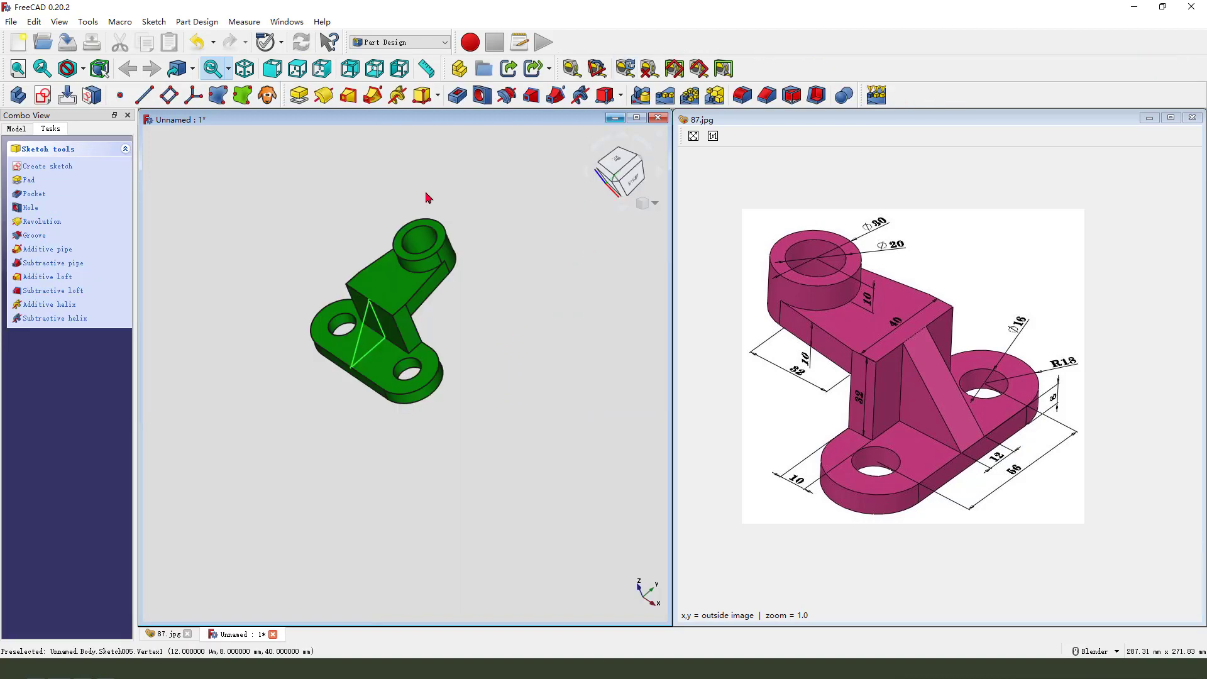
- Pad the triangle 12 mm symmetric to plane into the rib
{"action": "left_click", "coordinate": [299, 95]}
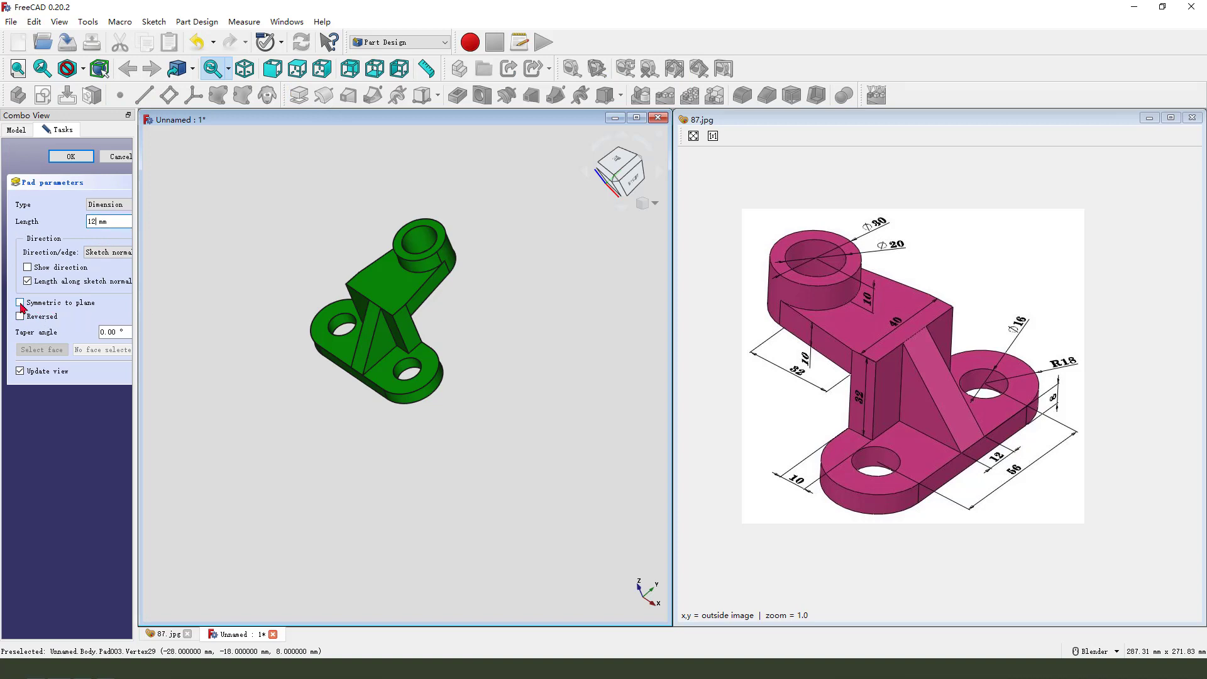
{"action": "left_click", "coordinate": [20, 303]}
{"action": "middle_click_drag", "start_coordinate": [427, 403], "coordinate": [402, 352]}
{"action": "left_click", "coordinate": [71, 156]}
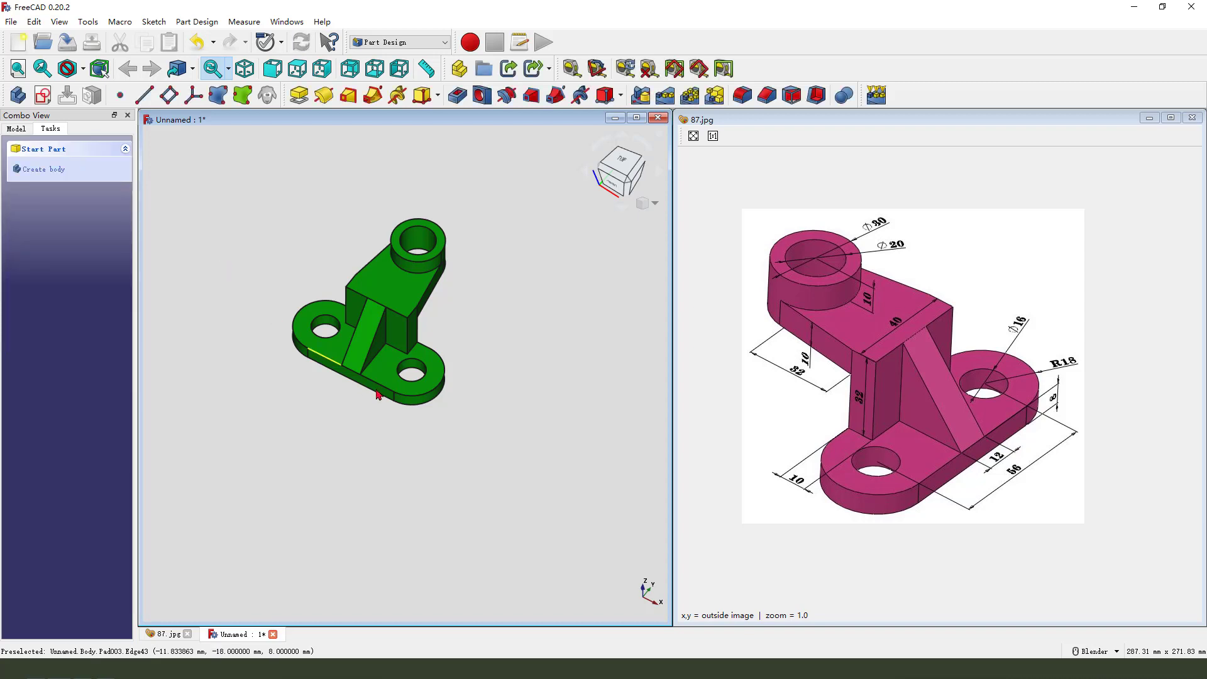
{"action": "middle_click_drag", "start_coordinate": [427, 396], "coordinate": [402, 365]}
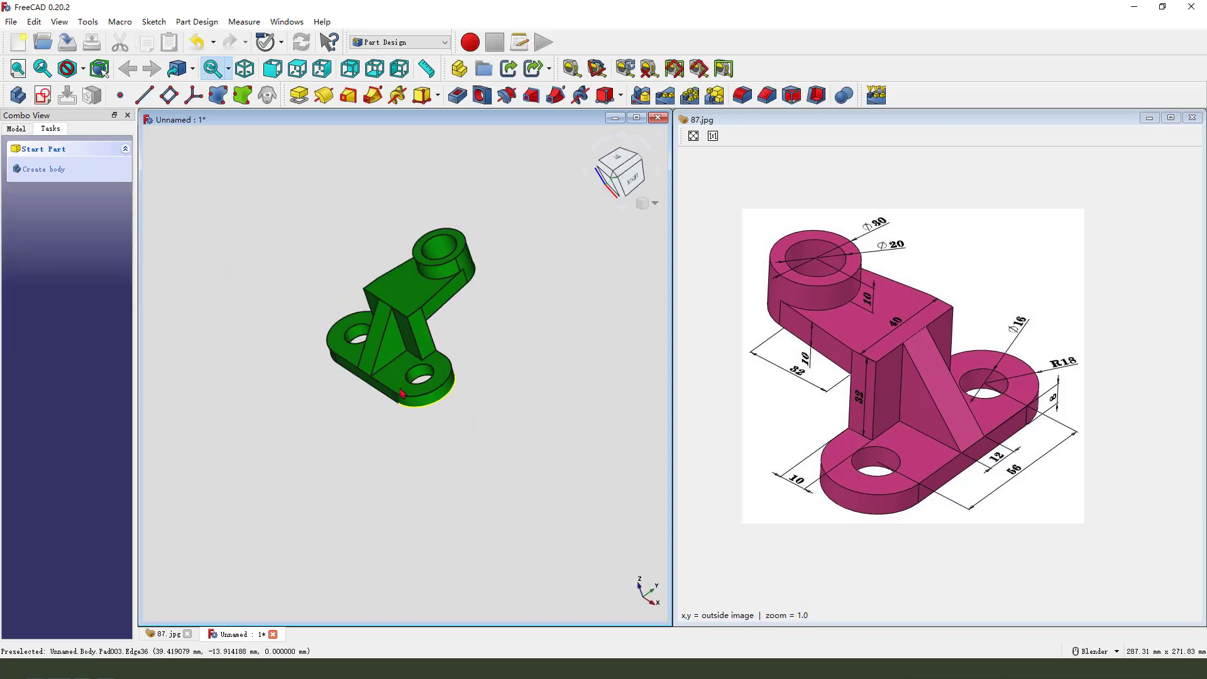
- Maximize the 3D view, switch to isometric, and zoom in
{"action": "left_click", "coordinate": [635, 118]}
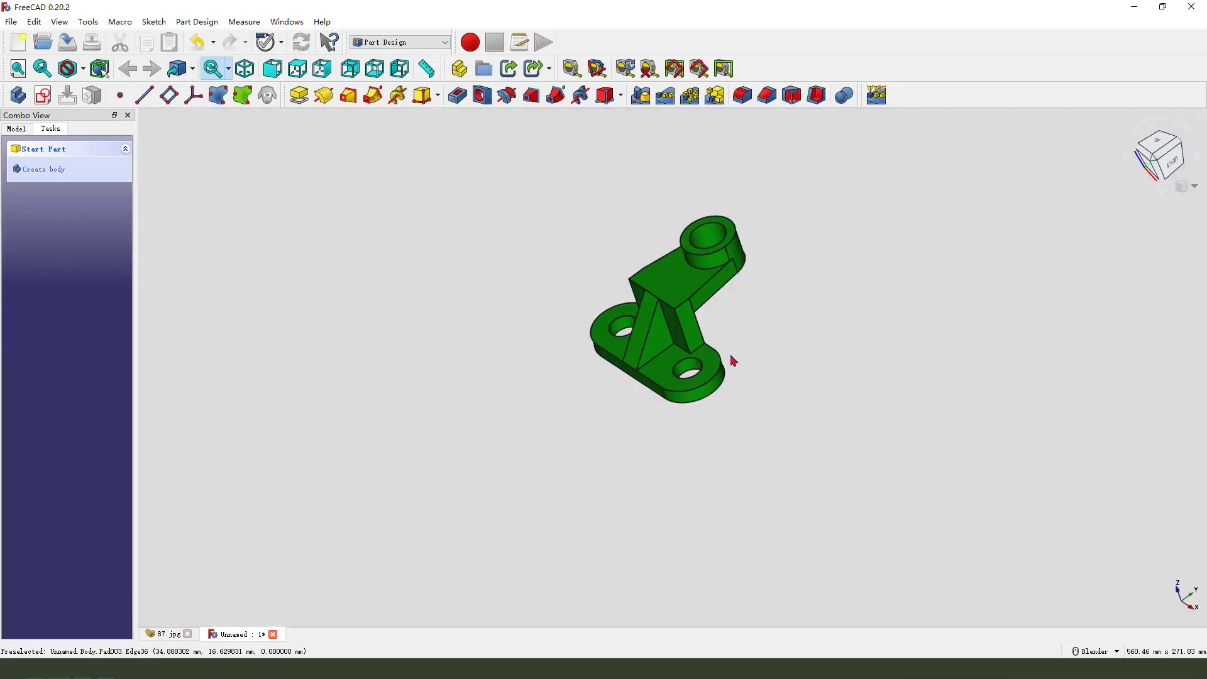
{"action": "key", "text": "0"}
{"action": "scroll", "coordinate": [790, 305], "scroll_direction": "up", "scroll_amount": 4}
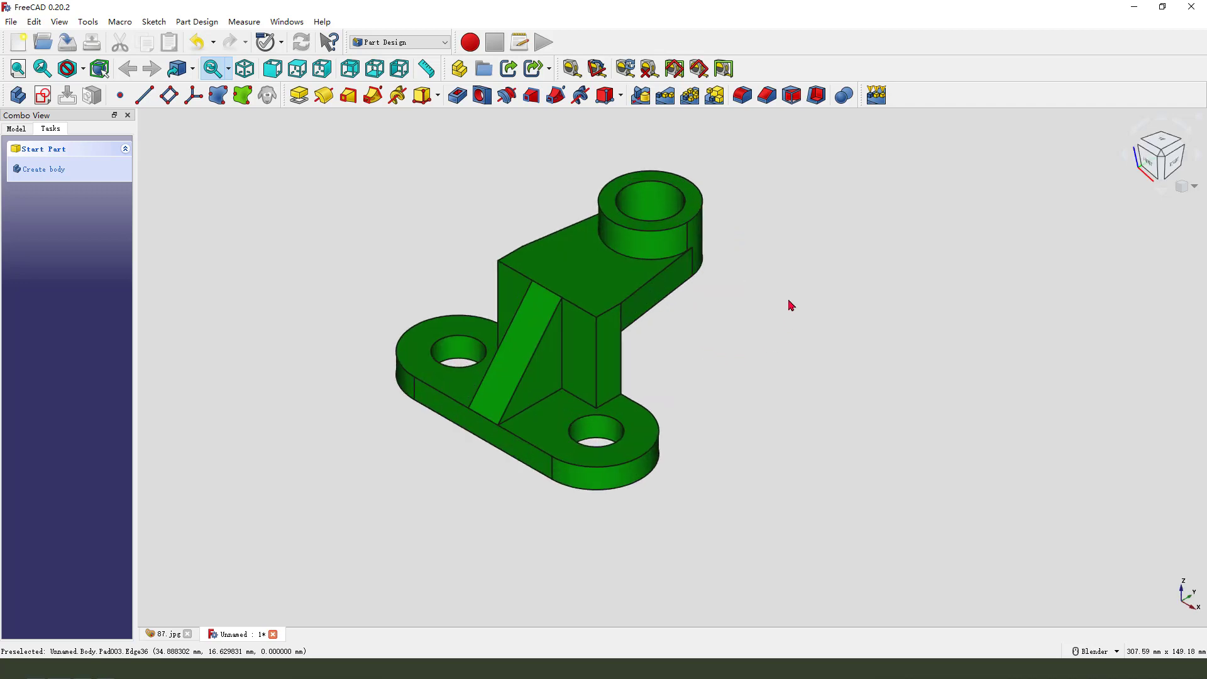
- Set the Body's shape colour to orange (#ffaa00) in its Appearance settings
{"action": "left_click", "coordinate": [15, 129]}
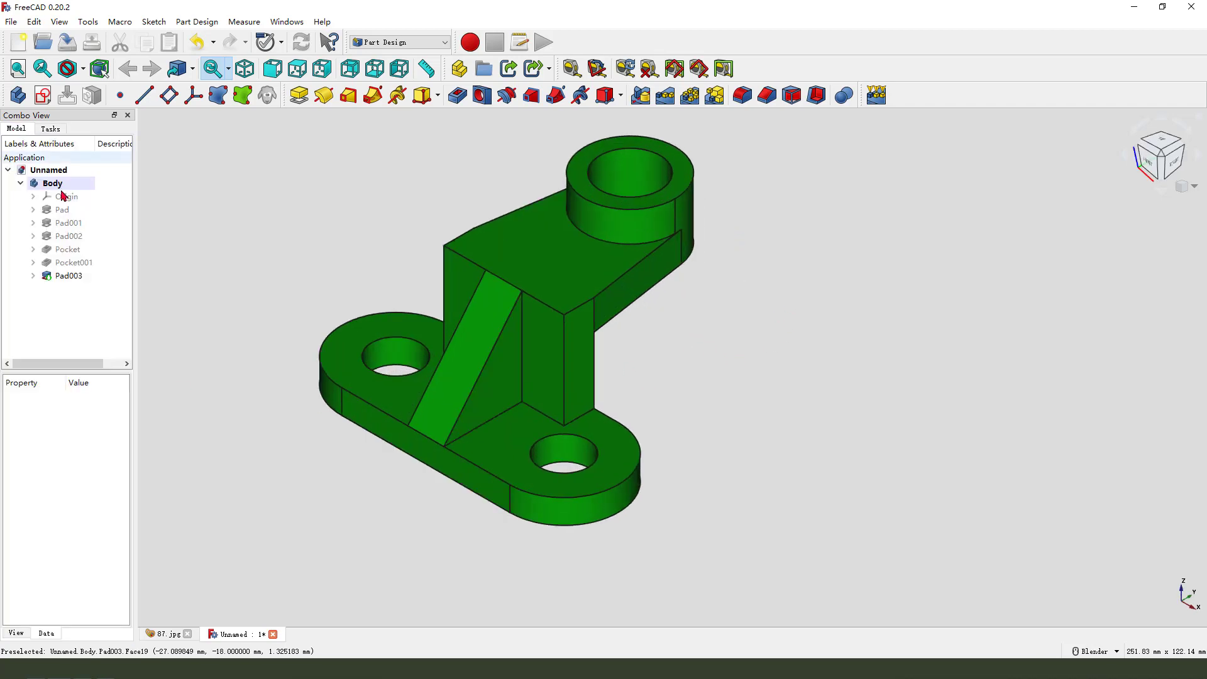
{"action": "right_click", "coordinate": [63, 184]}
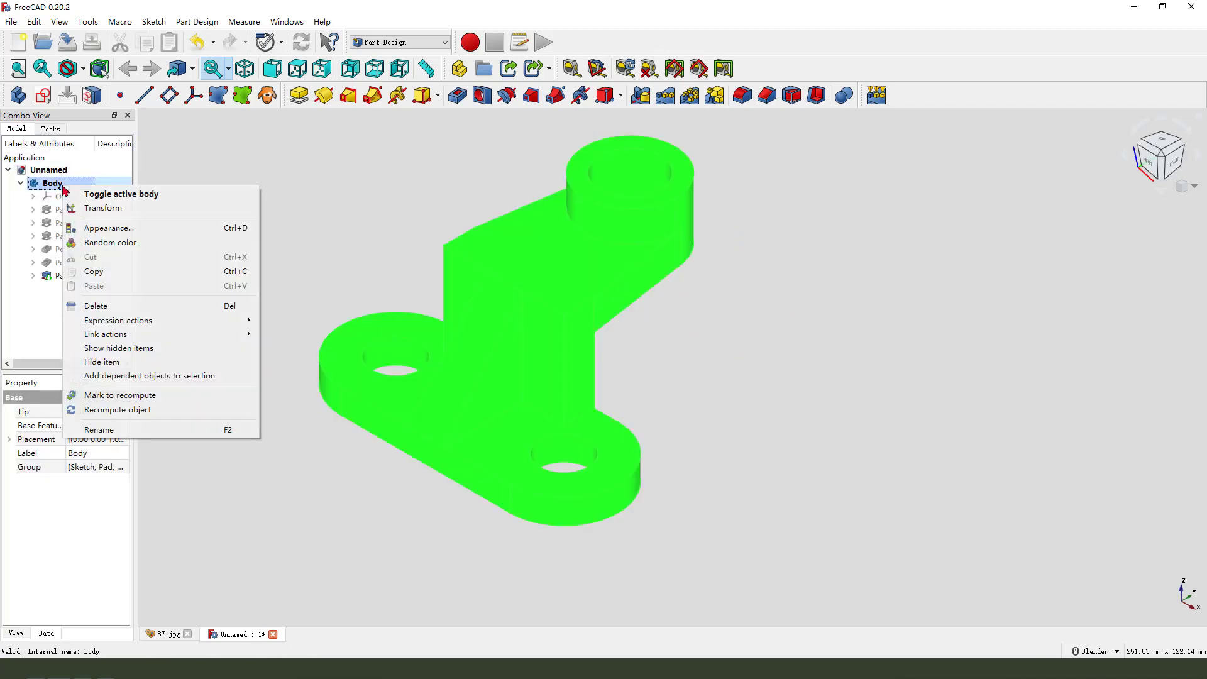
{"action": "left_click", "coordinate": [114, 233]}
{"action": "left_click", "coordinate": [114, 268]}
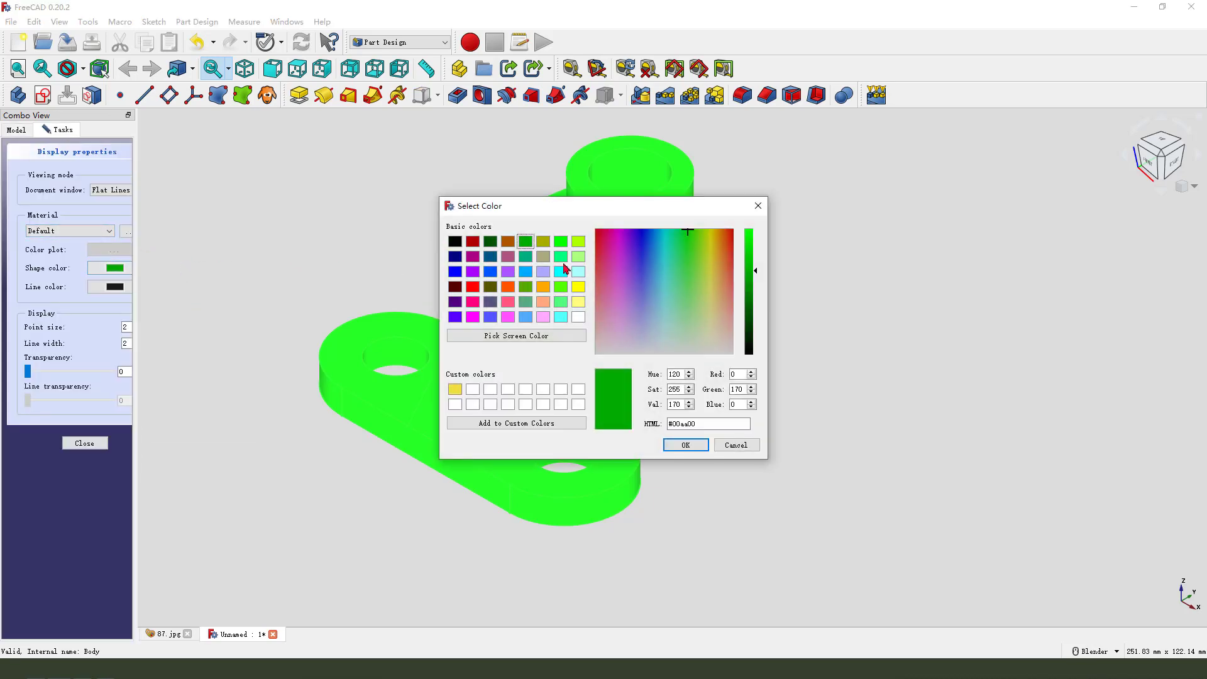
{"action": "left_click", "coordinate": [543, 288]}
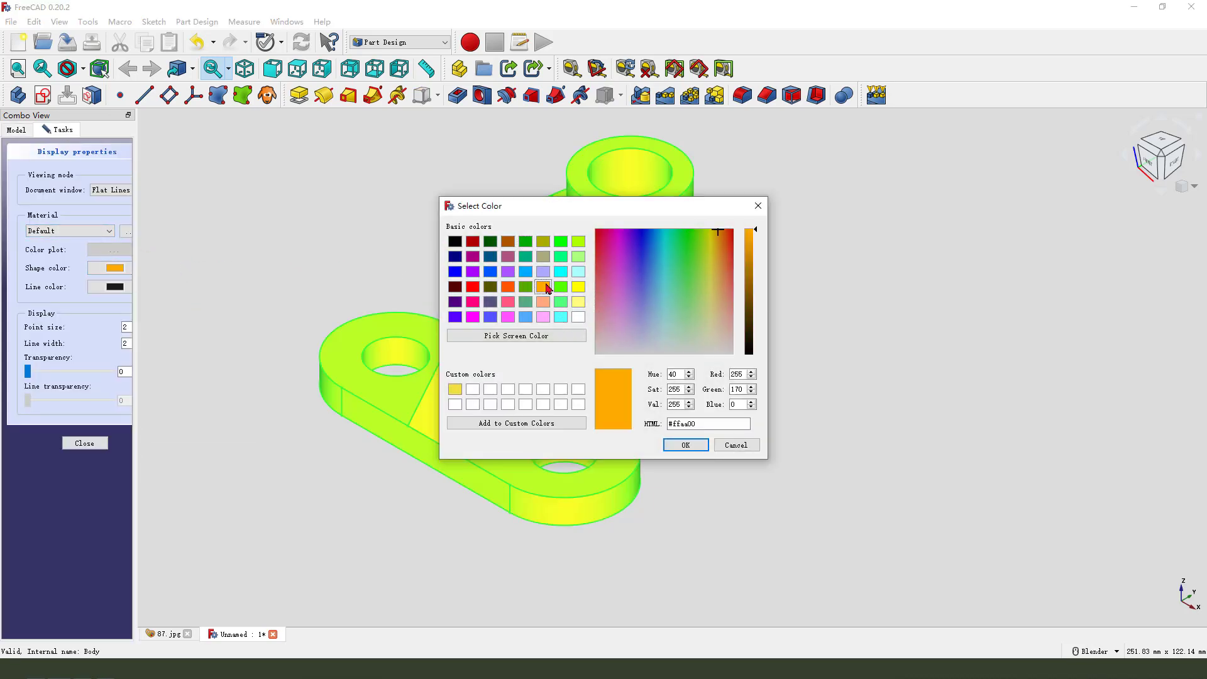
{"action": "left_click", "coordinate": [674, 445]}
{"action": "left_click", "coordinate": [84, 443]}
{"action": "left_click", "coordinate": [277, 465]}
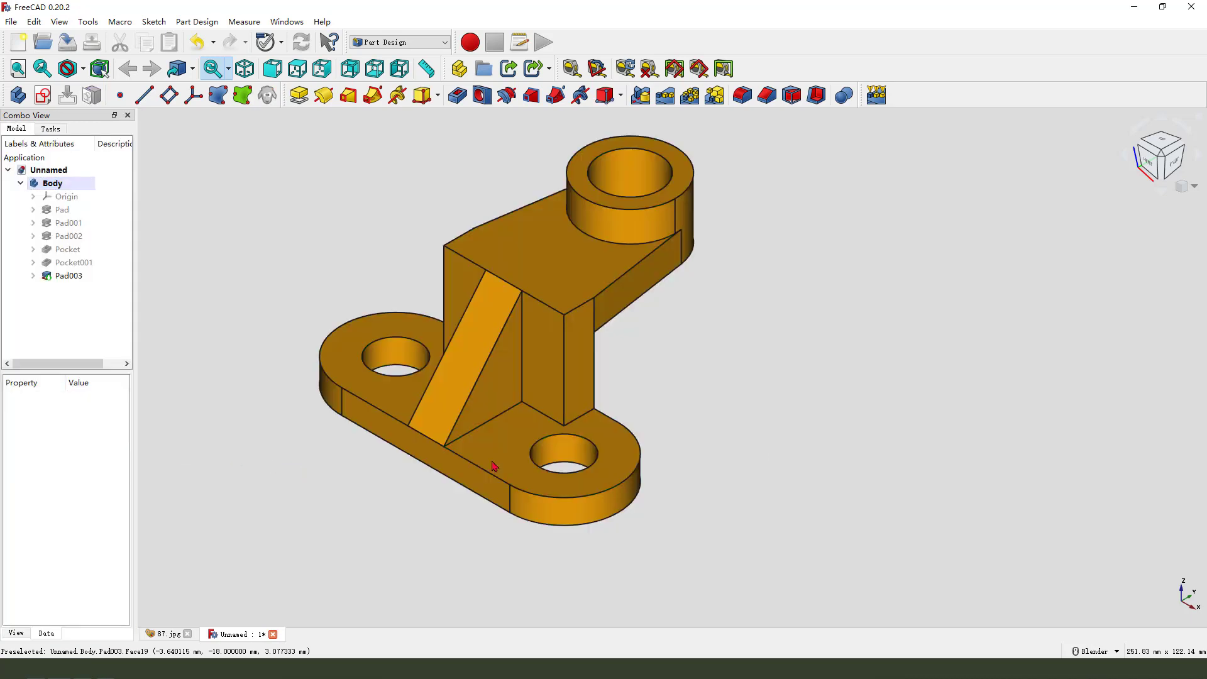
{"action": "middle_click_drag", "start_coordinate": [493, 466], "coordinate": [684, 470]}
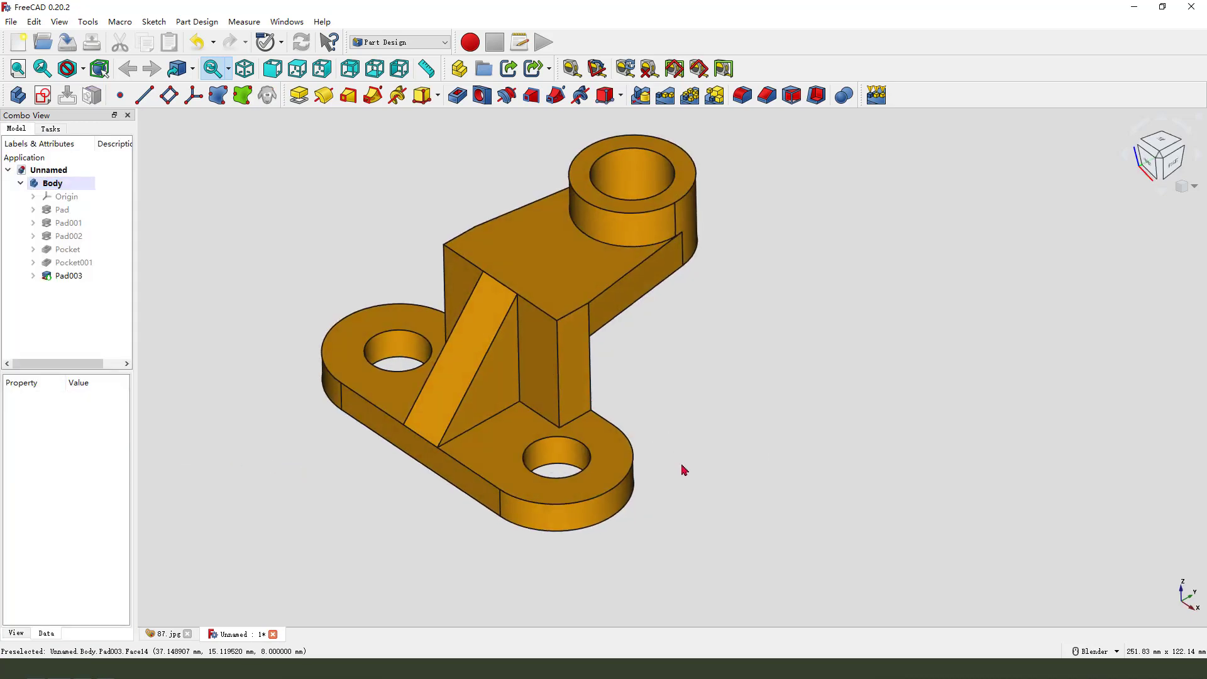
- Start per-face colouring on Pad003 and select the three hole bores and the rib's sloped faces
{"action": "left_click", "coordinate": [75, 279]}
{"action": "right_click", "coordinate": [75, 279]}
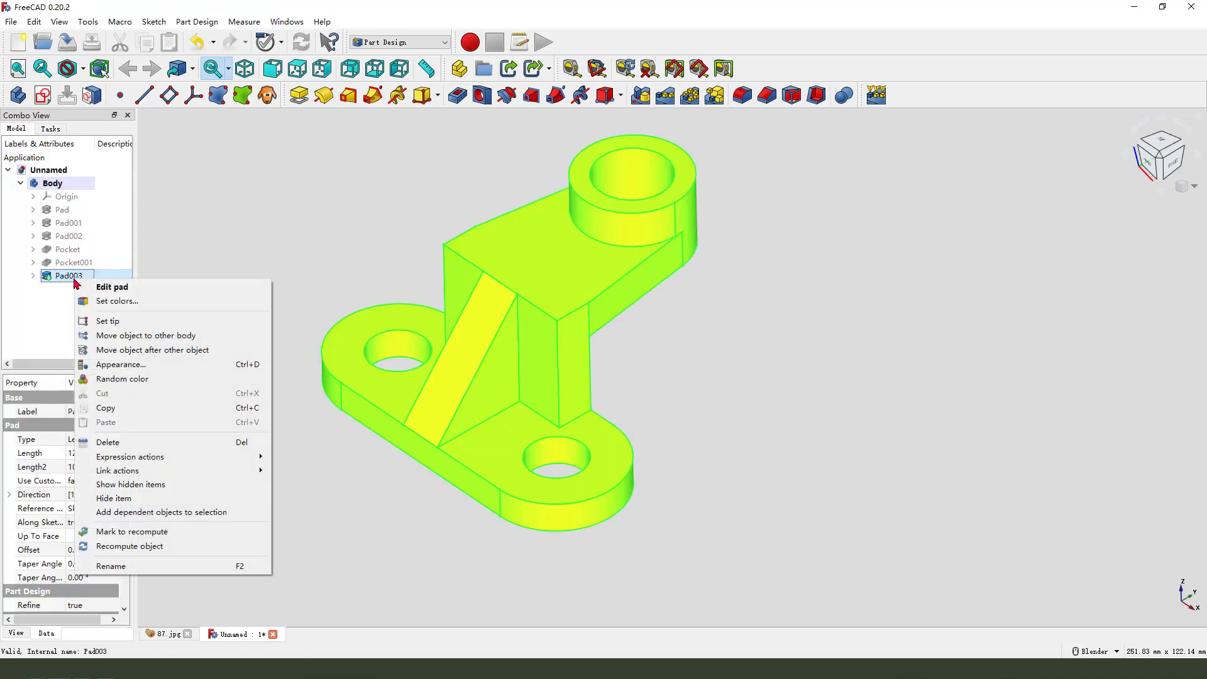
{"action": "left_click", "coordinate": [114, 303]}
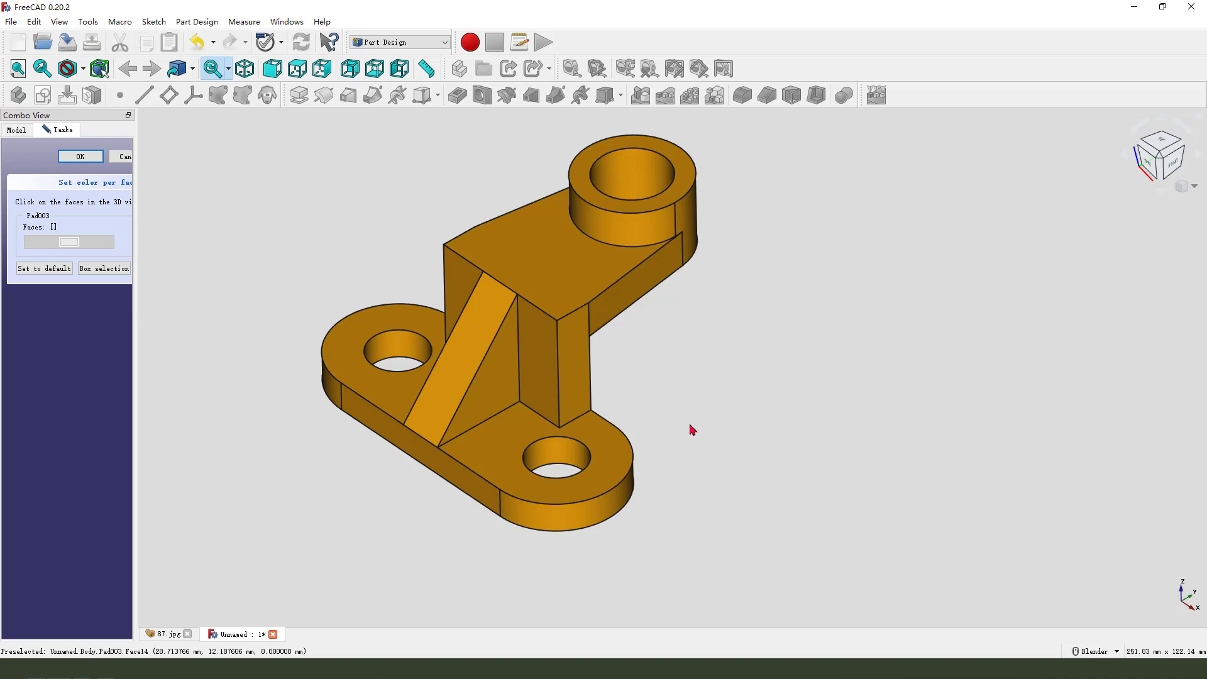
{"action": "left_click", "coordinate": [553, 450]}
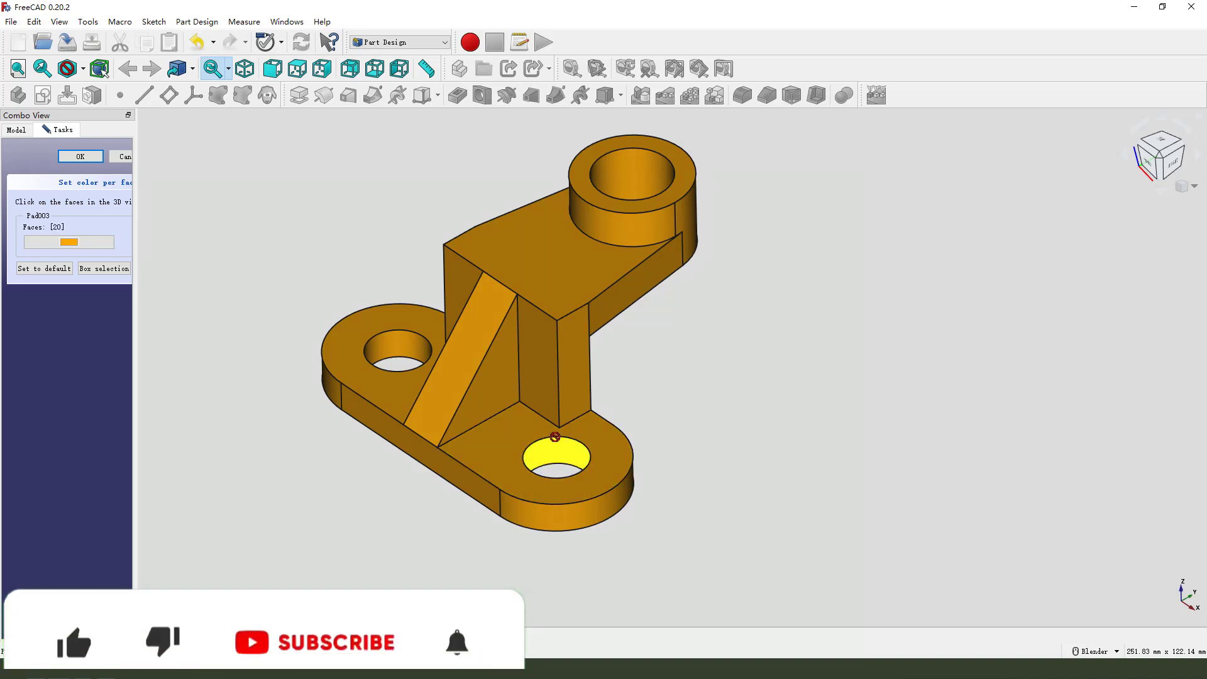
{"action": "left_click", "coordinate": [403, 341]}
{"action": "left_click", "coordinate": [464, 342]}
{"action": "left_click", "coordinate": [492, 371]}
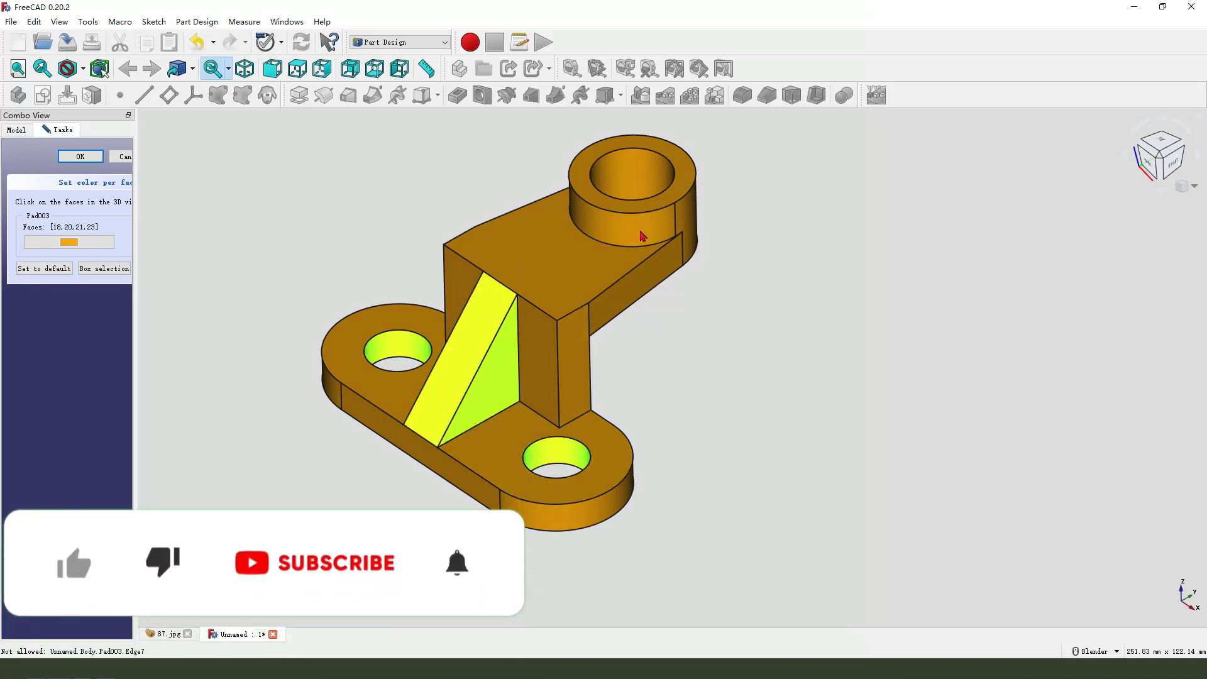
{"action": "left_click", "coordinate": [619, 185]}
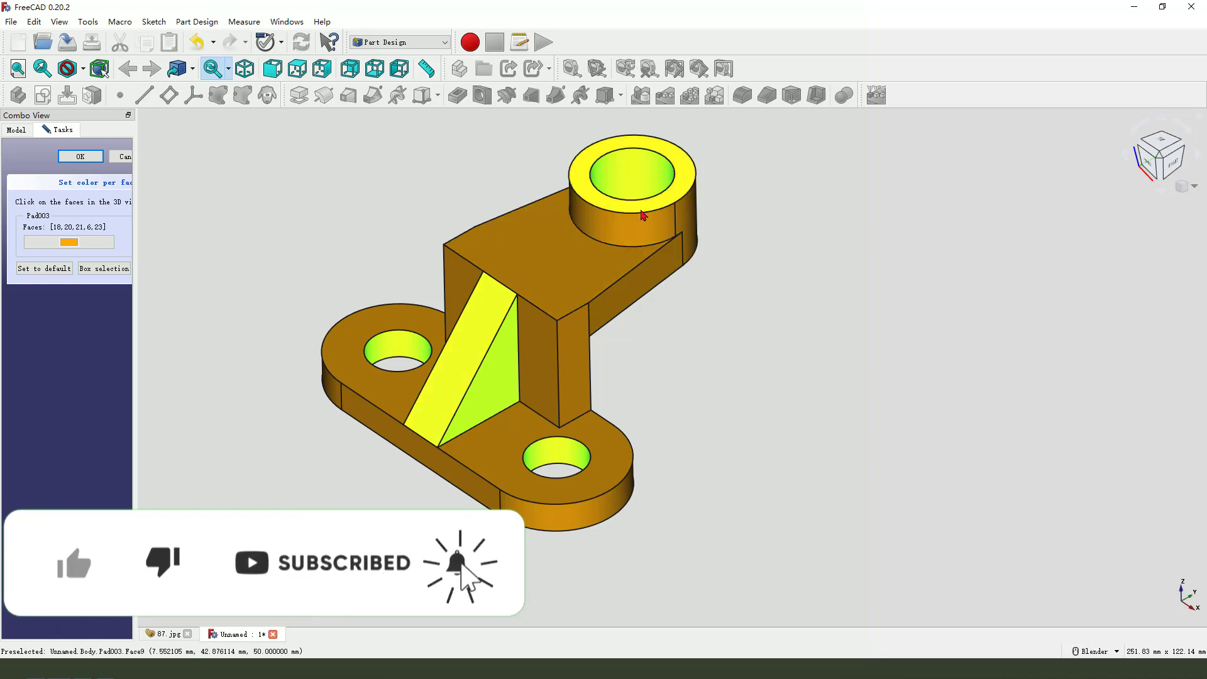
{"action": "left_click", "coordinate": [493, 358]}
{"action": "middle_click_drag", "start_coordinate": [494, 358], "coordinate": [597, 301]}
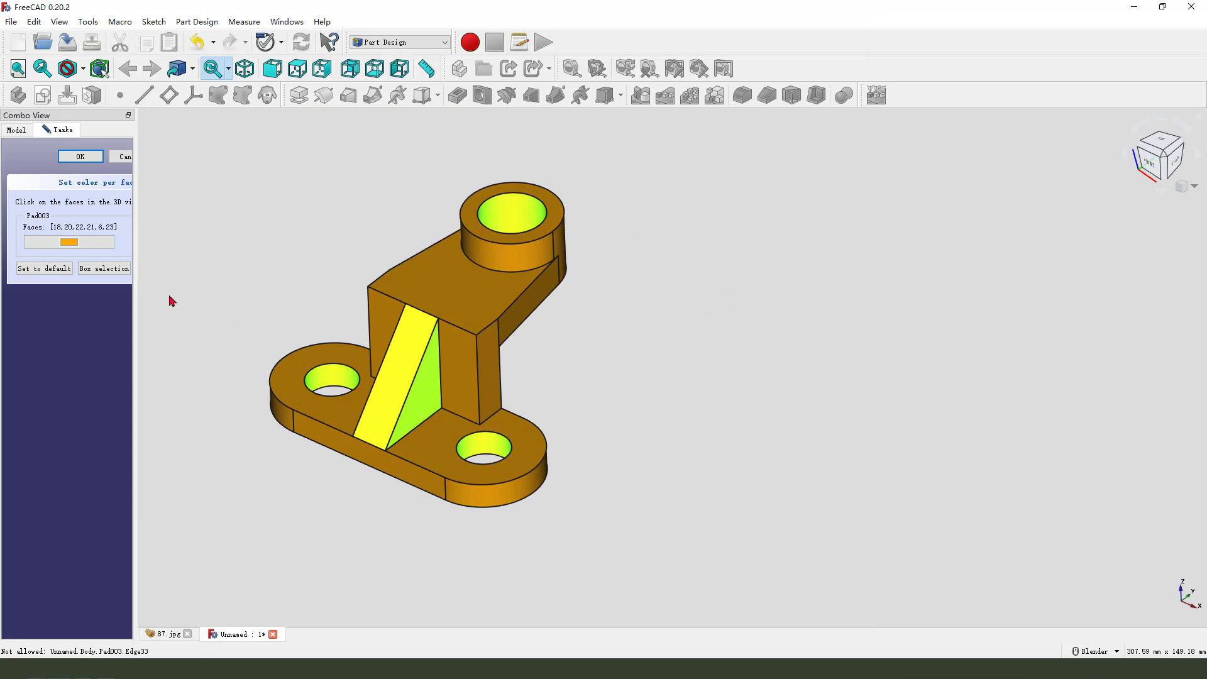
- Colour the selected faces red (#ff0000) and confirm, leaving the rest of the body orange
{"action": "left_click", "coordinate": [91, 247]}
{"action": "left_click", "coordinate": [473, 279]}
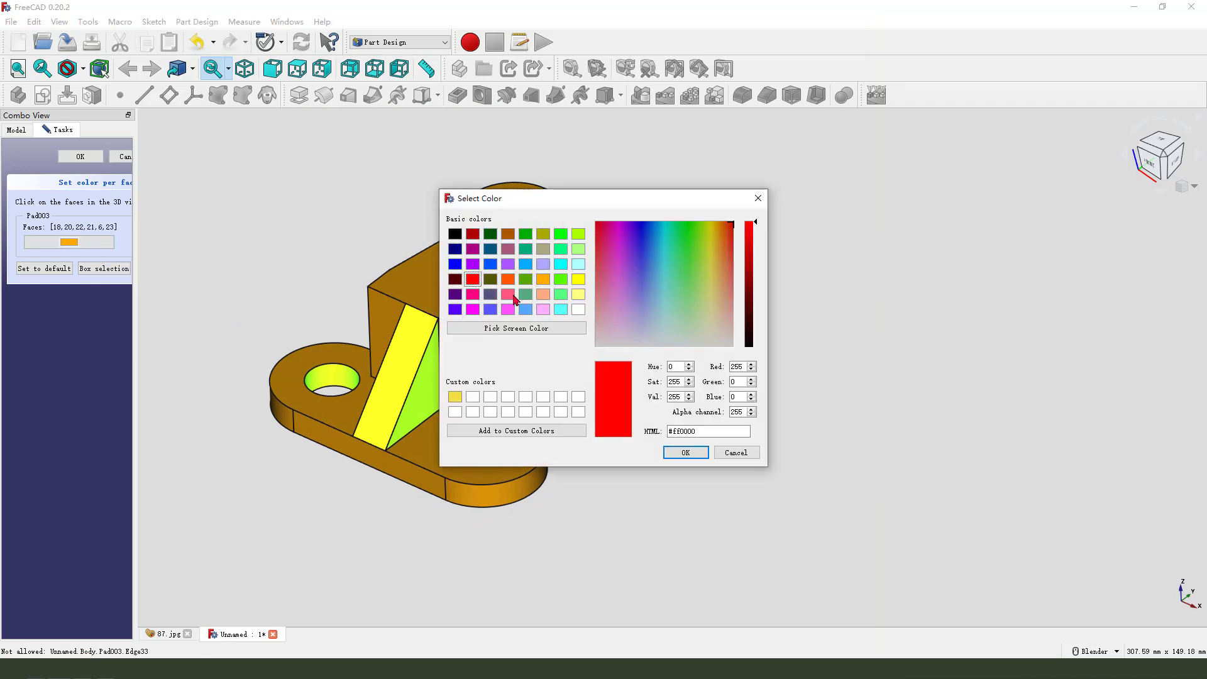
{"action": "left_click", "coordinate": [677, 461]}
{"action": "left_click", "coordinate": [80, 157]}
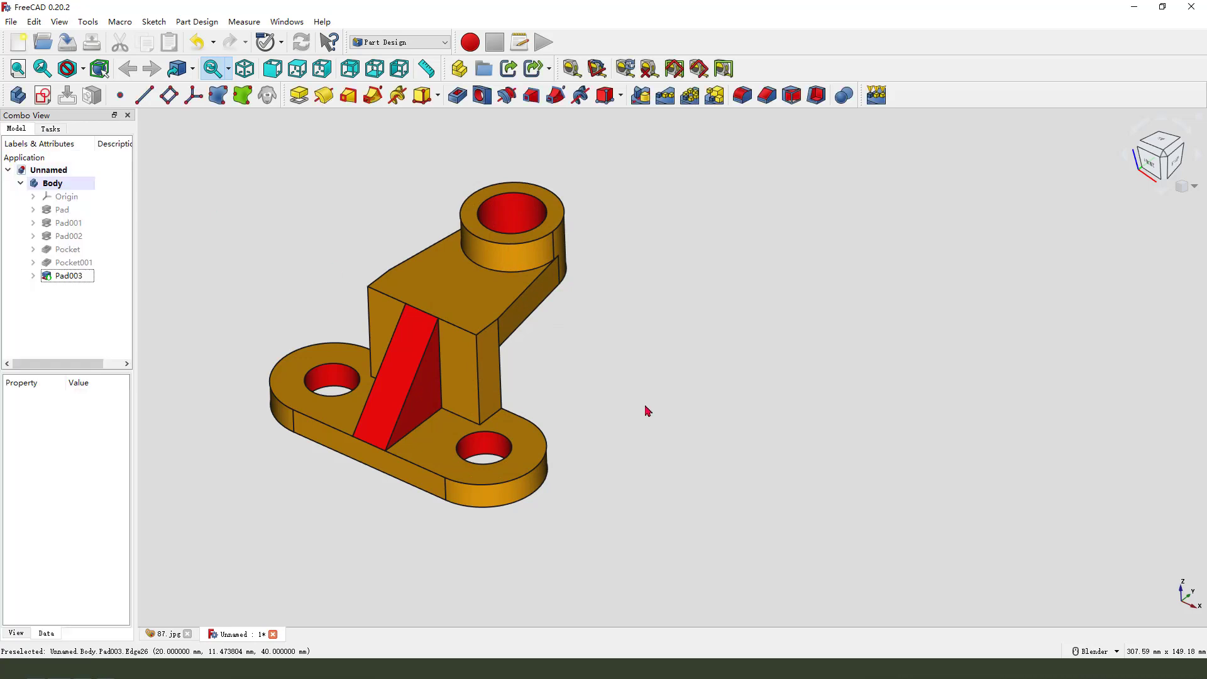
{"action": "middle_click_drag", "start_coordinate": [448, 434], "coordinate": [501, 474]}
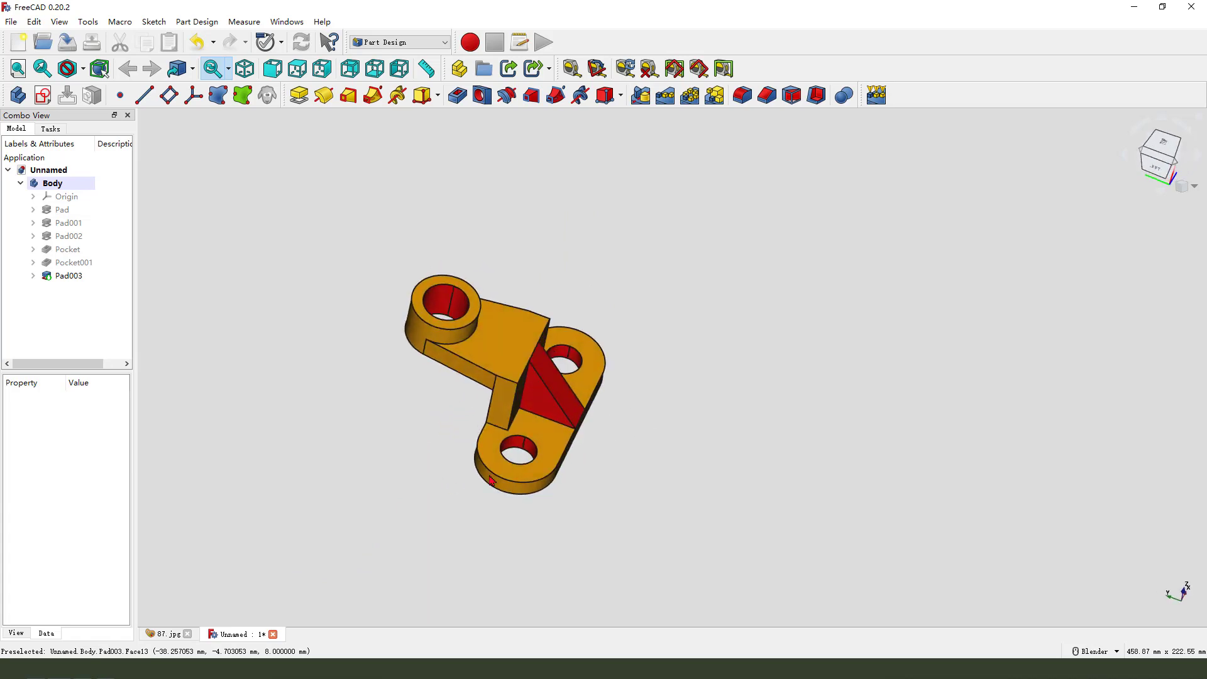